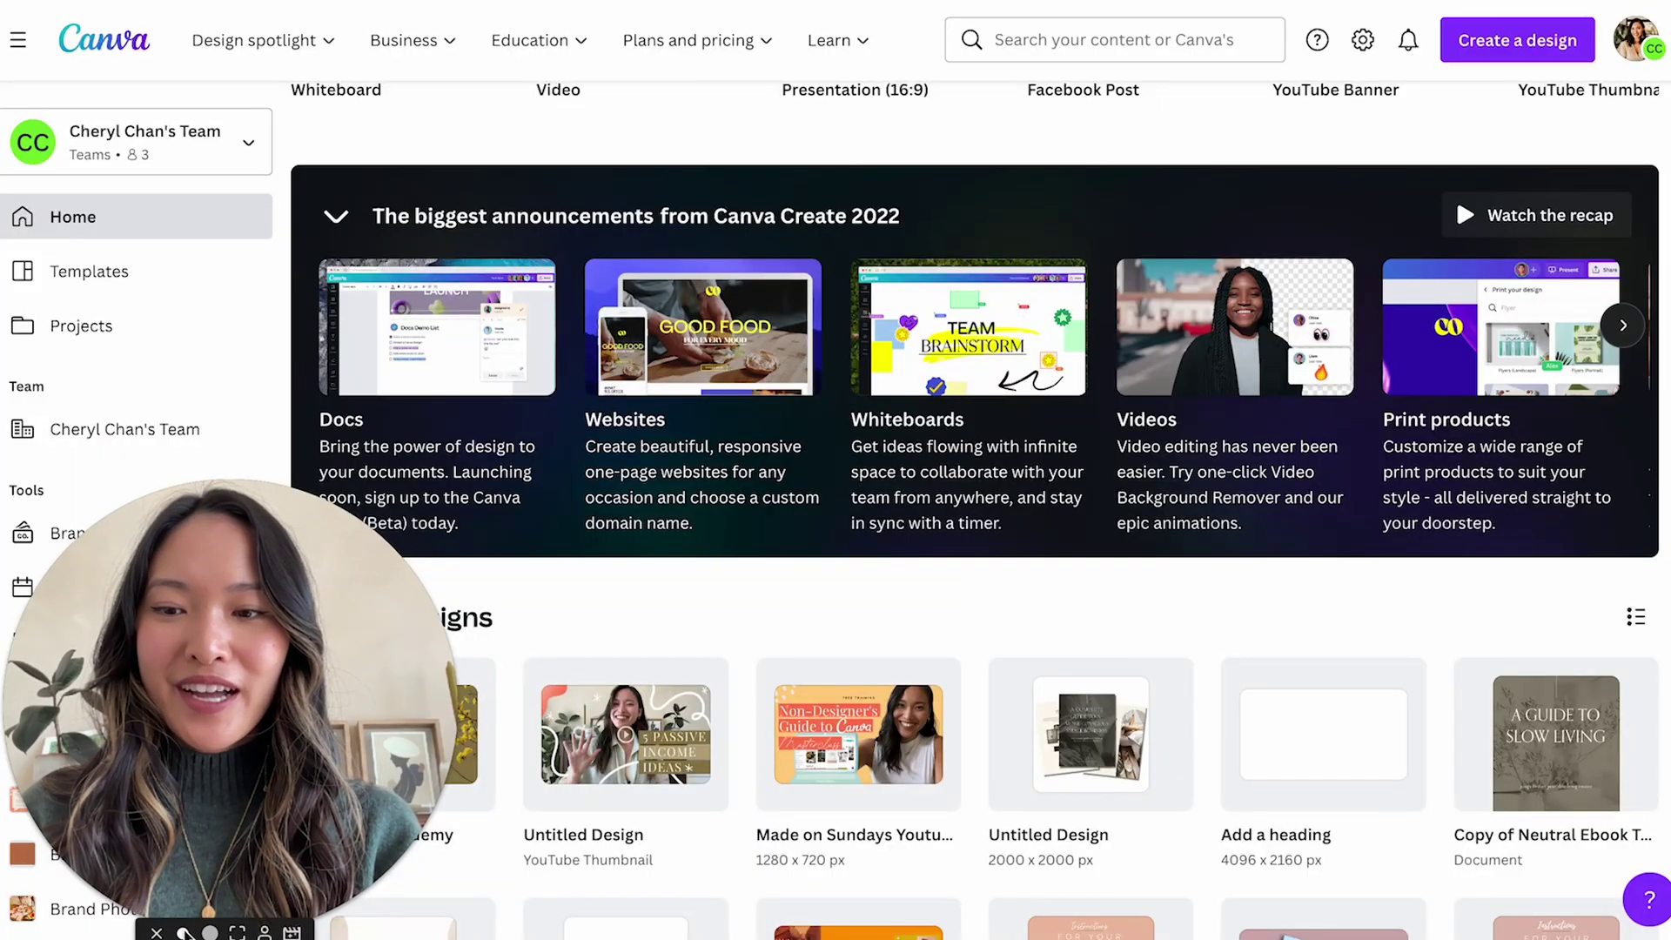
pyautogui.click(186, 932)
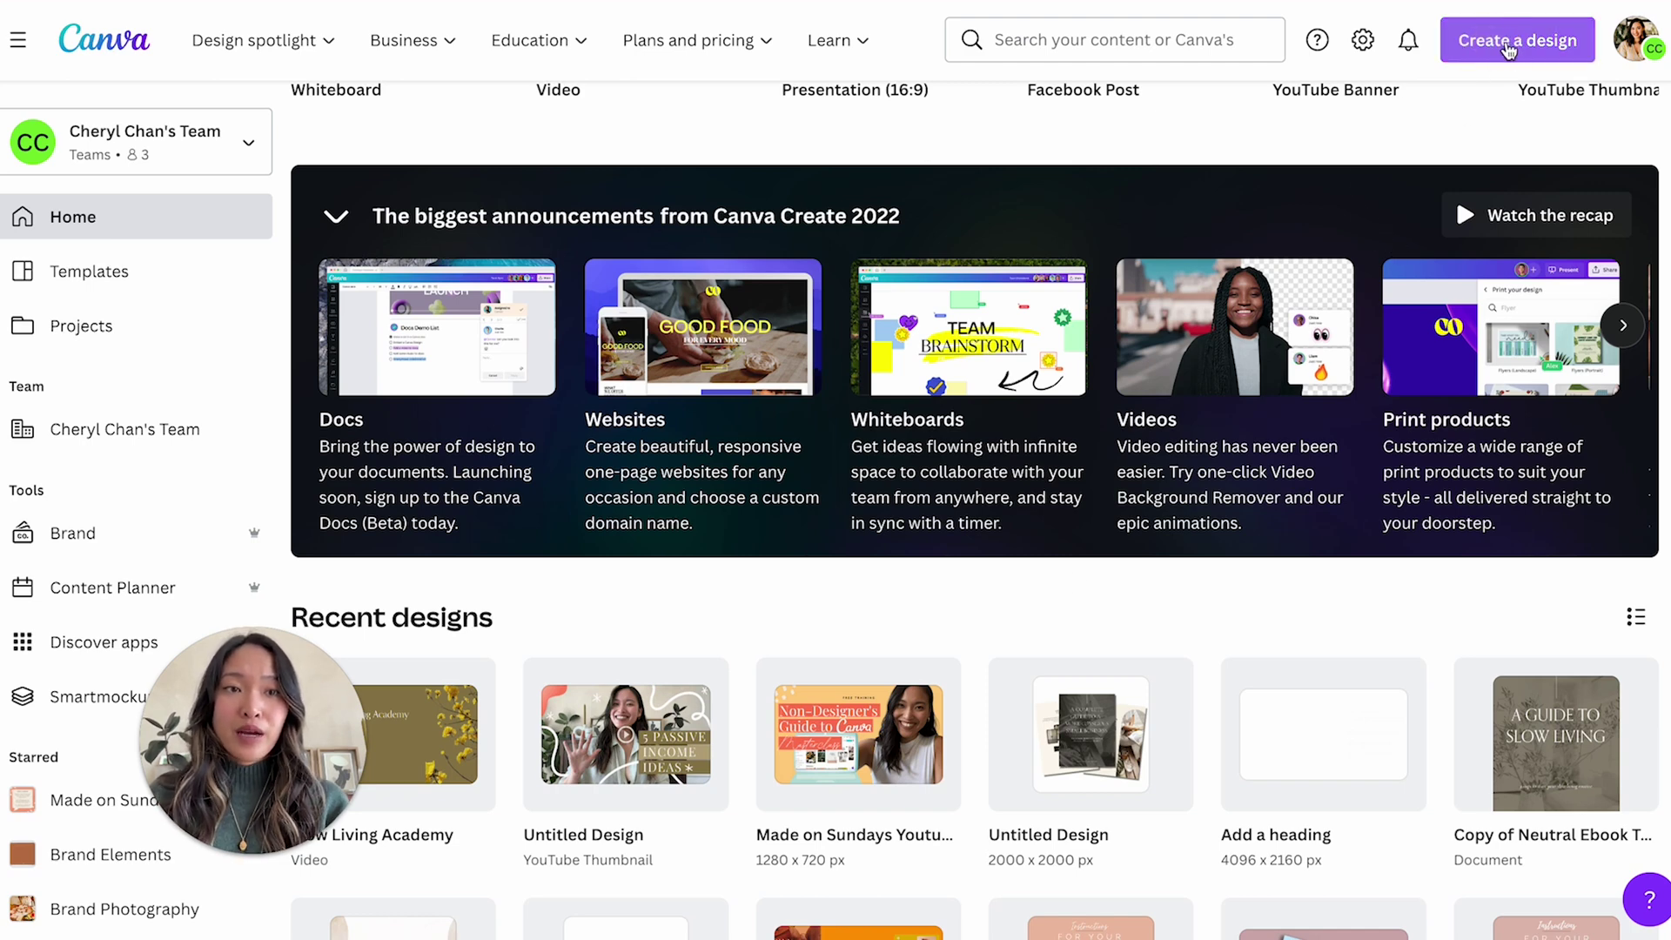
# Step: Search the design types available for a new design for "instagram reel"
pyautogui.click(1503, 51)
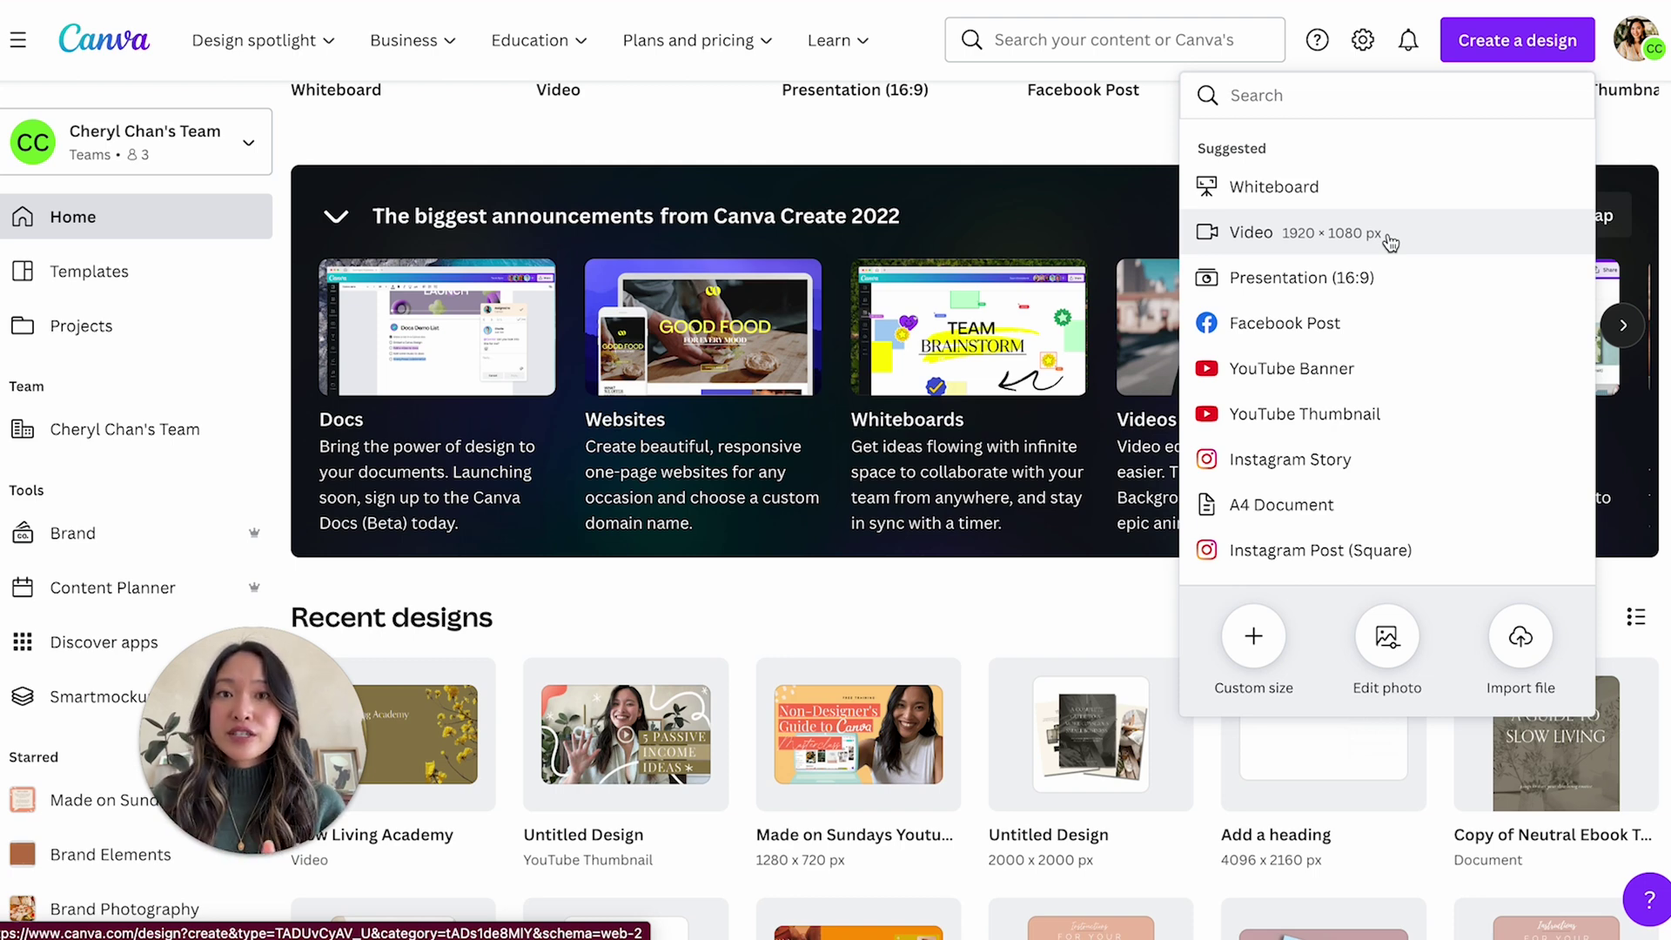
pyautogui.scroll(-3, 1355, 362)
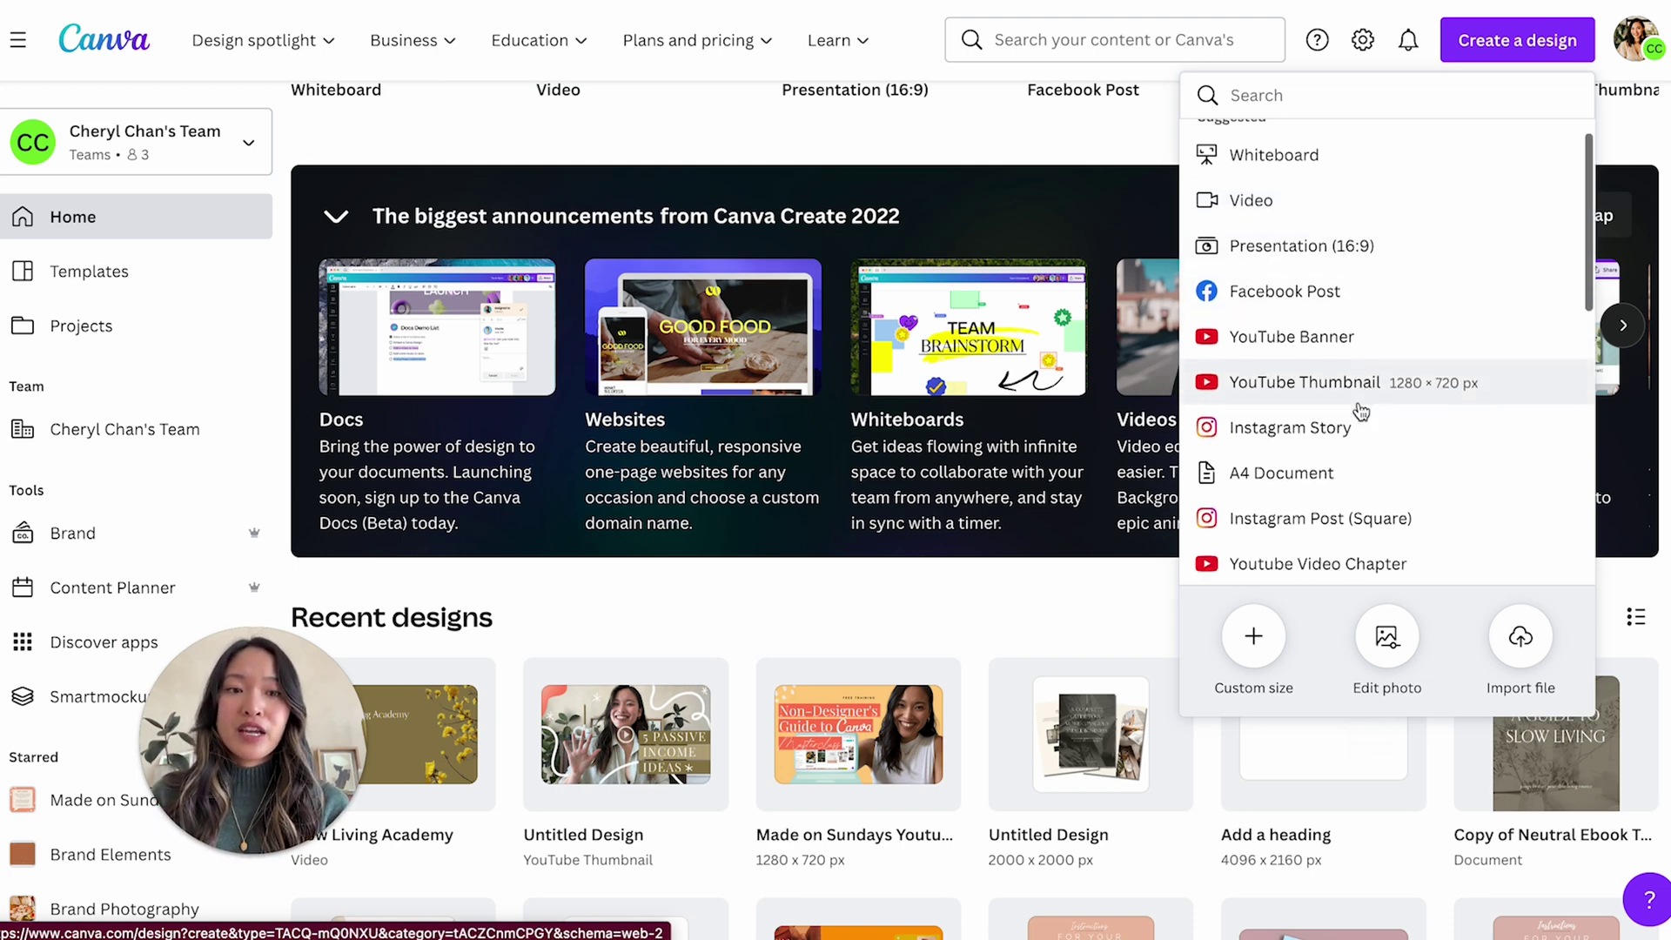
pyautogui.click(1284, 95)
pyautogui.write('inst')
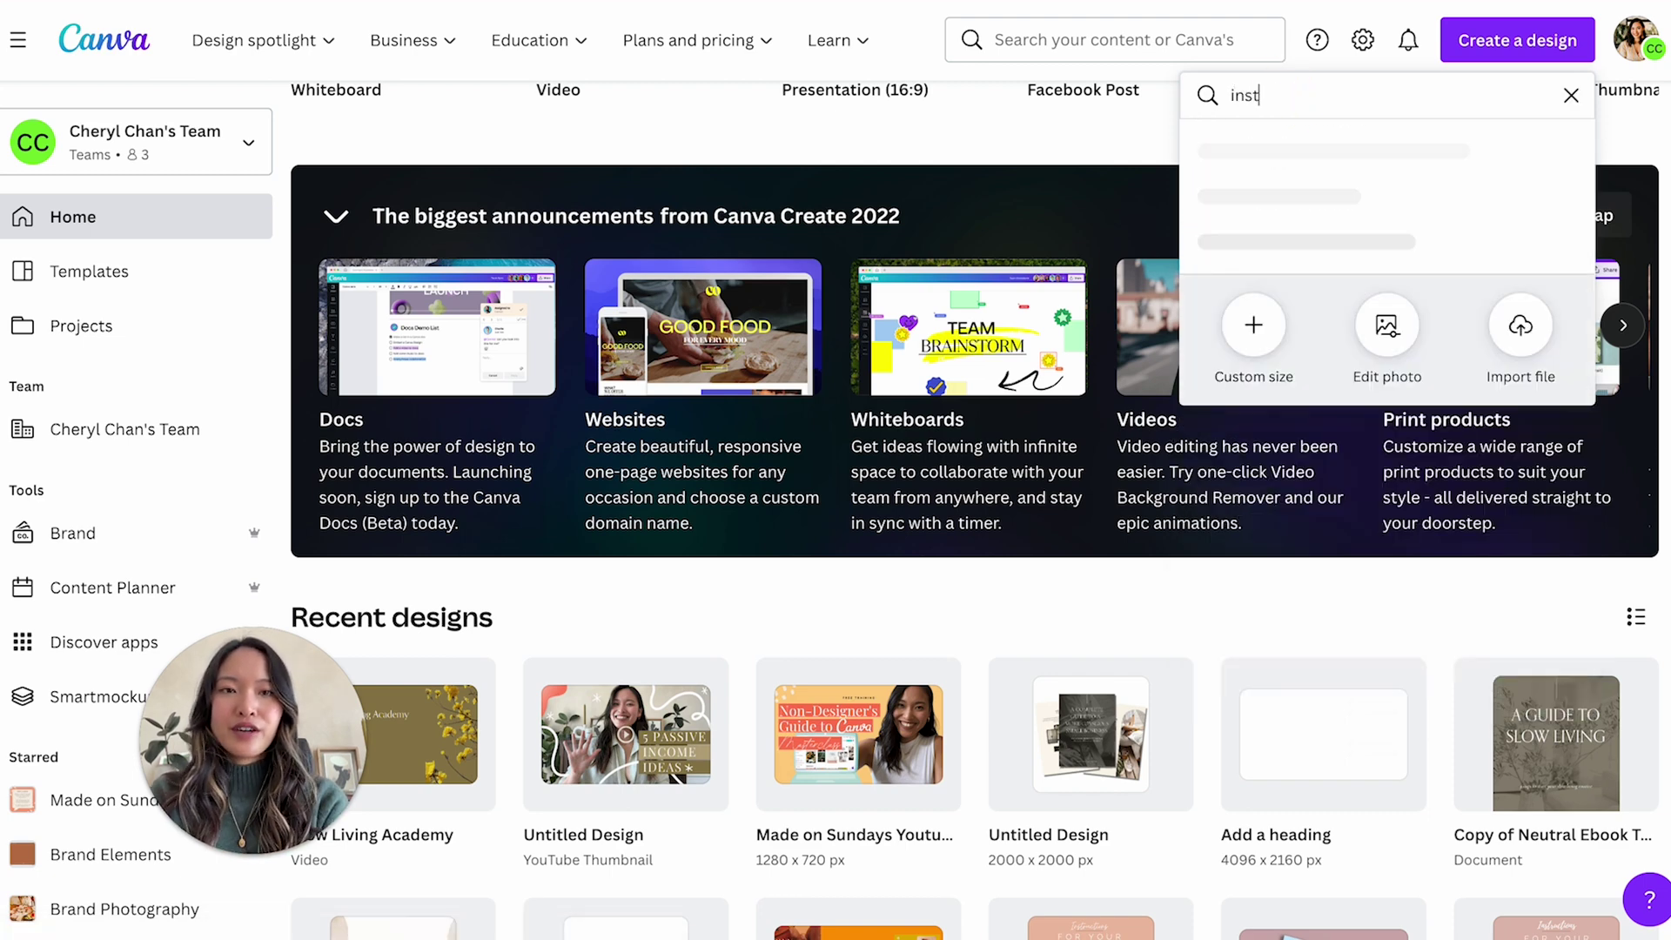
pyautogui.write('agram reel')
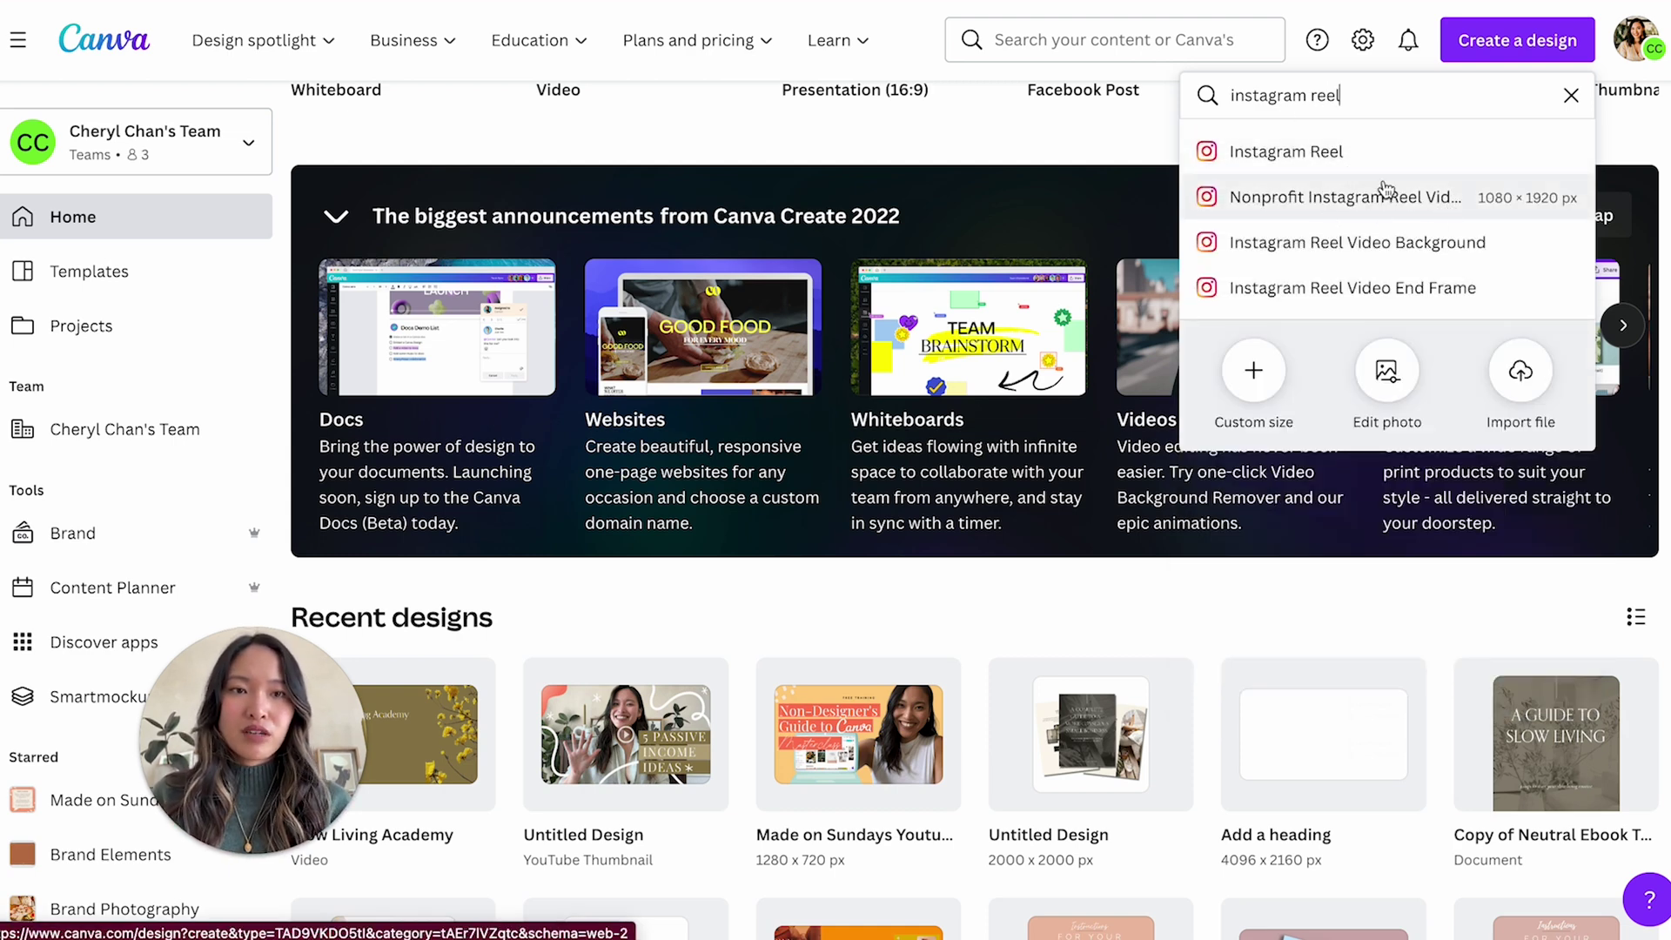
# Step: Clear the design type search and create a blank Video design at 1920 × 1080 px
pyautogui.click(1570, 95)
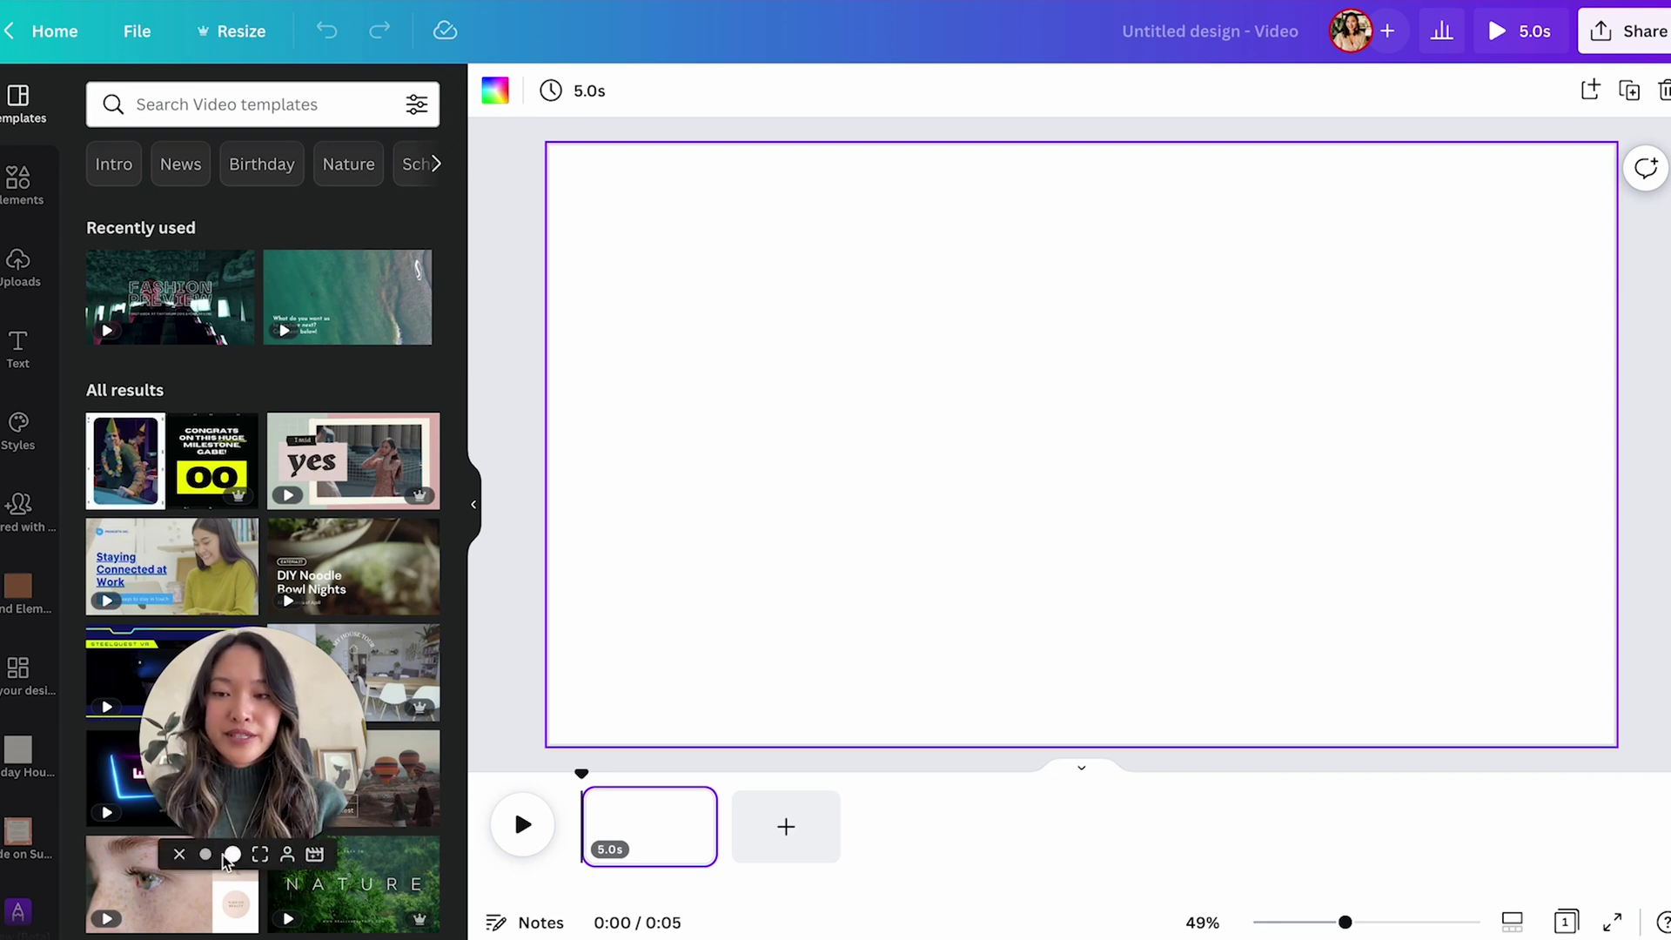
pyautogui.moveTo(269, 756); pyautogui.dragTo(1565, 648)
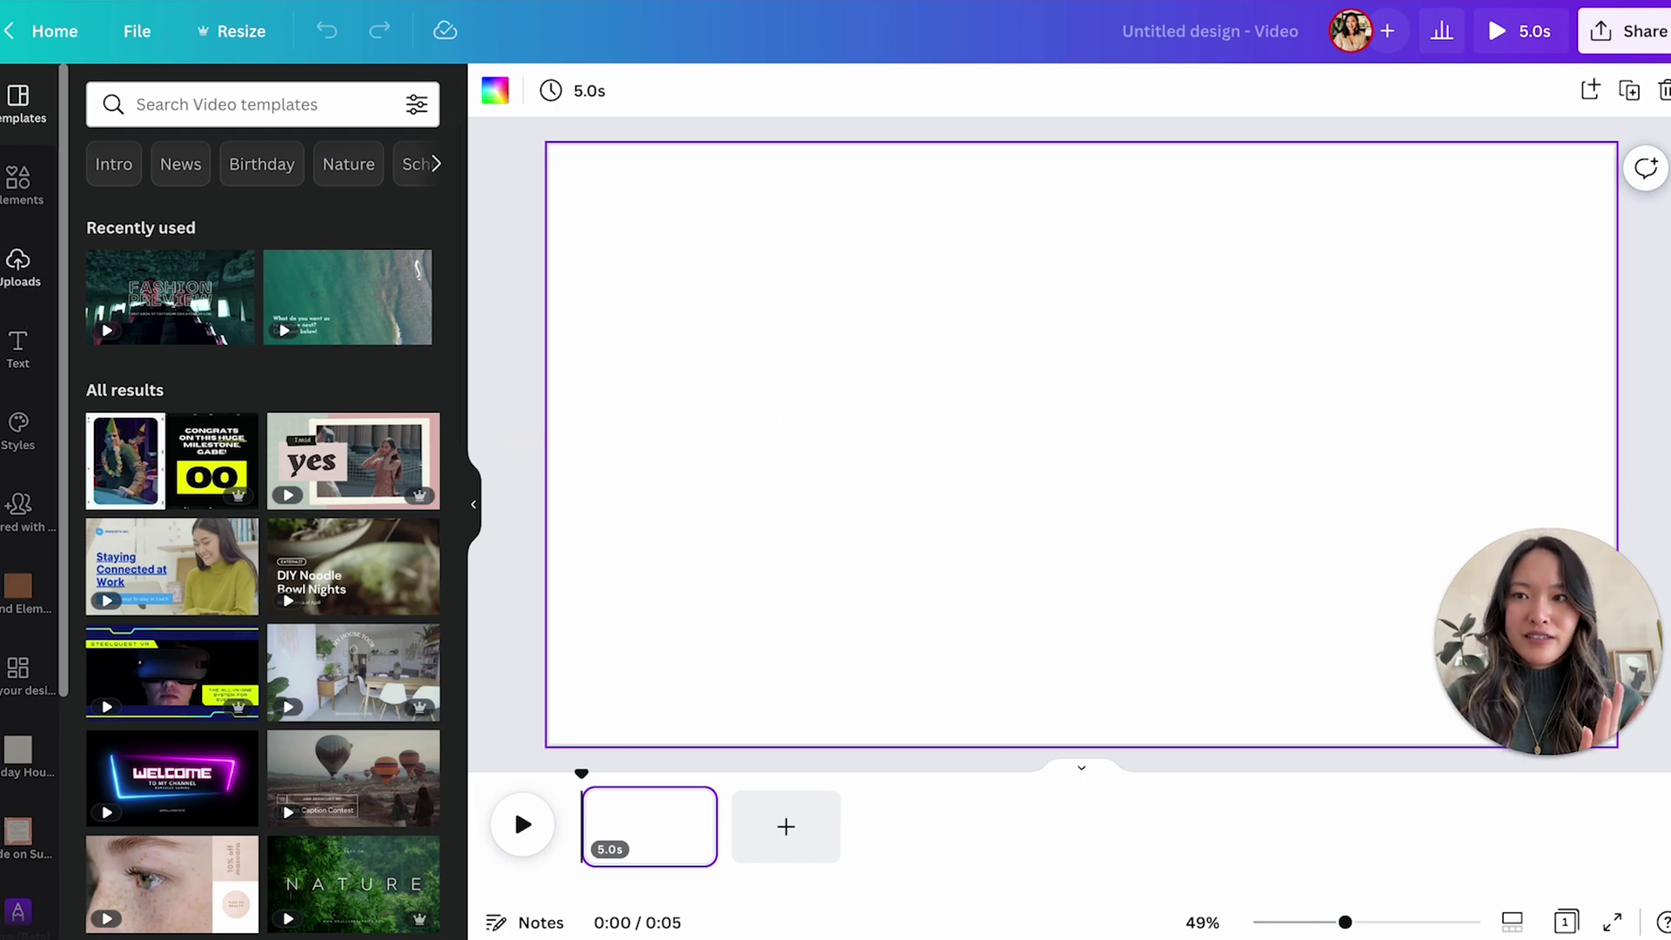
# Step: Set the uploaded 54.3-second Sunday House website video as the page background and mute its sound
pyautogui.click(18, 265)
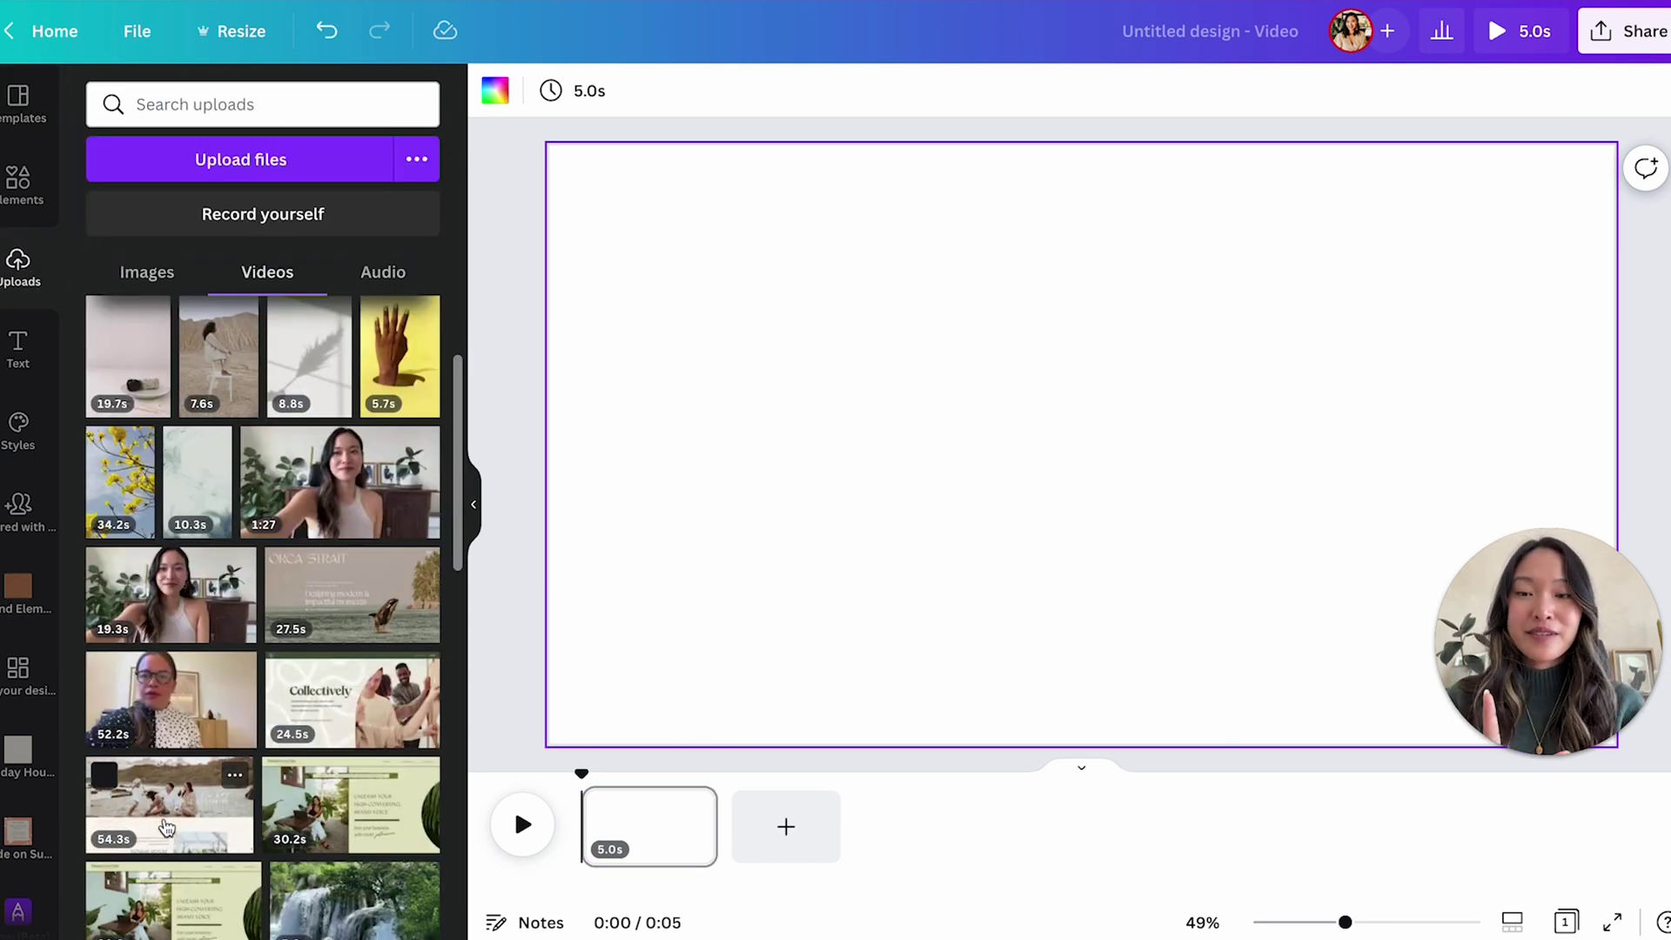
pyautogui.moveTo(167, 825); pyautogui.dragTo(575, 543)
pyautogui.click(1573, 90)
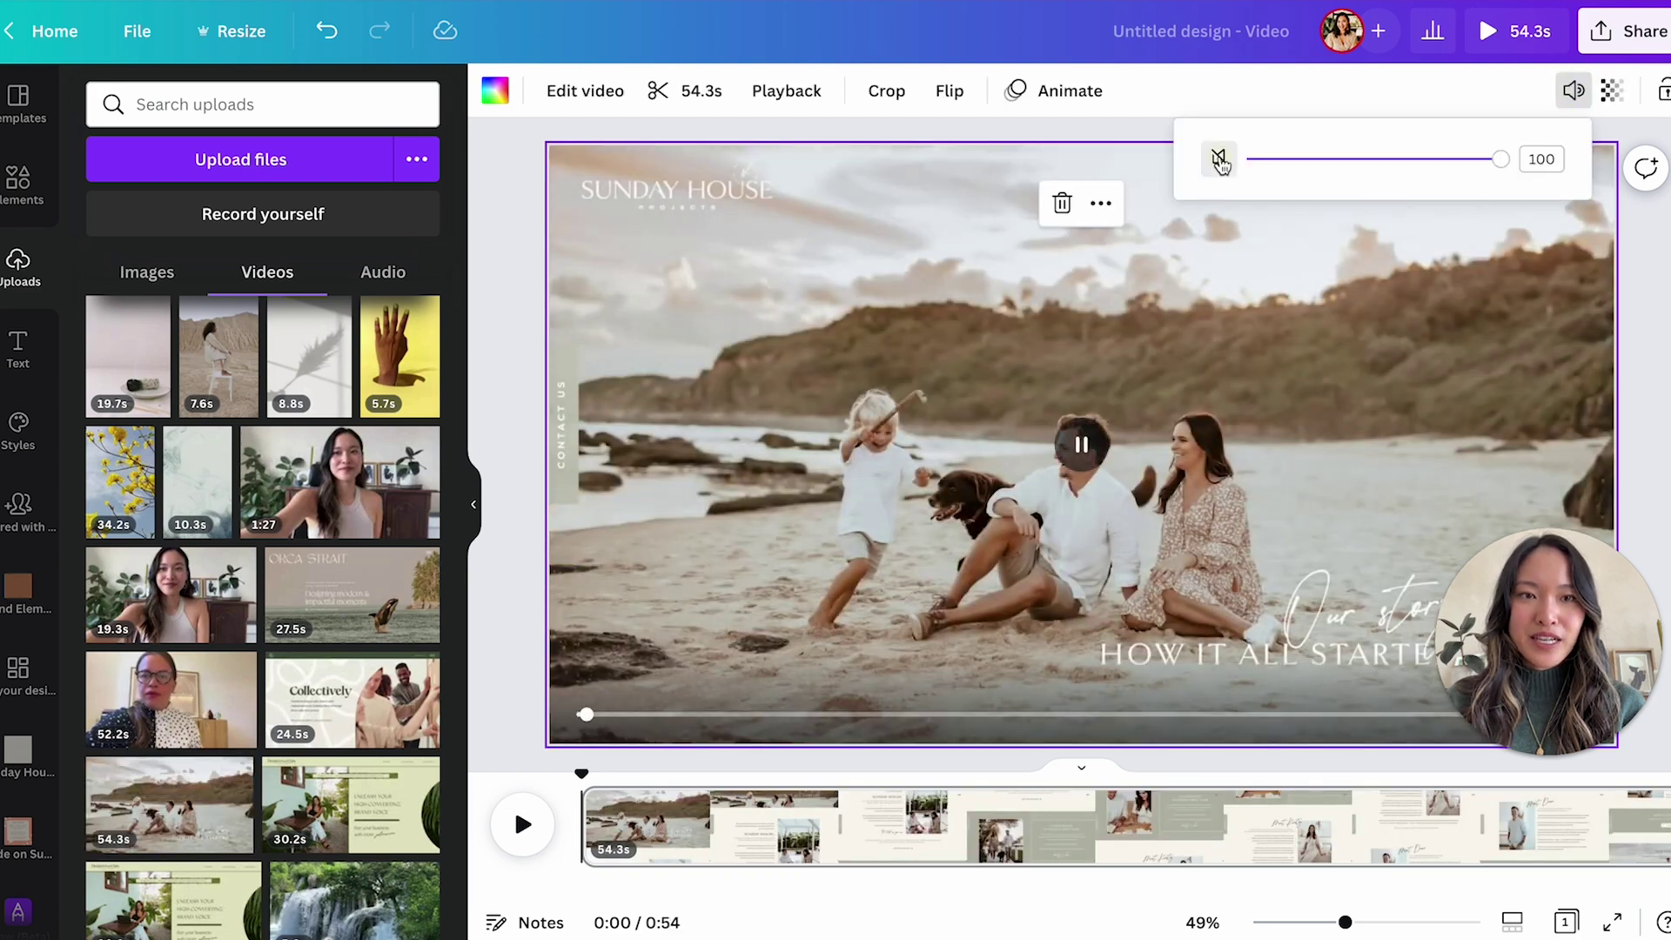
pyautogui.click(1219, 158)
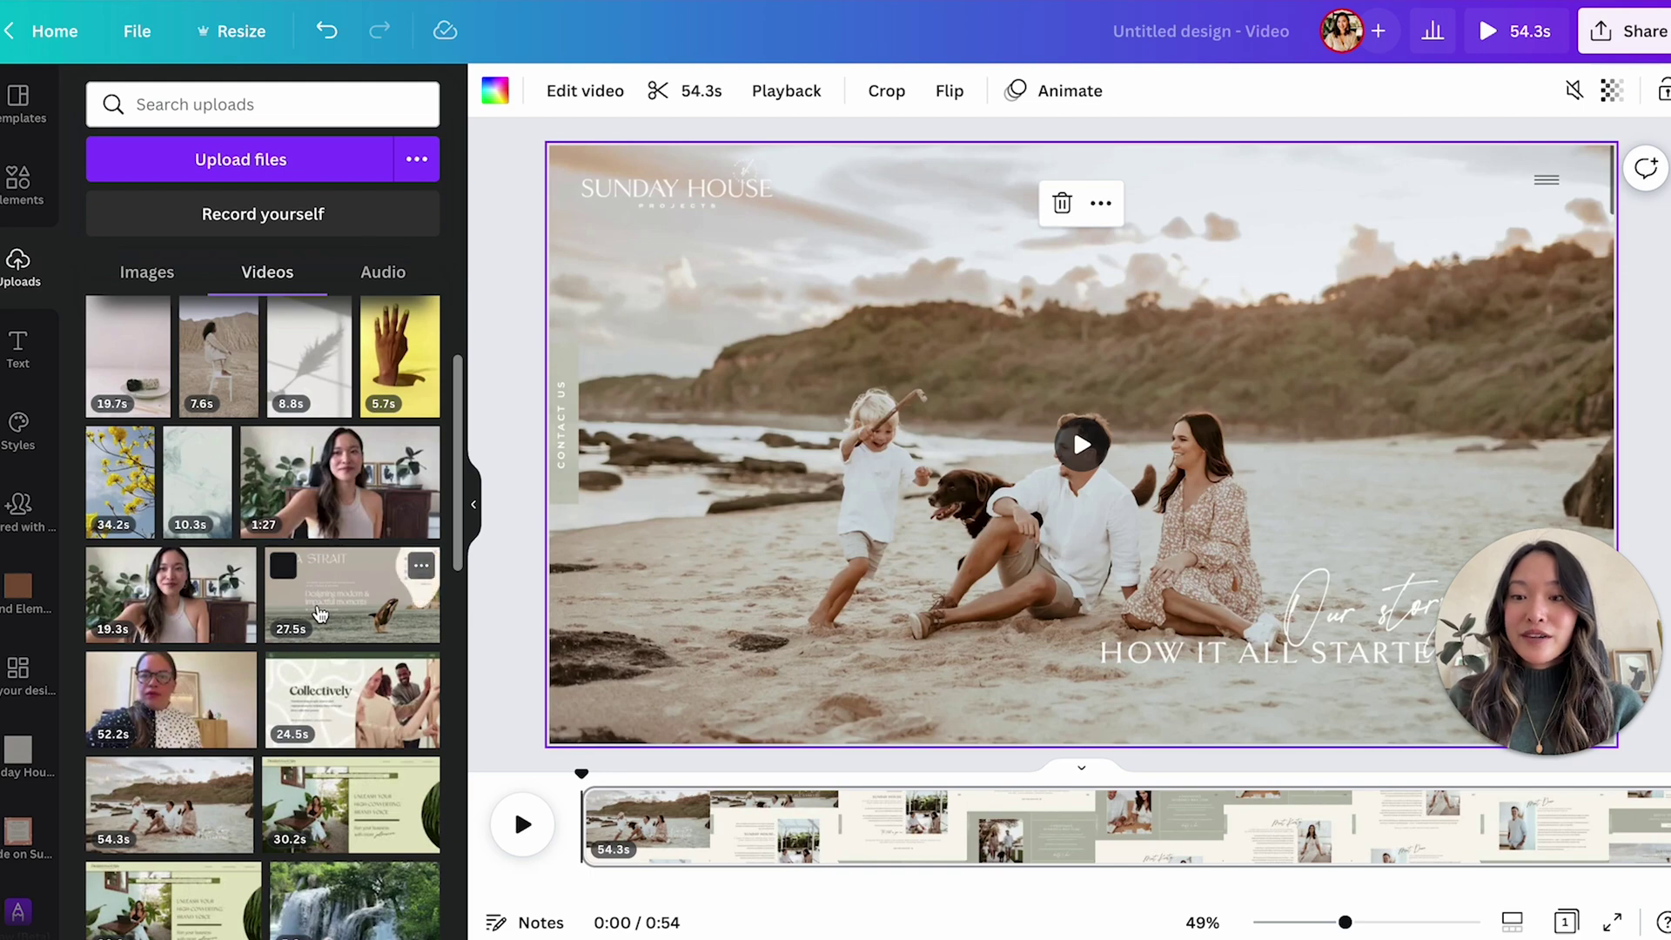
# Step: Add the uploaded 19.3-second talking-head clip on top of the website video and briefly play it
pyautogui.scroll(2, 320, 614)
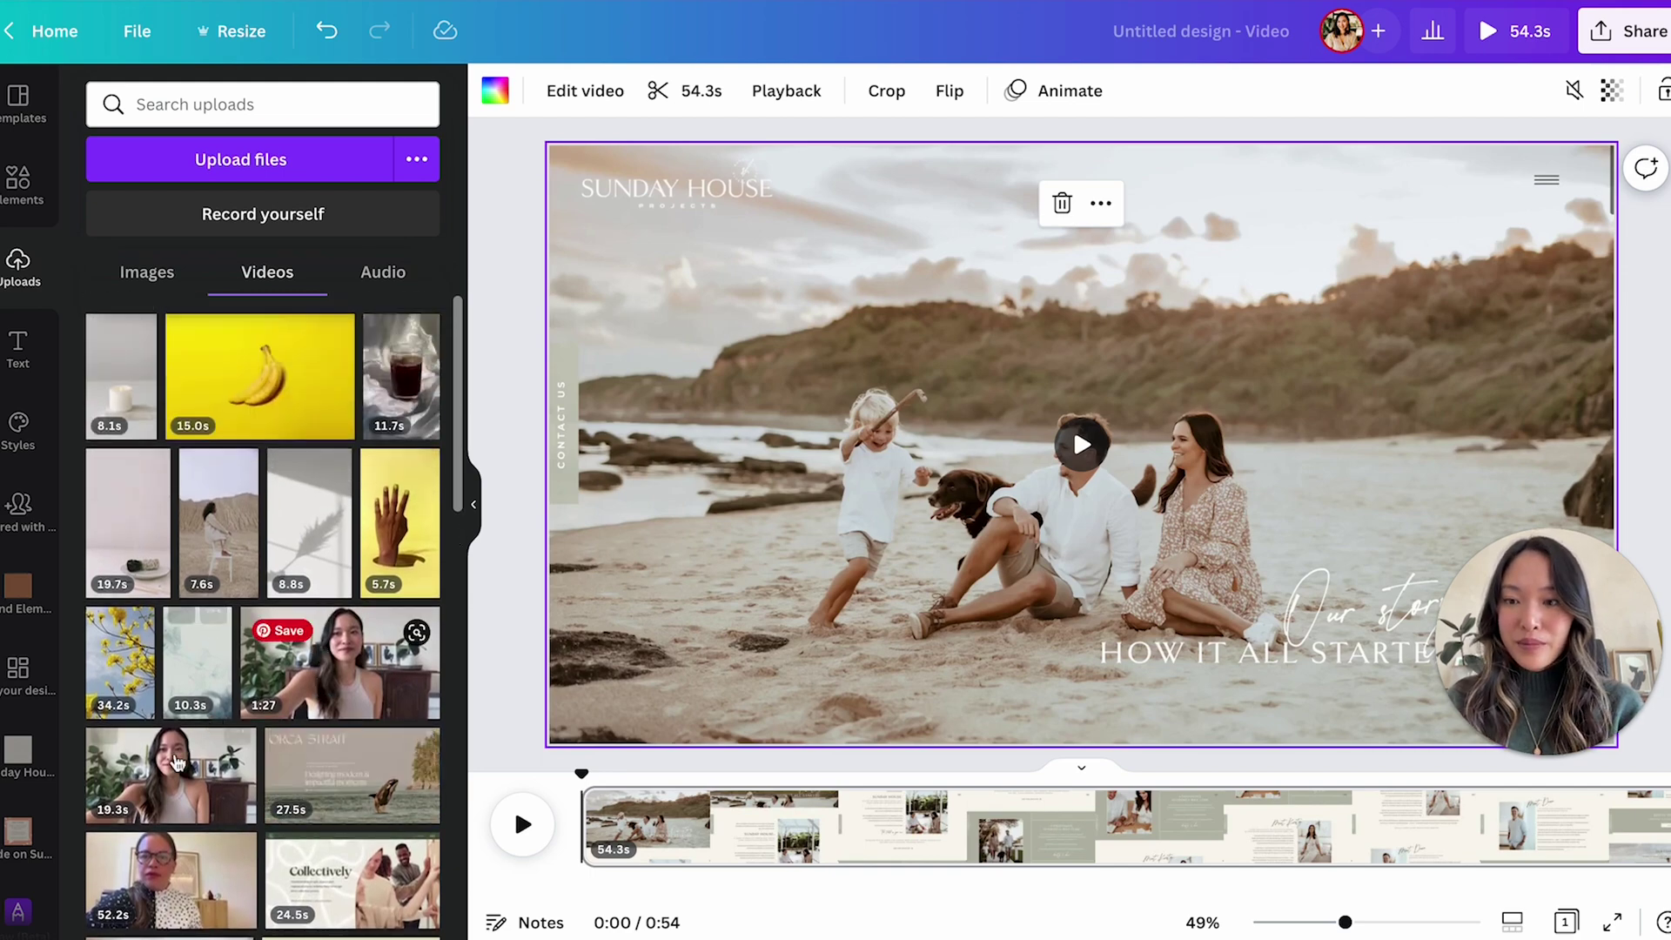
pyautogui.click(159, 787)
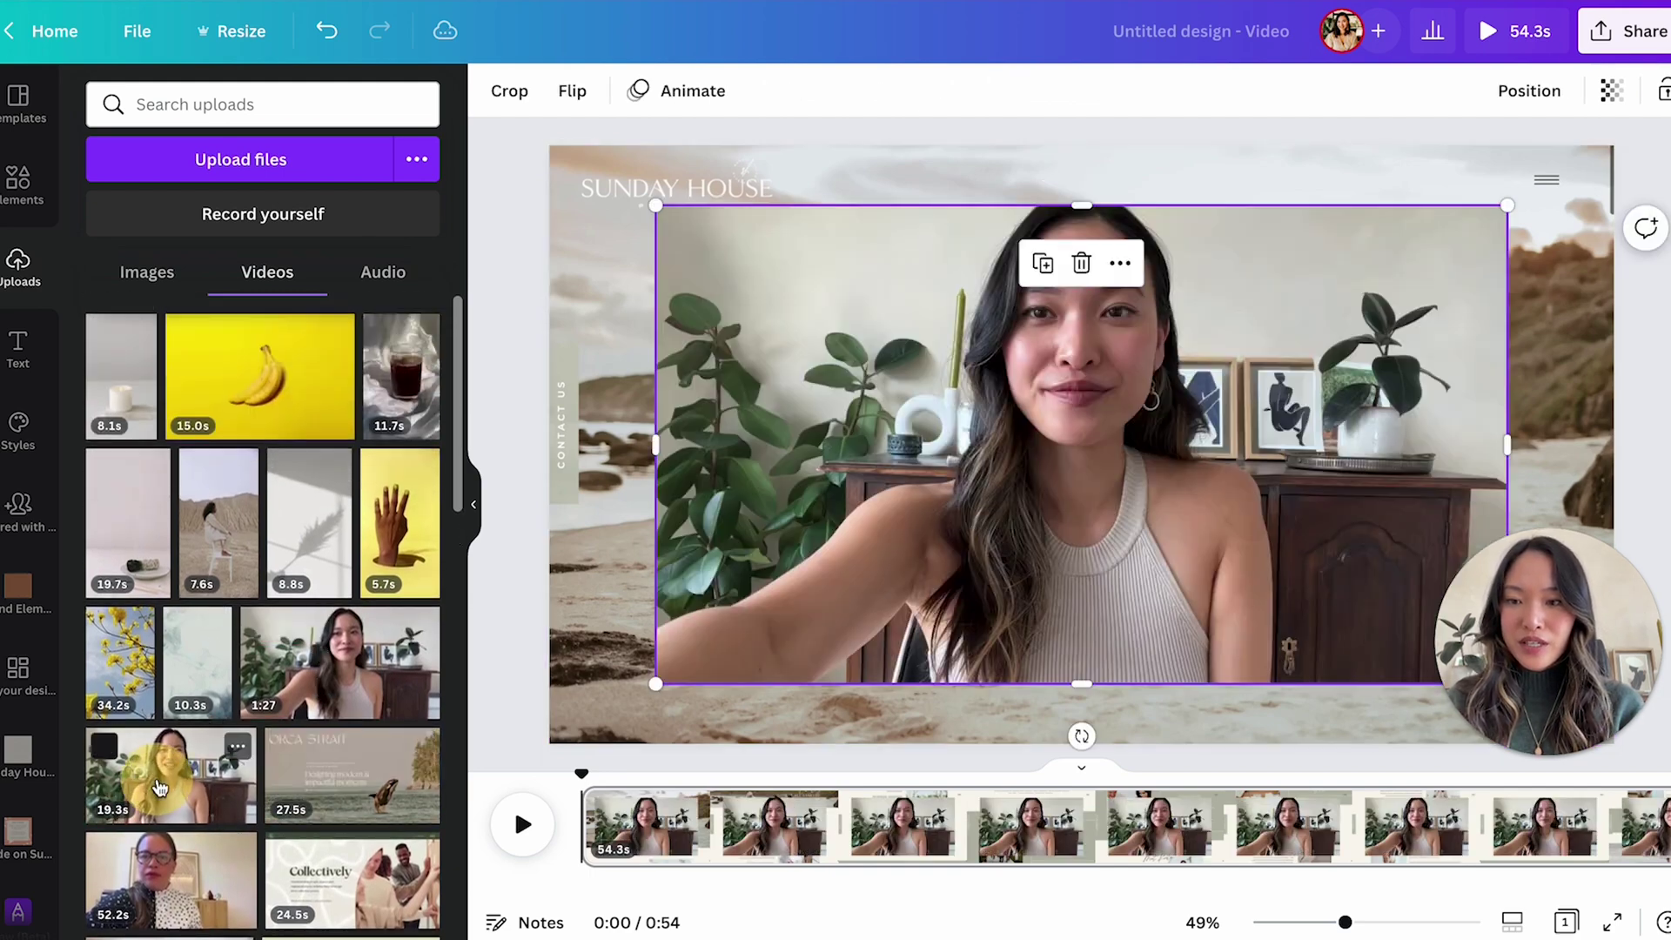
pyautogui.click(473, 504)
pyautogui.click(868, 469)
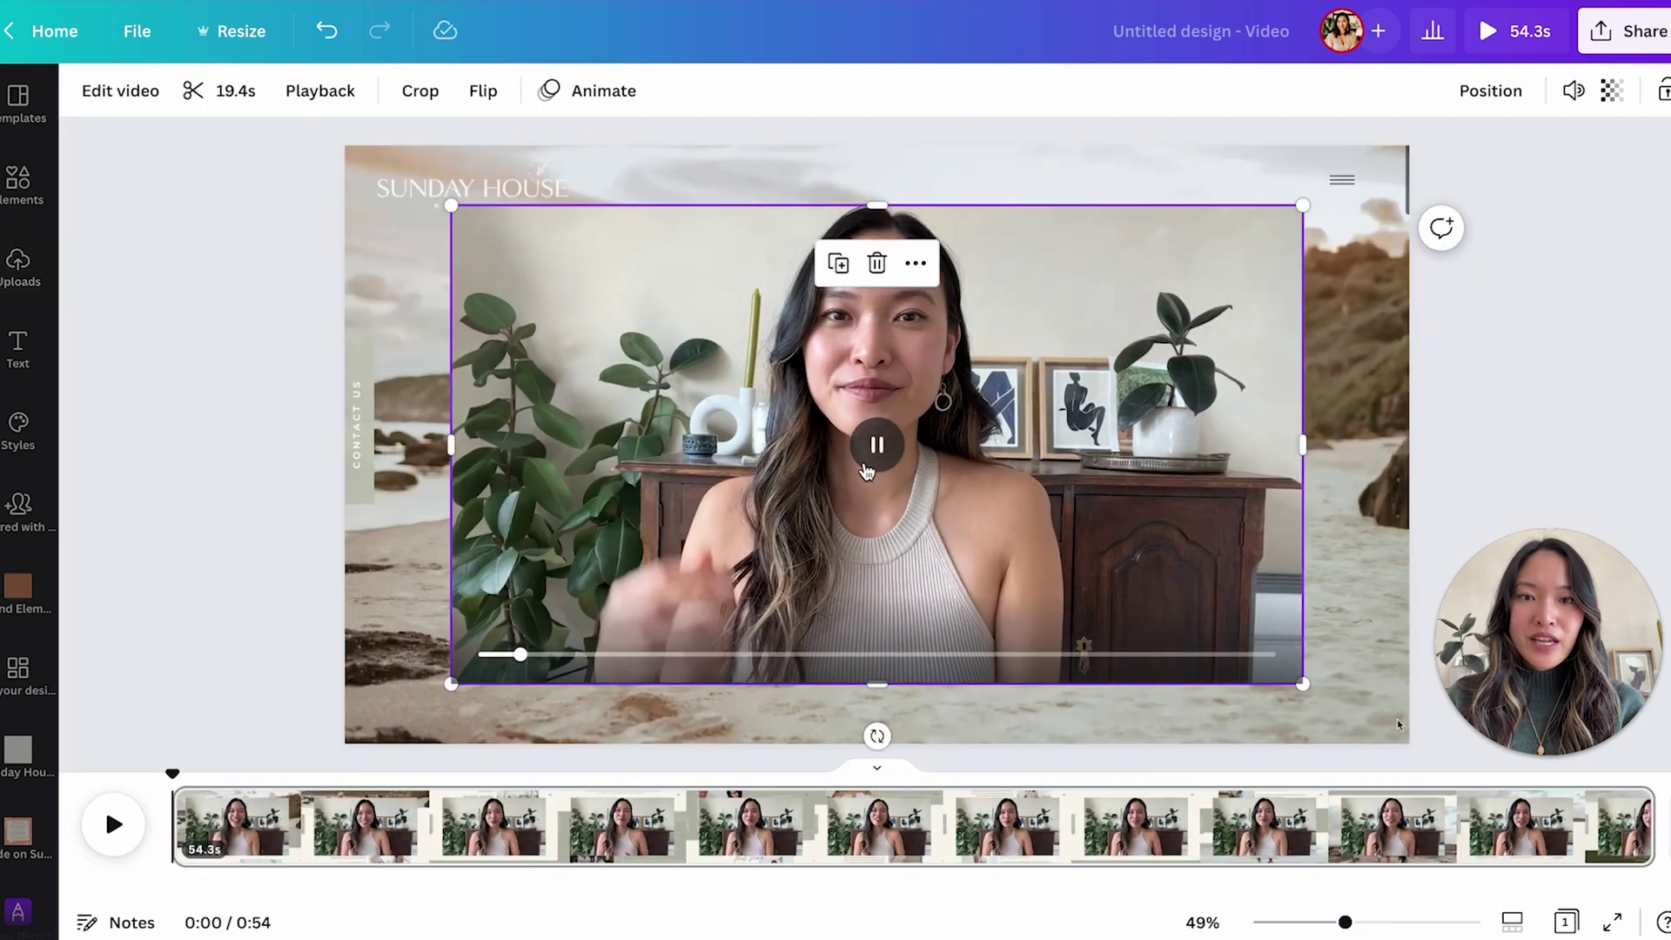
pyautogui.click(879, 454)
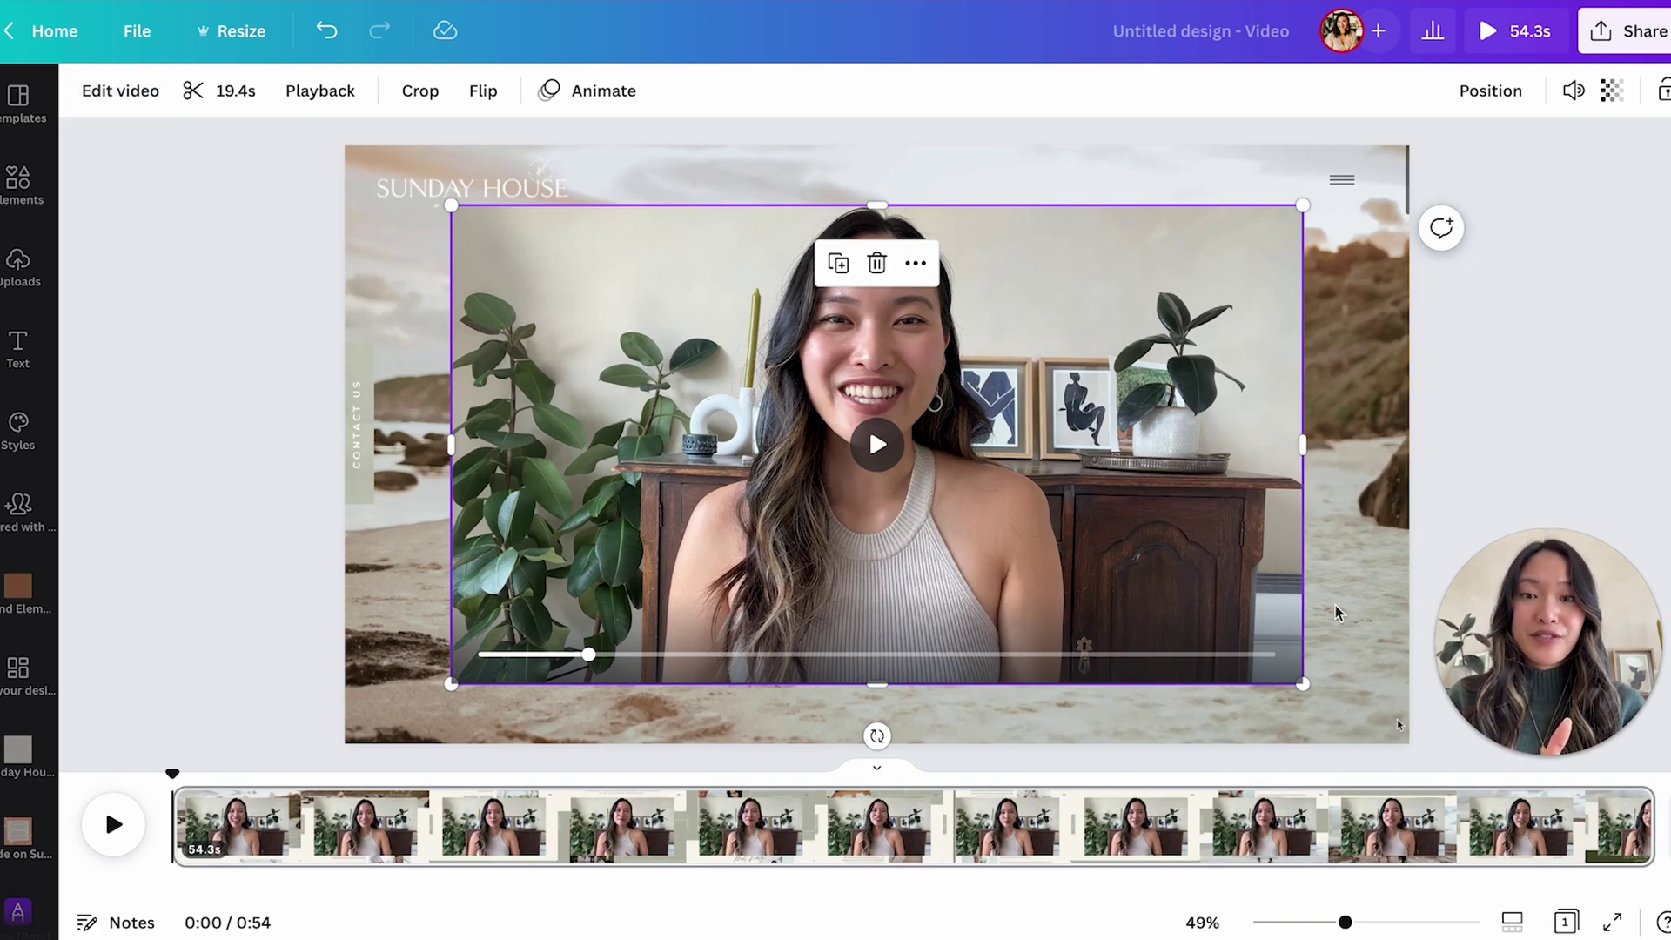
# Step: Apply the Background Remover effect to the talking-head clip
pyautogui.moveTo(1486, 716)
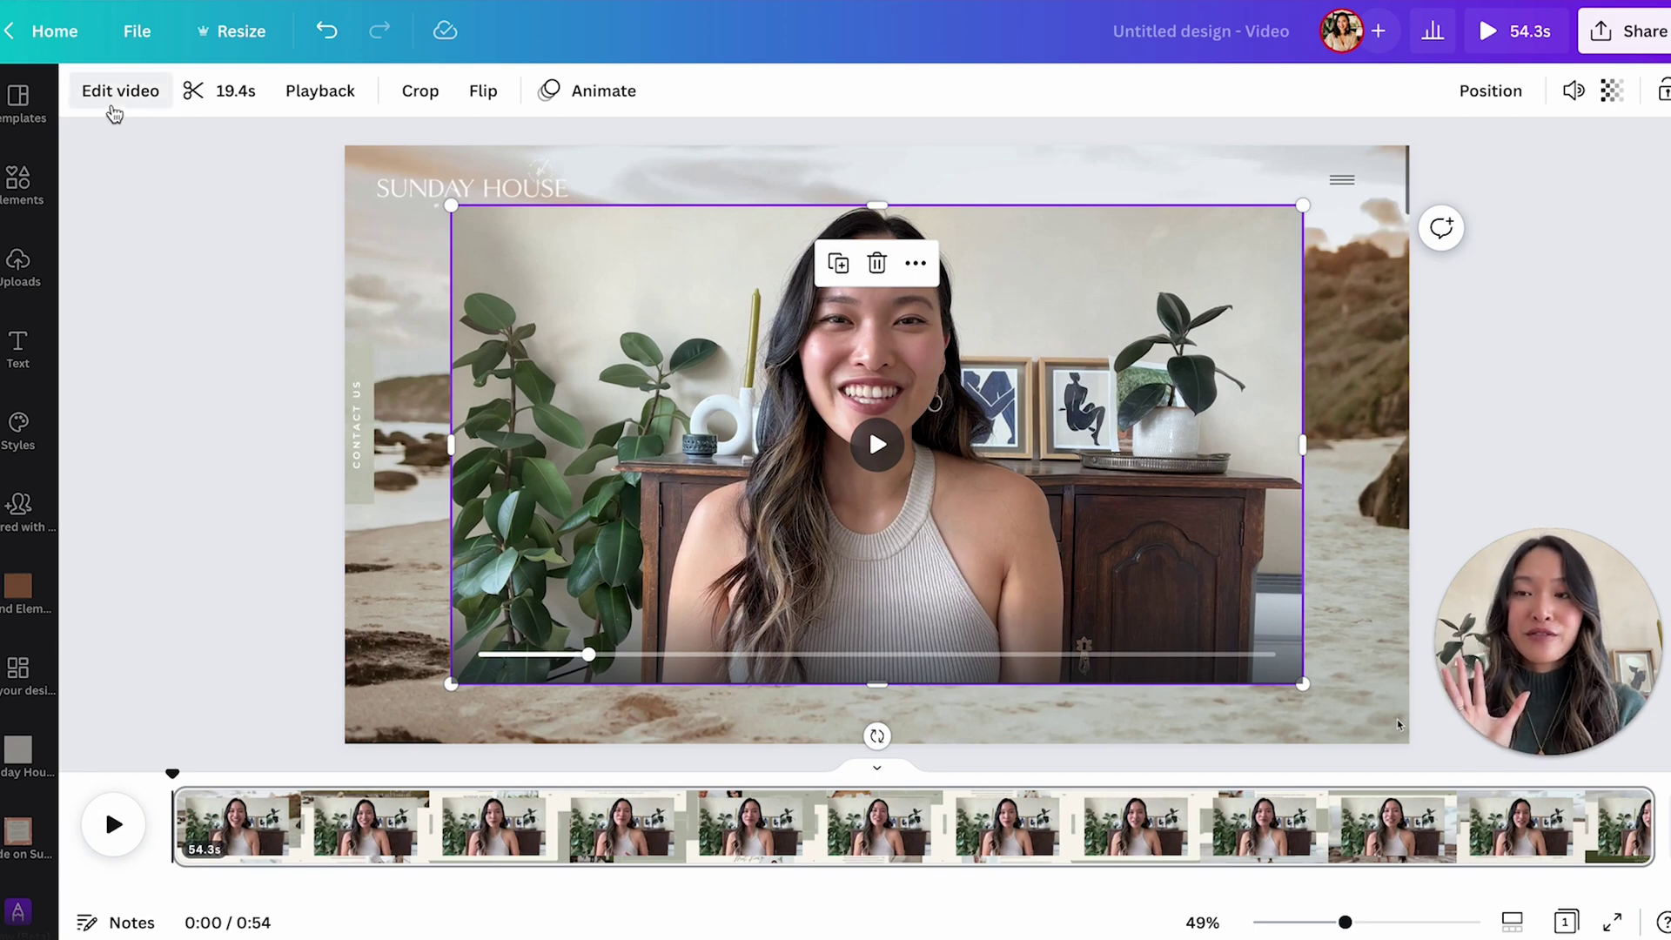
pyautogui.click(114, 114)
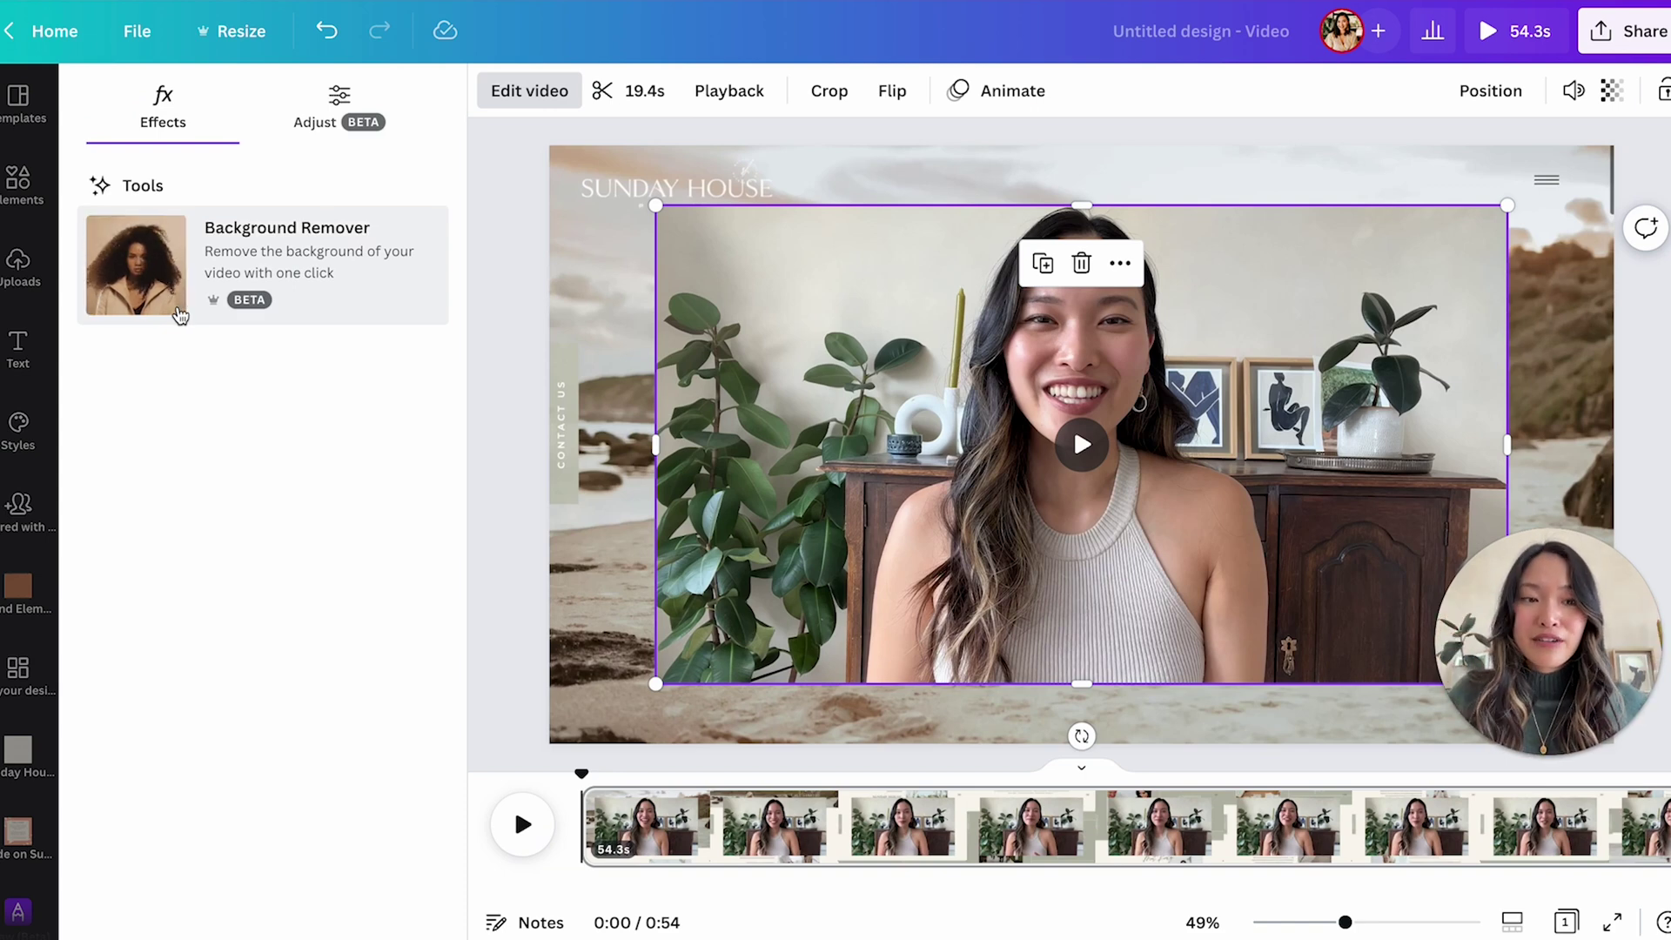
pyautogui.click(180, 316)
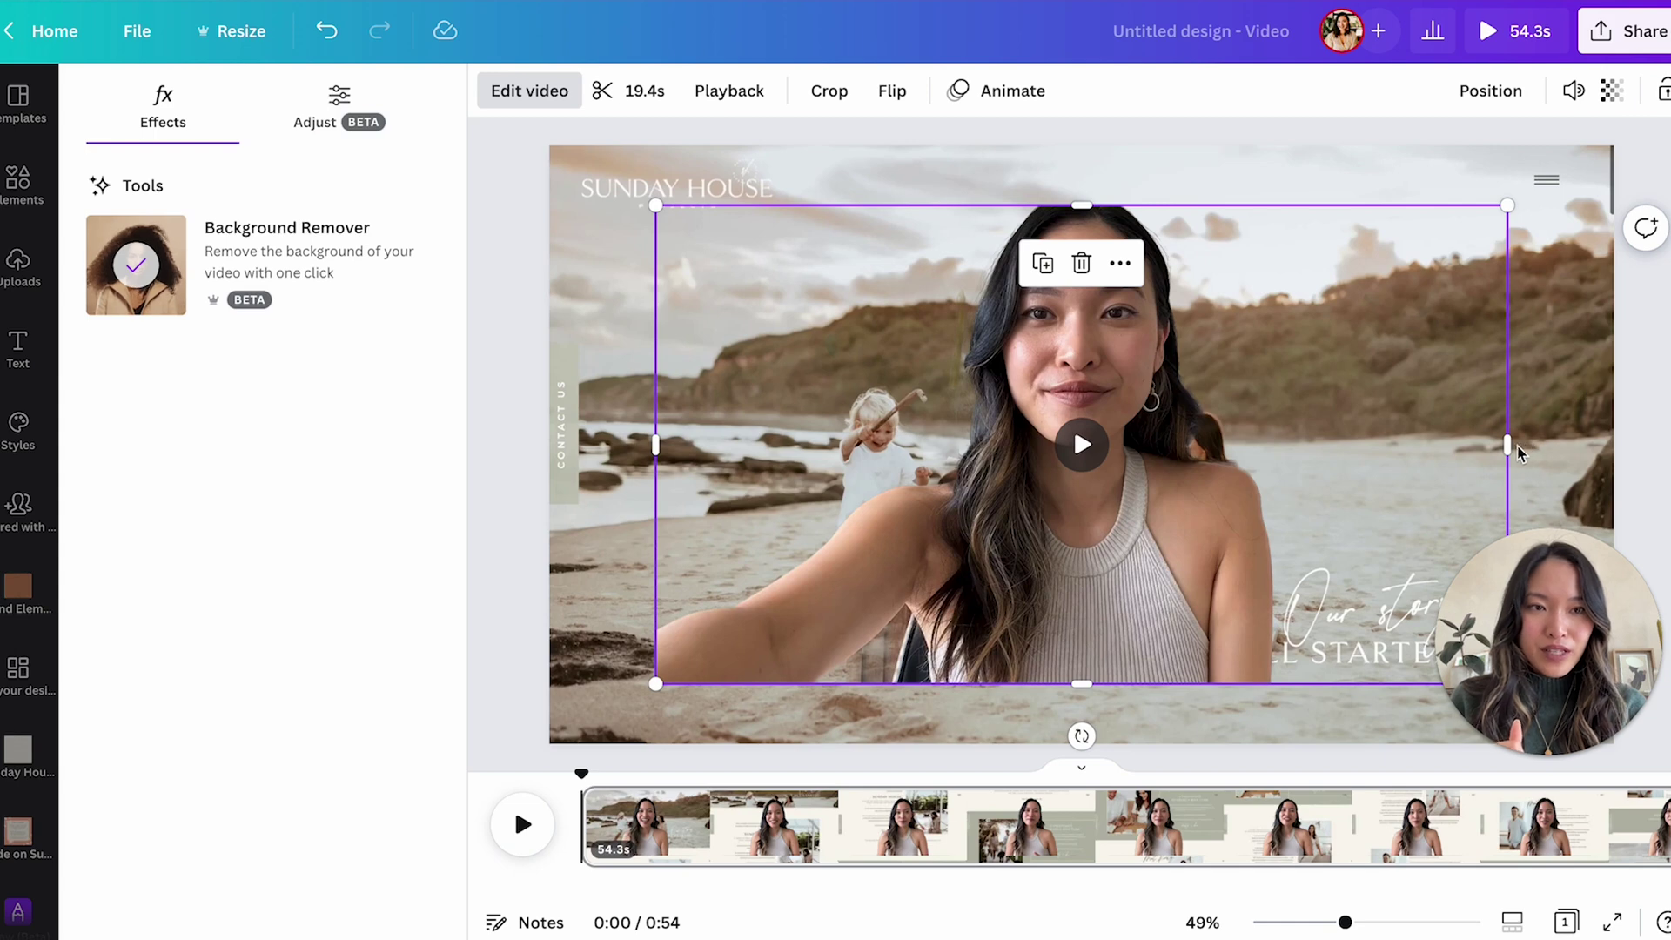
# Step: Crop the empty right side of the talking-head clip and enlarge it from its upper-left corner
pyautogui.moveTo(1515, 445); pyautogui.dragTo(1293, 444)
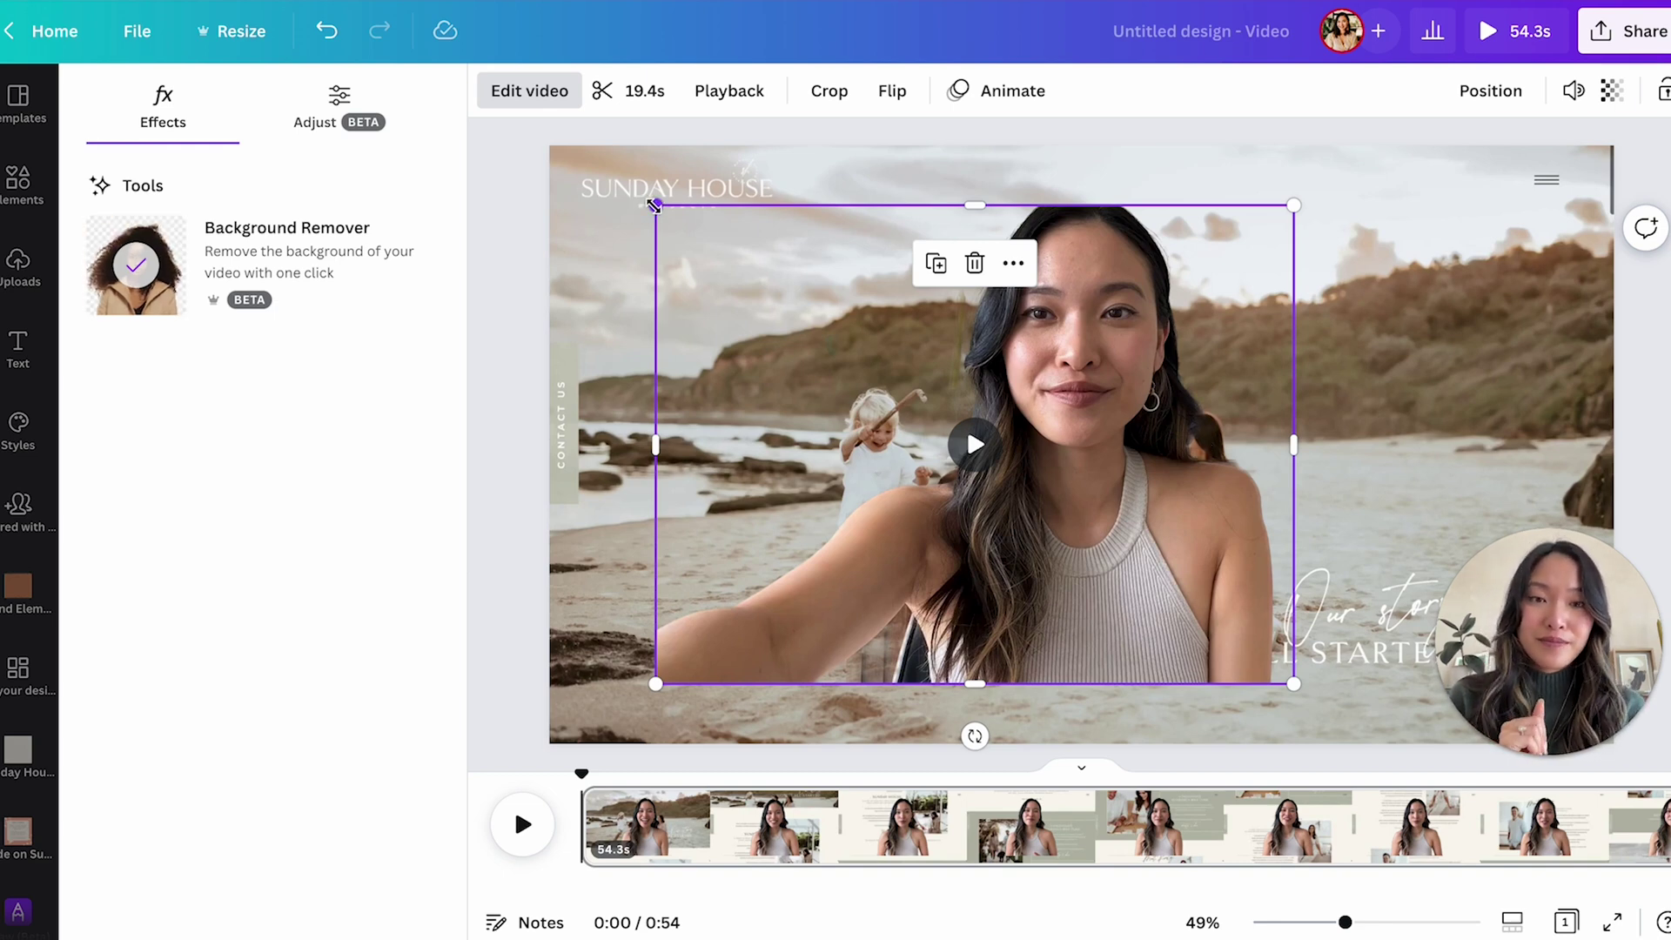
pyautogui.moveTo(655, 206); pyautogui.dragTo(545, 94)
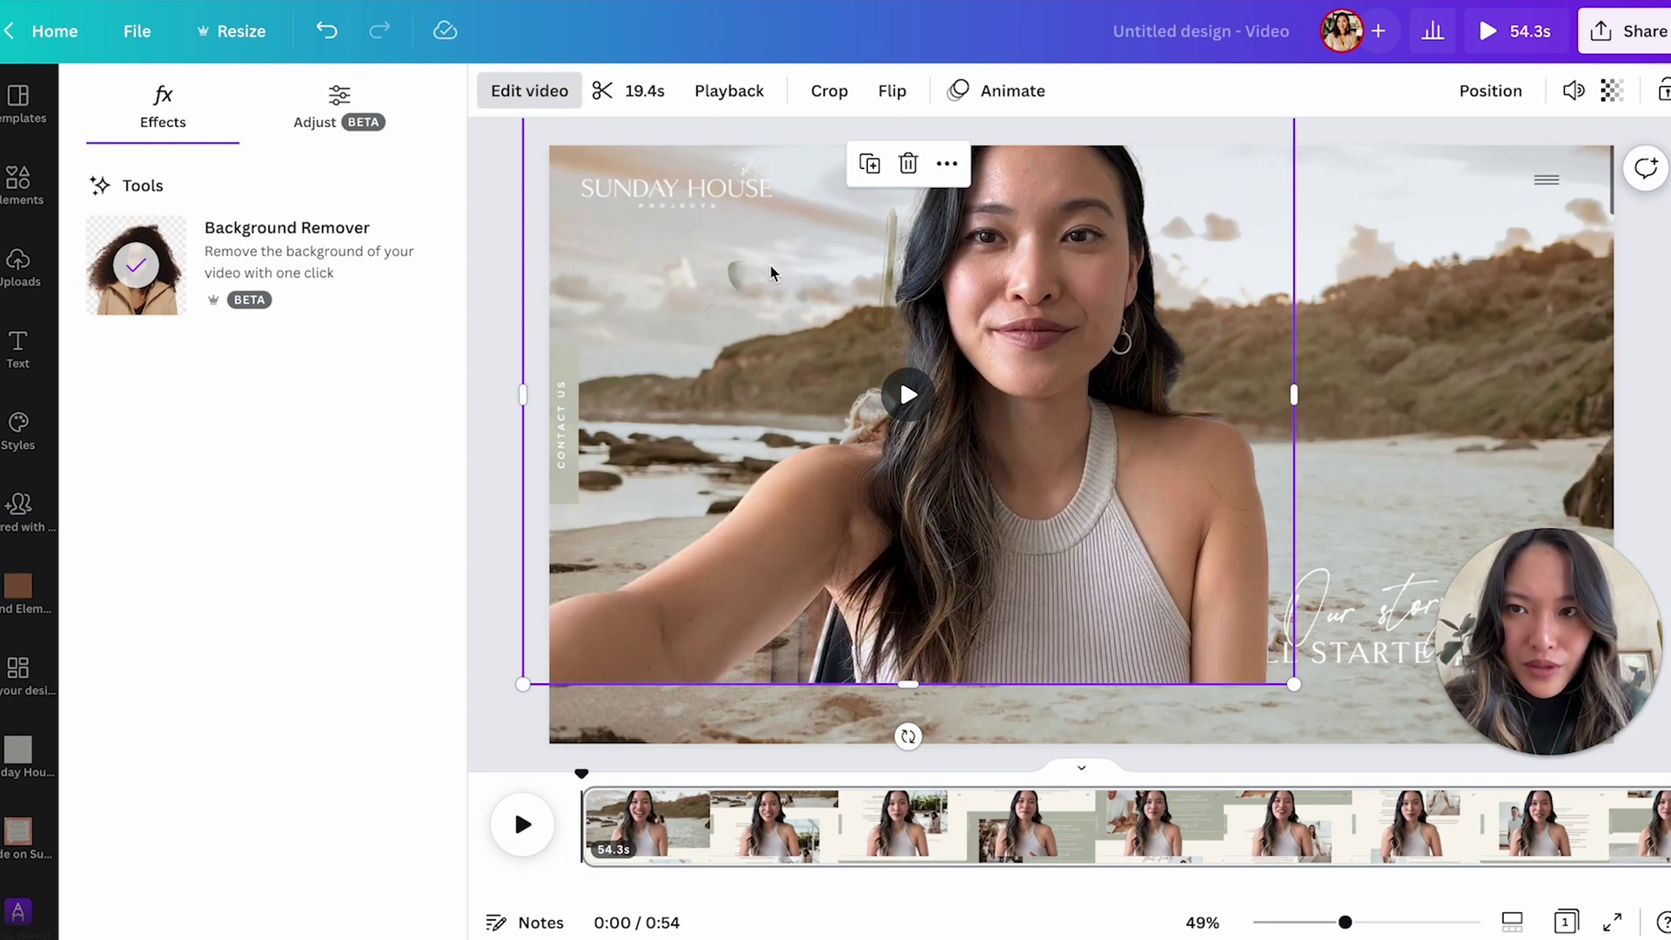
# Step: Examine the talking-head clip's effects, its white balance, light, color and texture adjustments, and its additional options
pyautogui.click(338, 102)
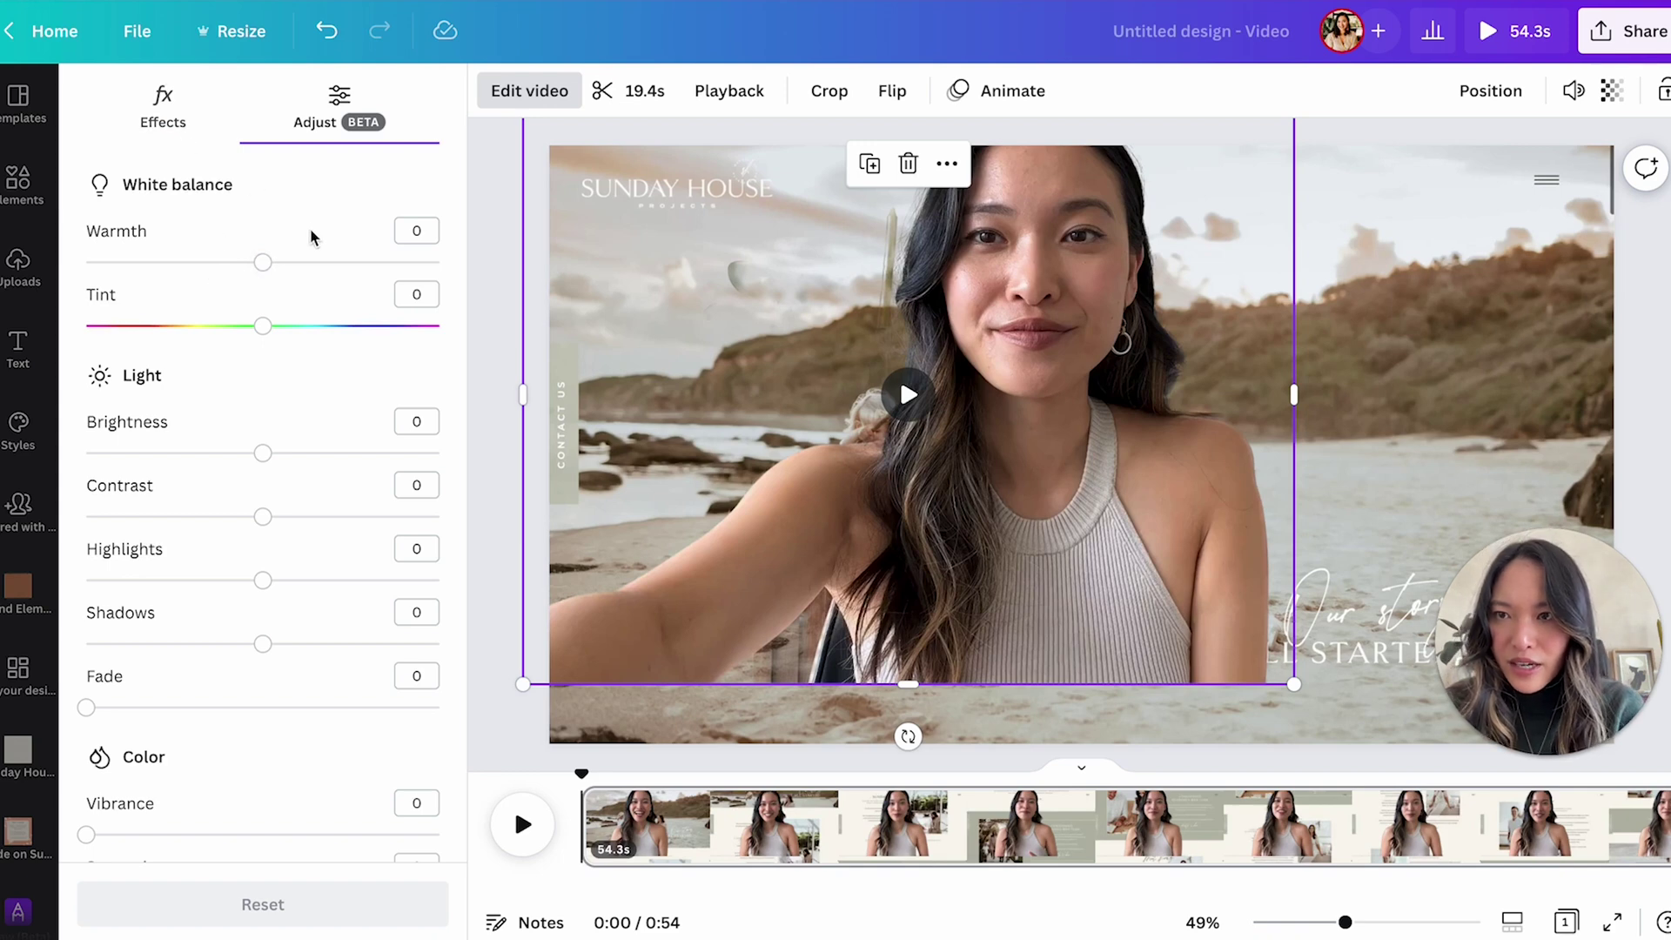
pyautogui.click(205, 135)
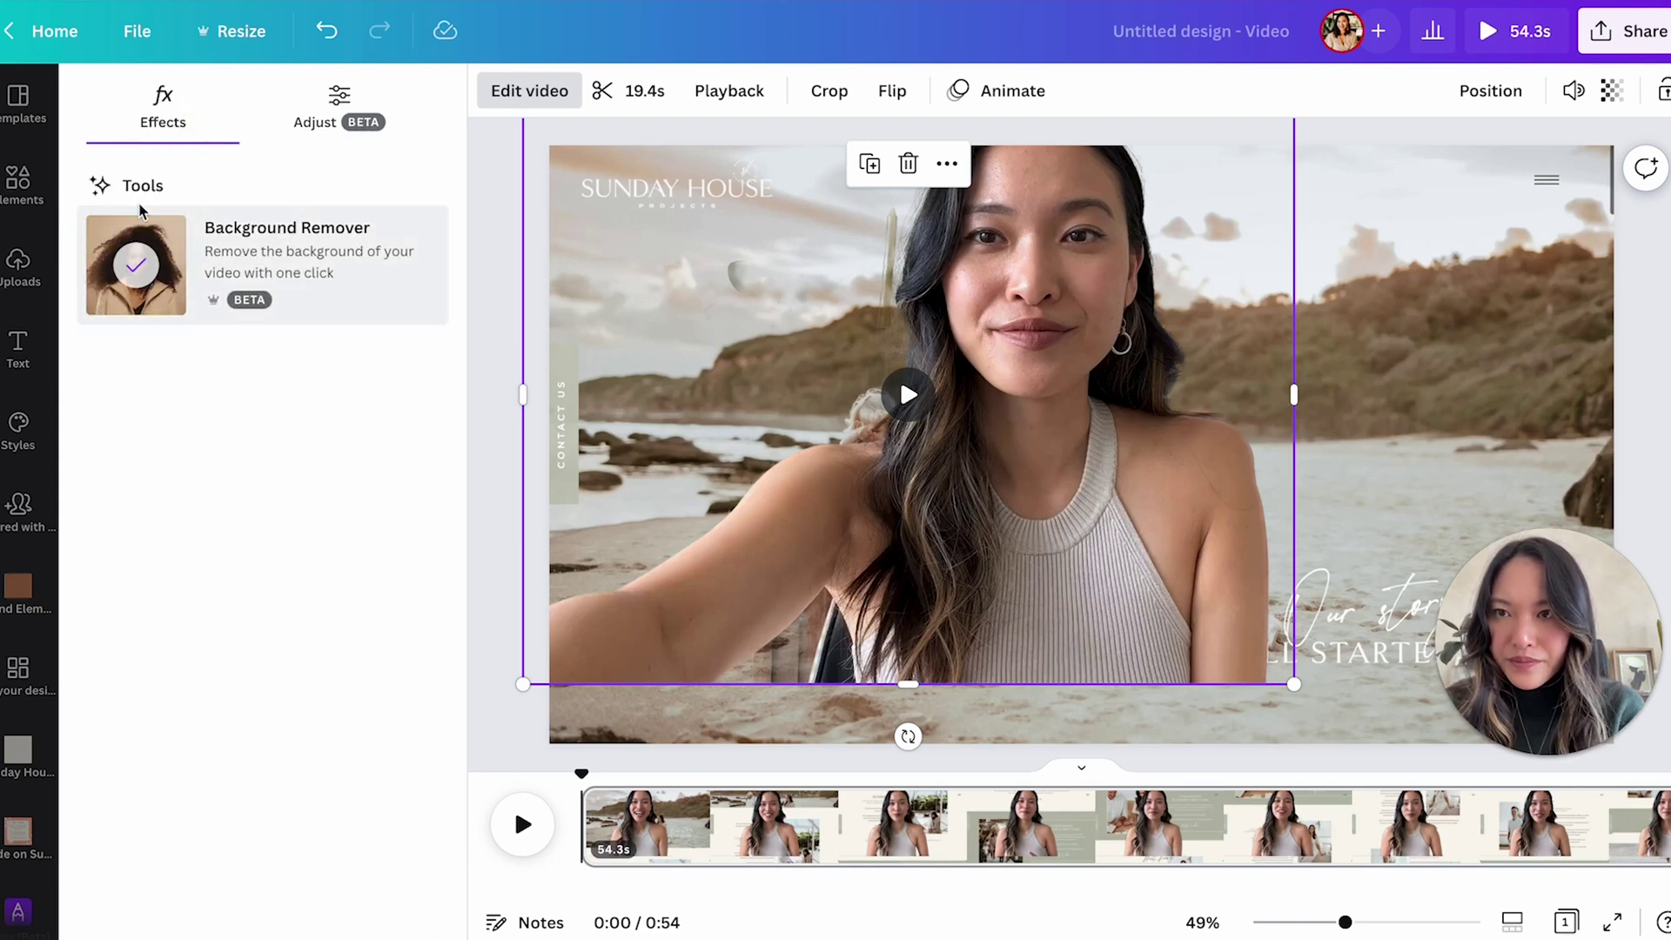
pyautogui.click(376, 97)
pyautogui.scroll(-3, 338, 485)
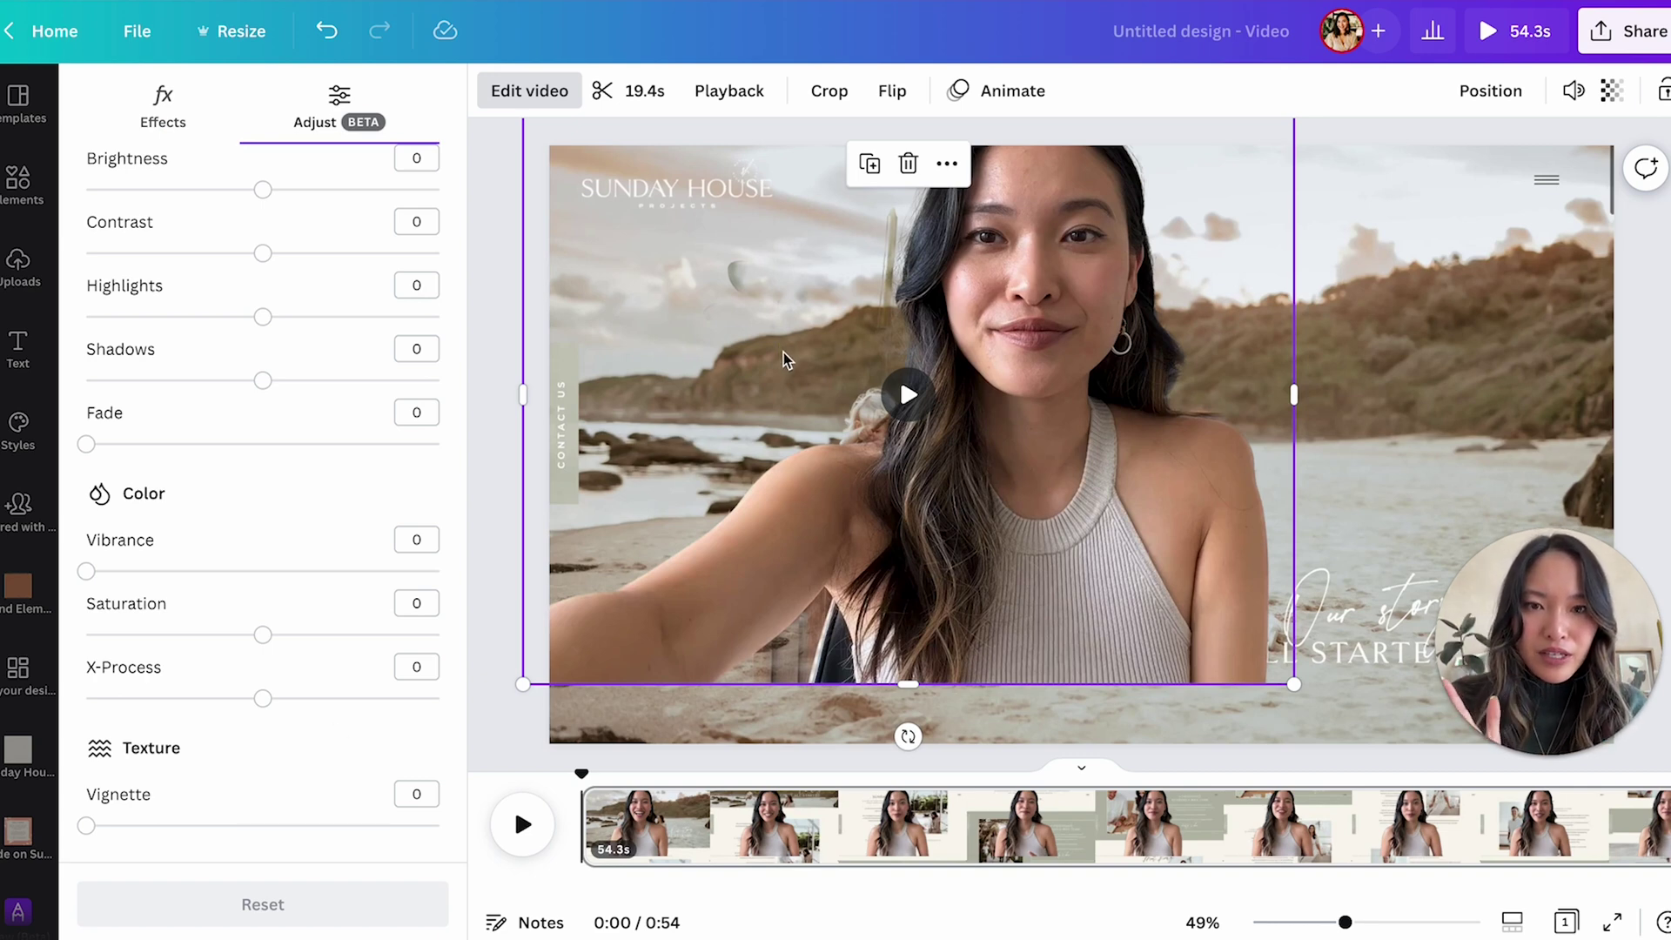
pyautogui.scroll(3, 277, 512)
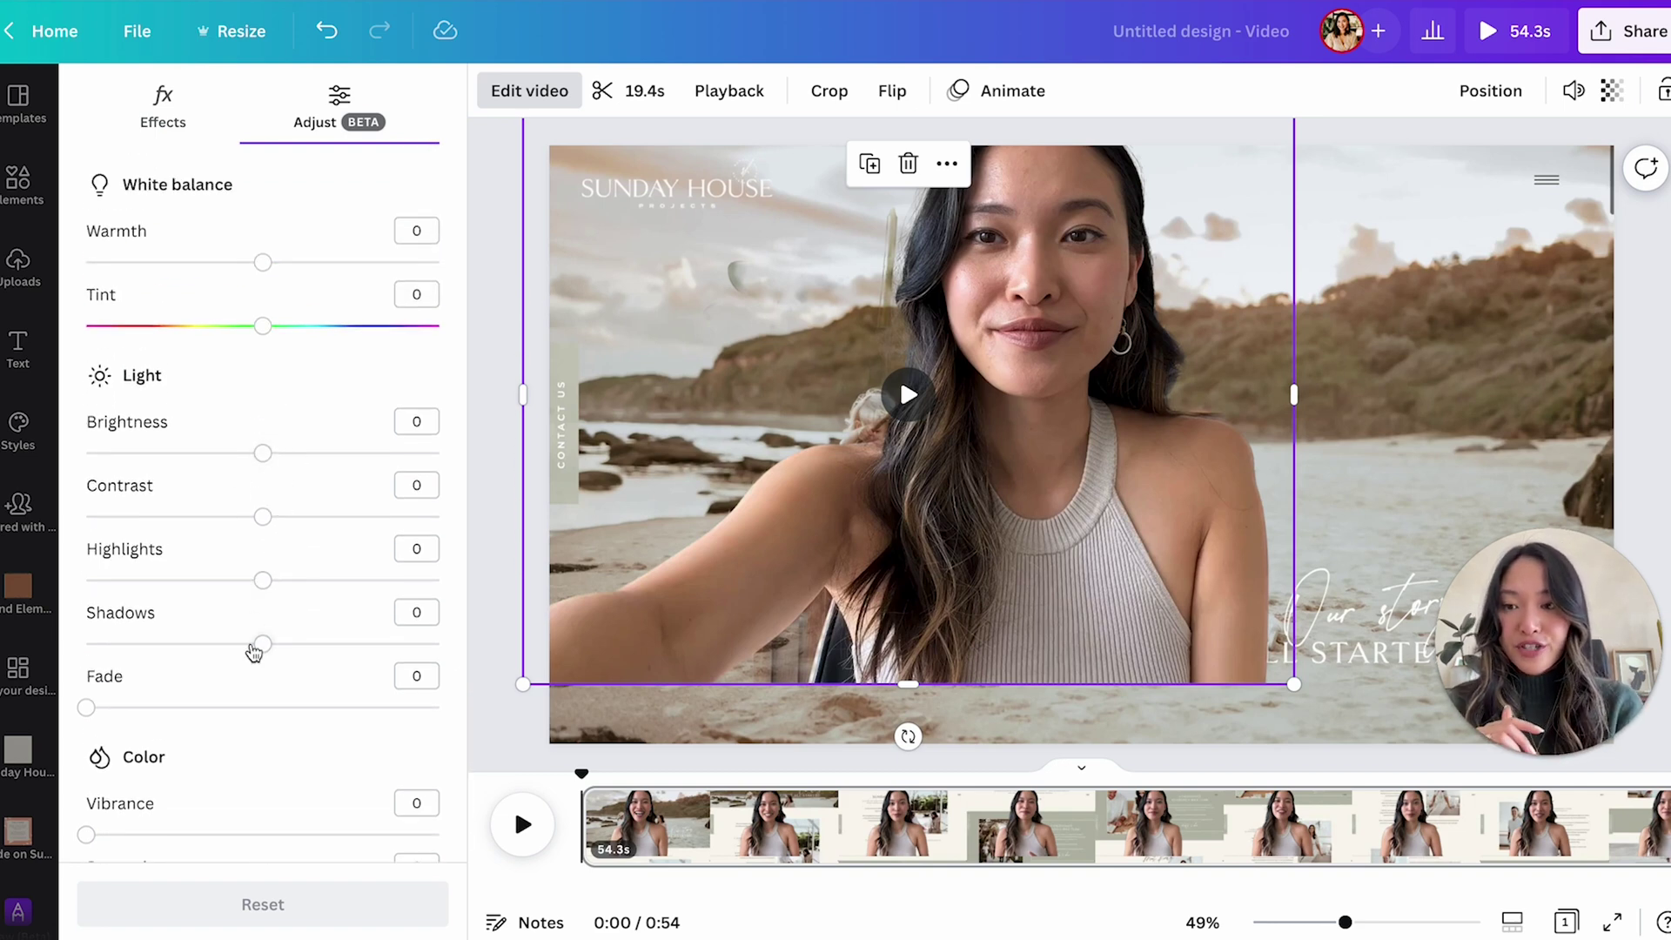
pyautogui.scroll(-3, 253, 649)
pyautogui.scroll(3, 254, 649)
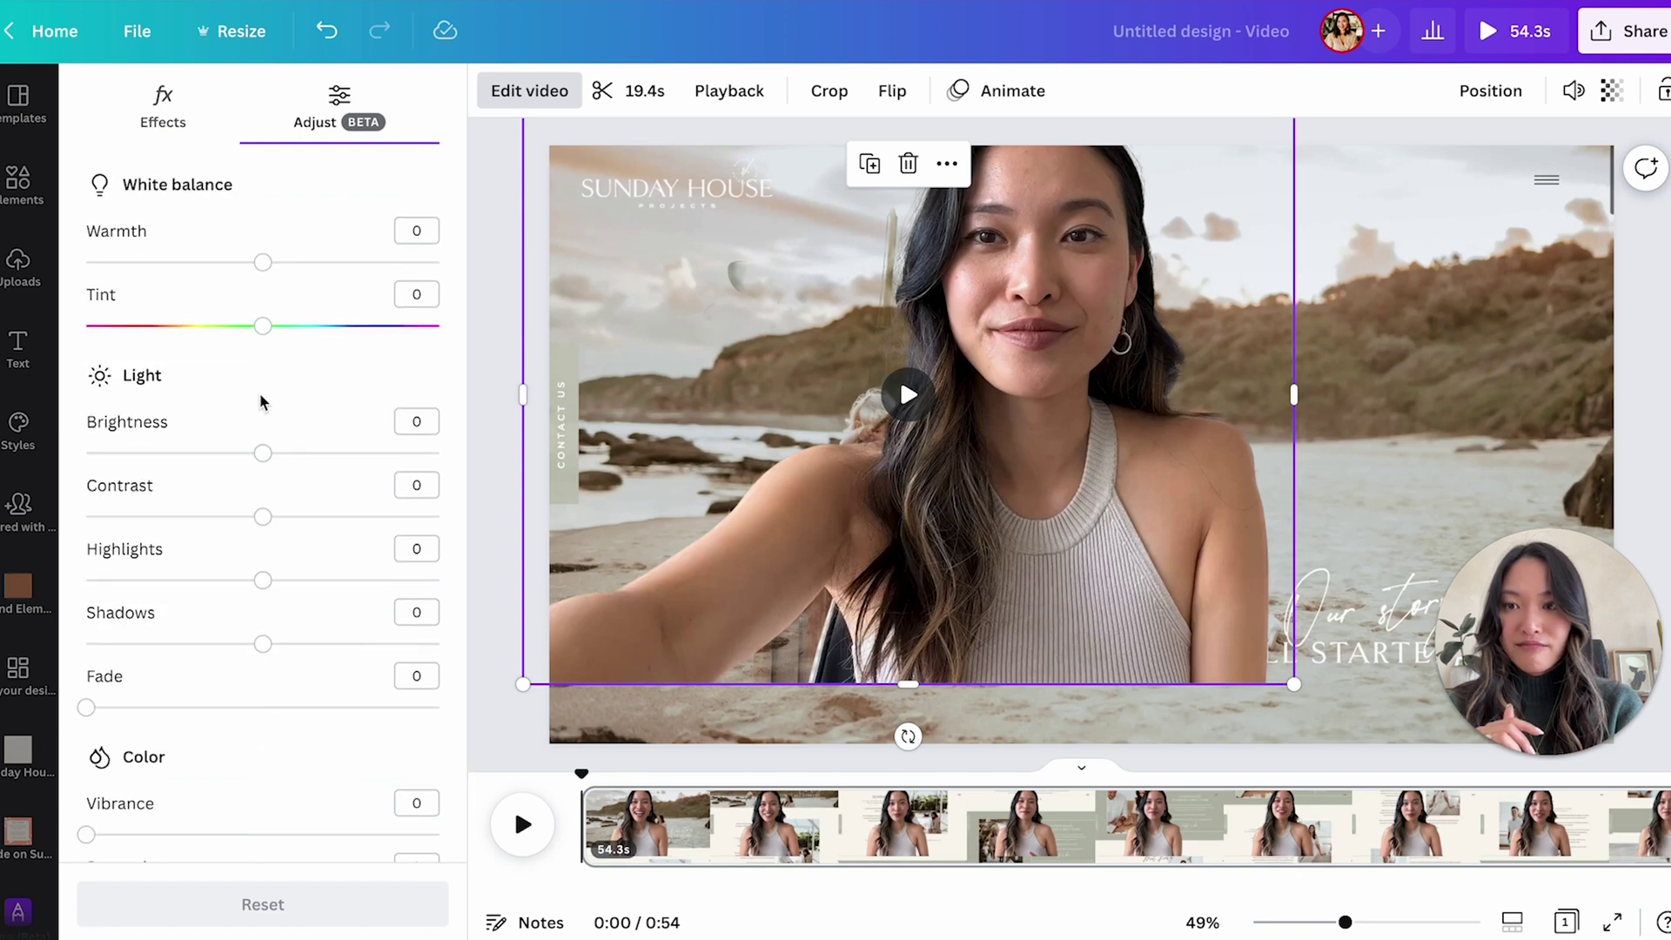
pyautogui.moveTo(262, 452)
pyautogui.mouseDown()
pyautogui.moveTo(294, 450)
pyautogui.moveTo(258, 458)
pyautogui.mouseUp()
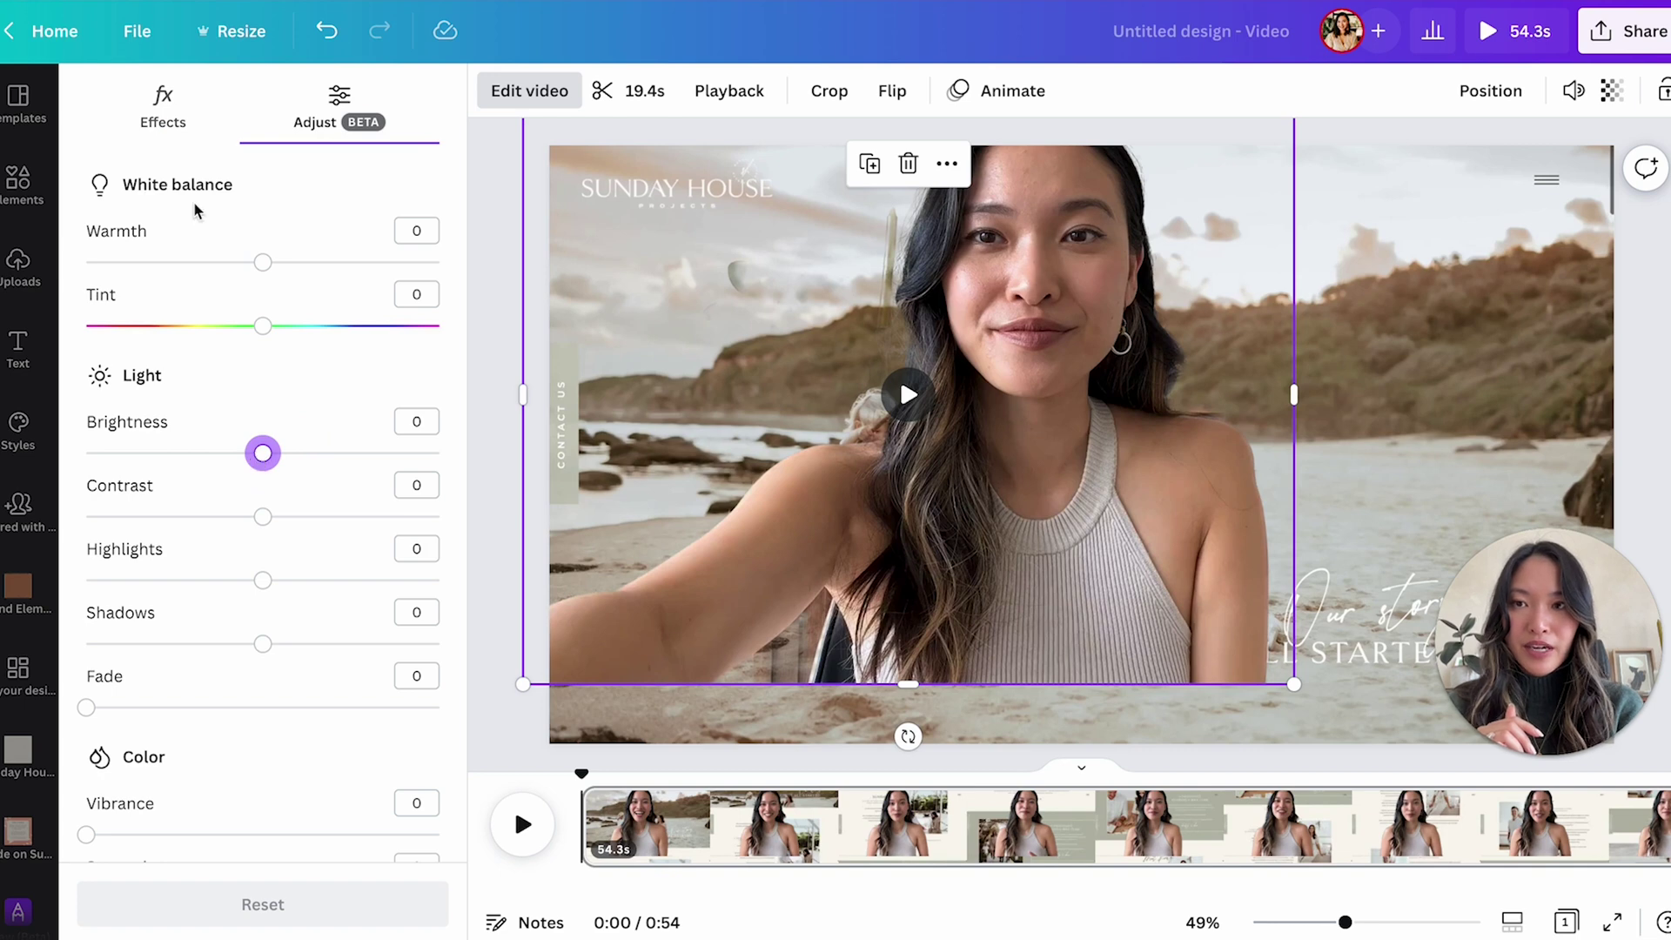
pyautogui.click(148, 106)
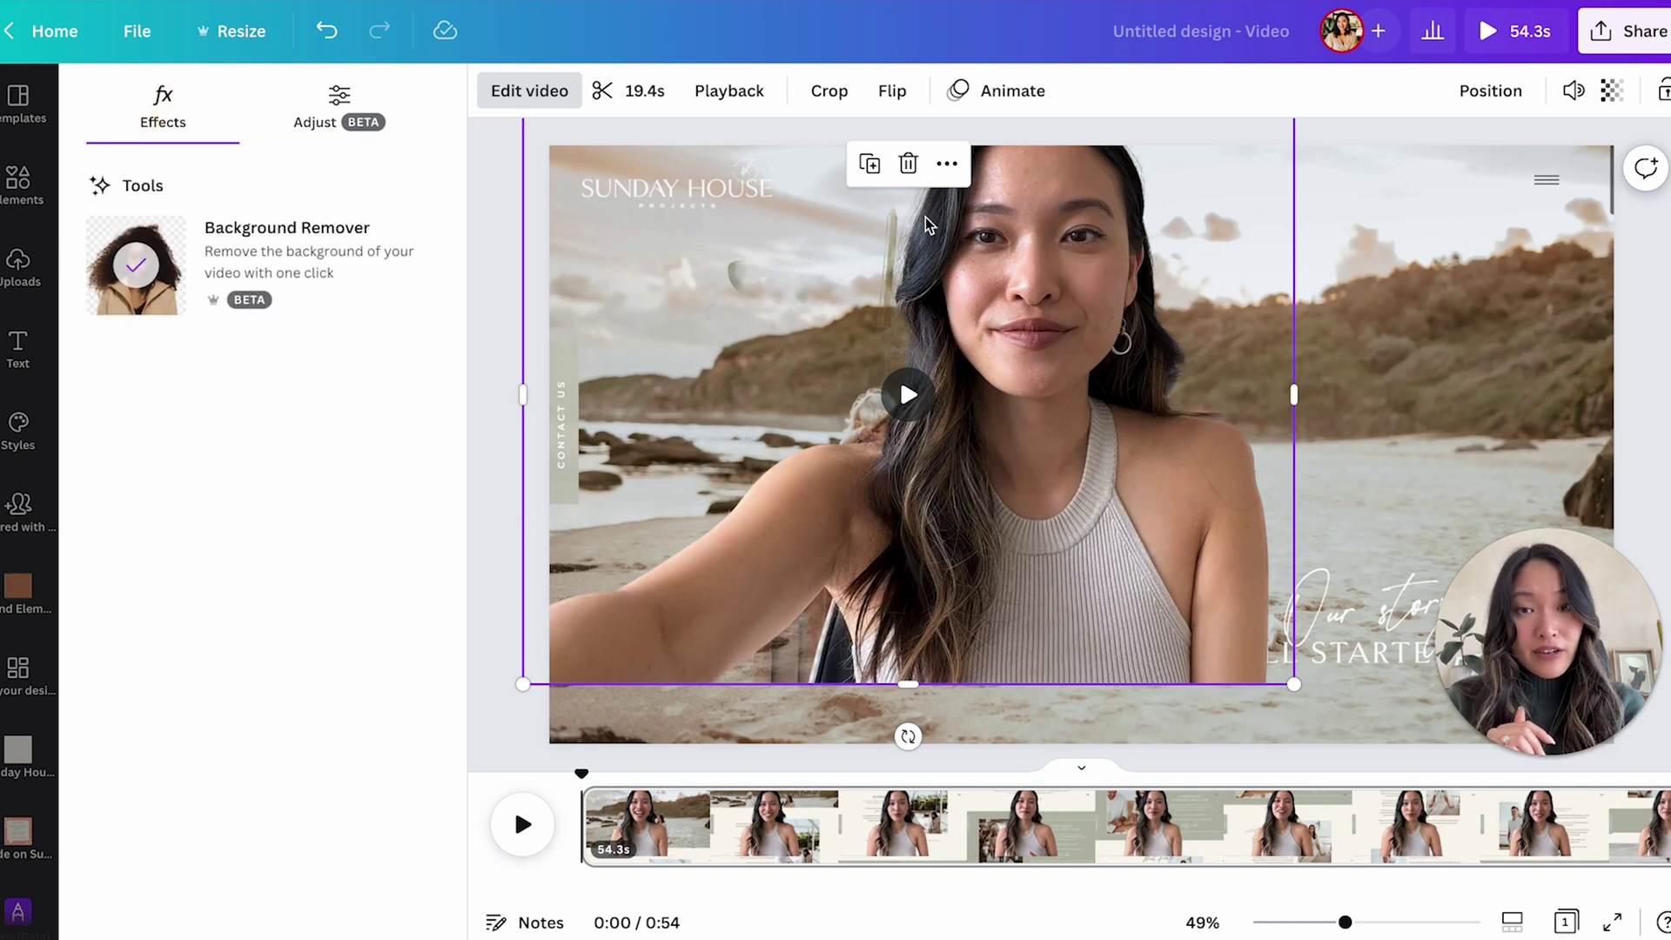
pyautogui.click(947, 164)
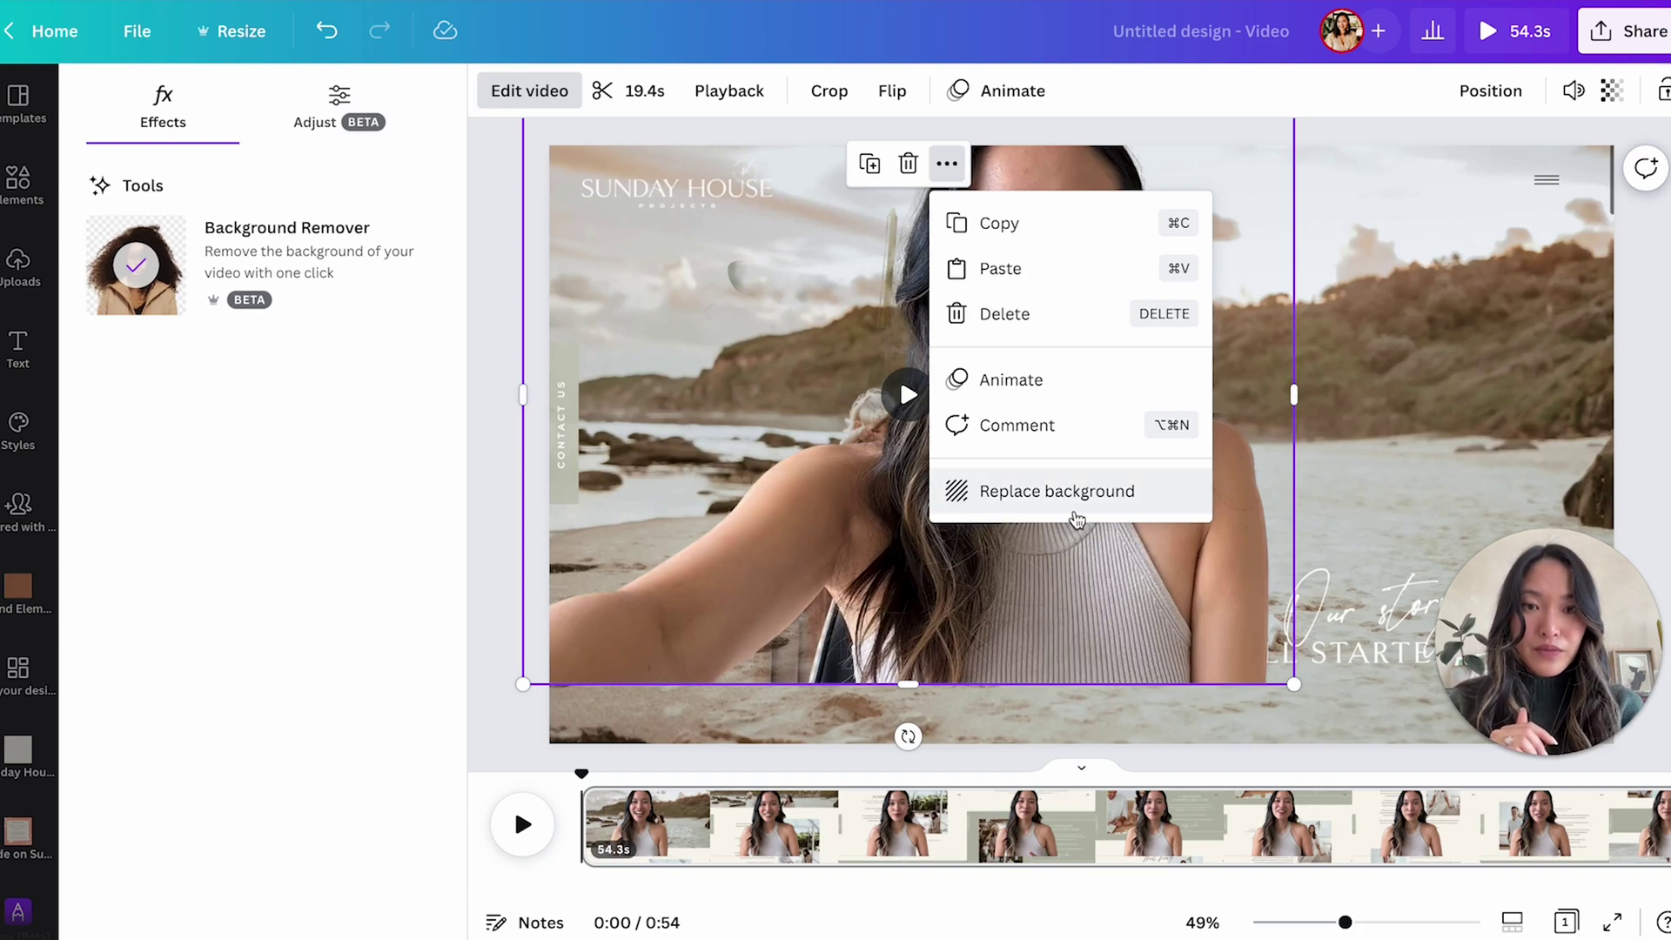
pyautogui.click(932, 365)
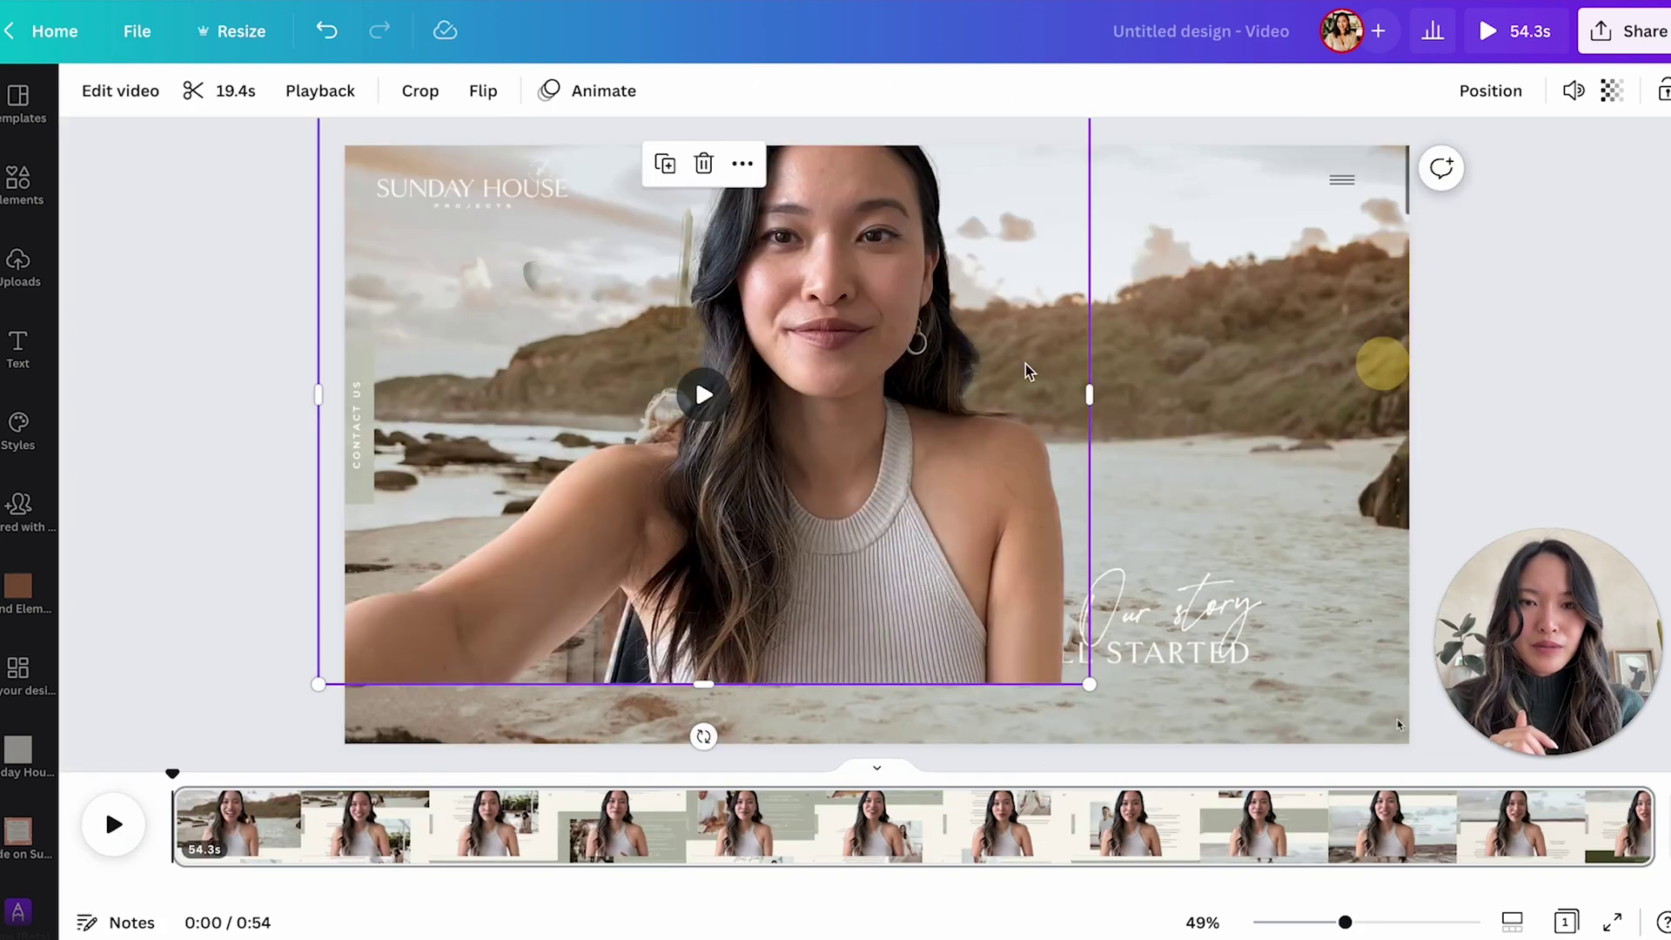
# Step: Shrink the talking-head clip, place it in the lower-right corner of the page, and preview the layered video
pyautogui.moveTo(813, 372); pyautogui.dragTo(911, 406)
pyautogui.moveTo(403, 145); pyautogui.dragTo(484, 205)
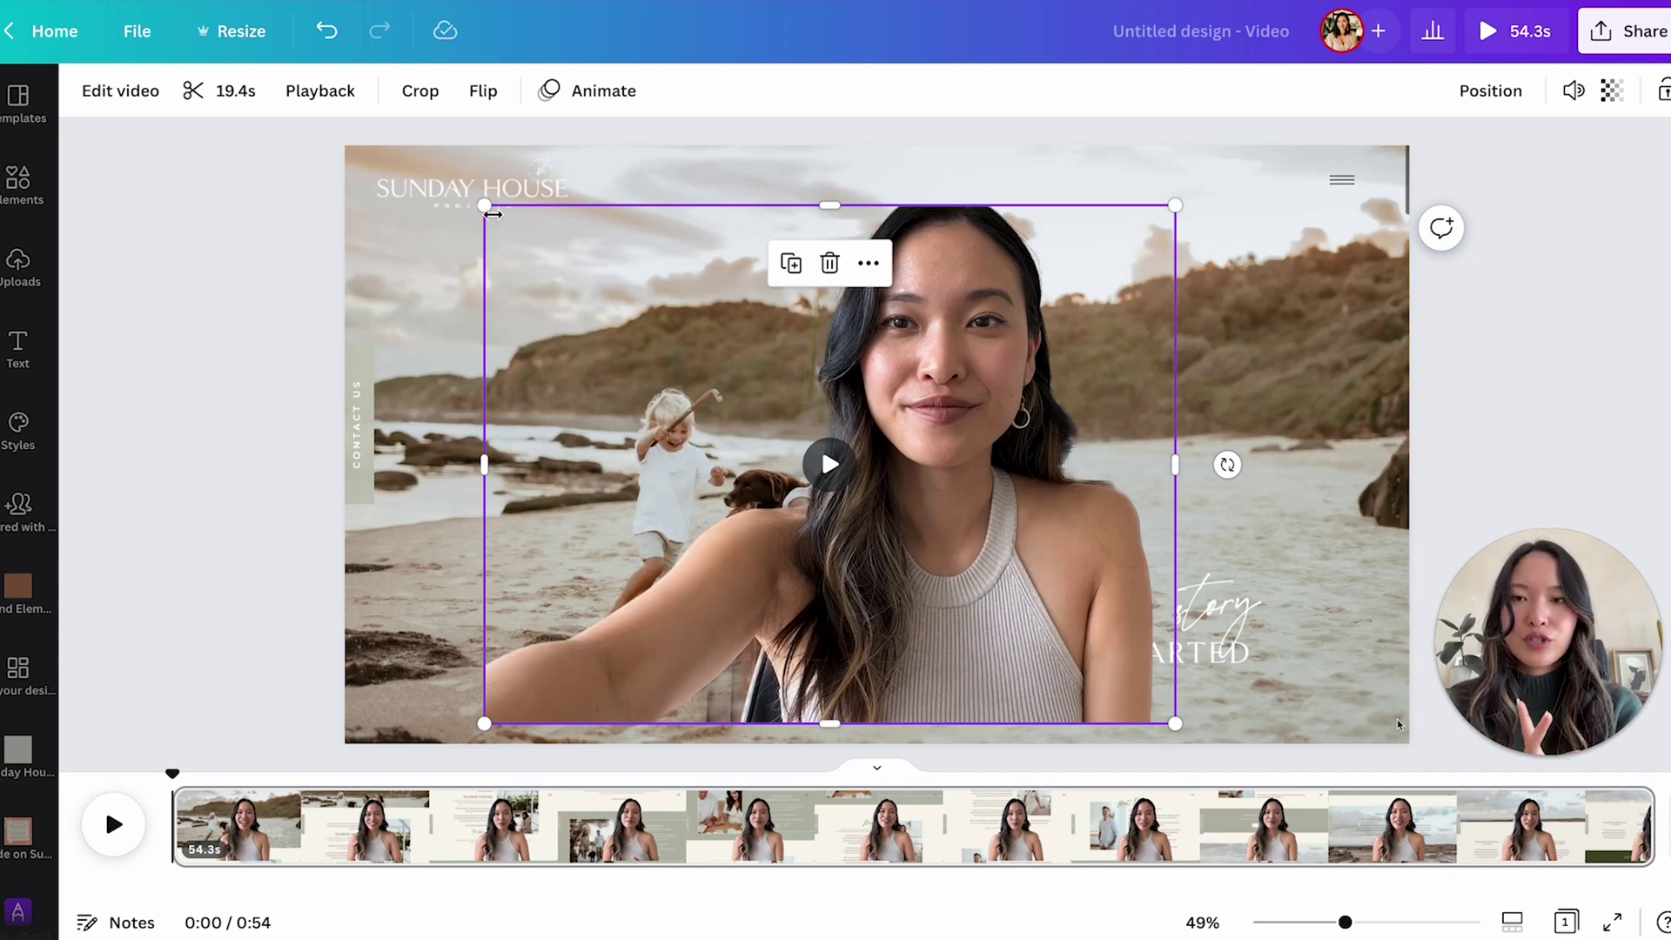
pyautogui.moveTo(484, 207); pyautogui.dragTo(876, 455)
pyautogui.moveTo(1089, 638); pyautogui.dragTo(1316, 665)
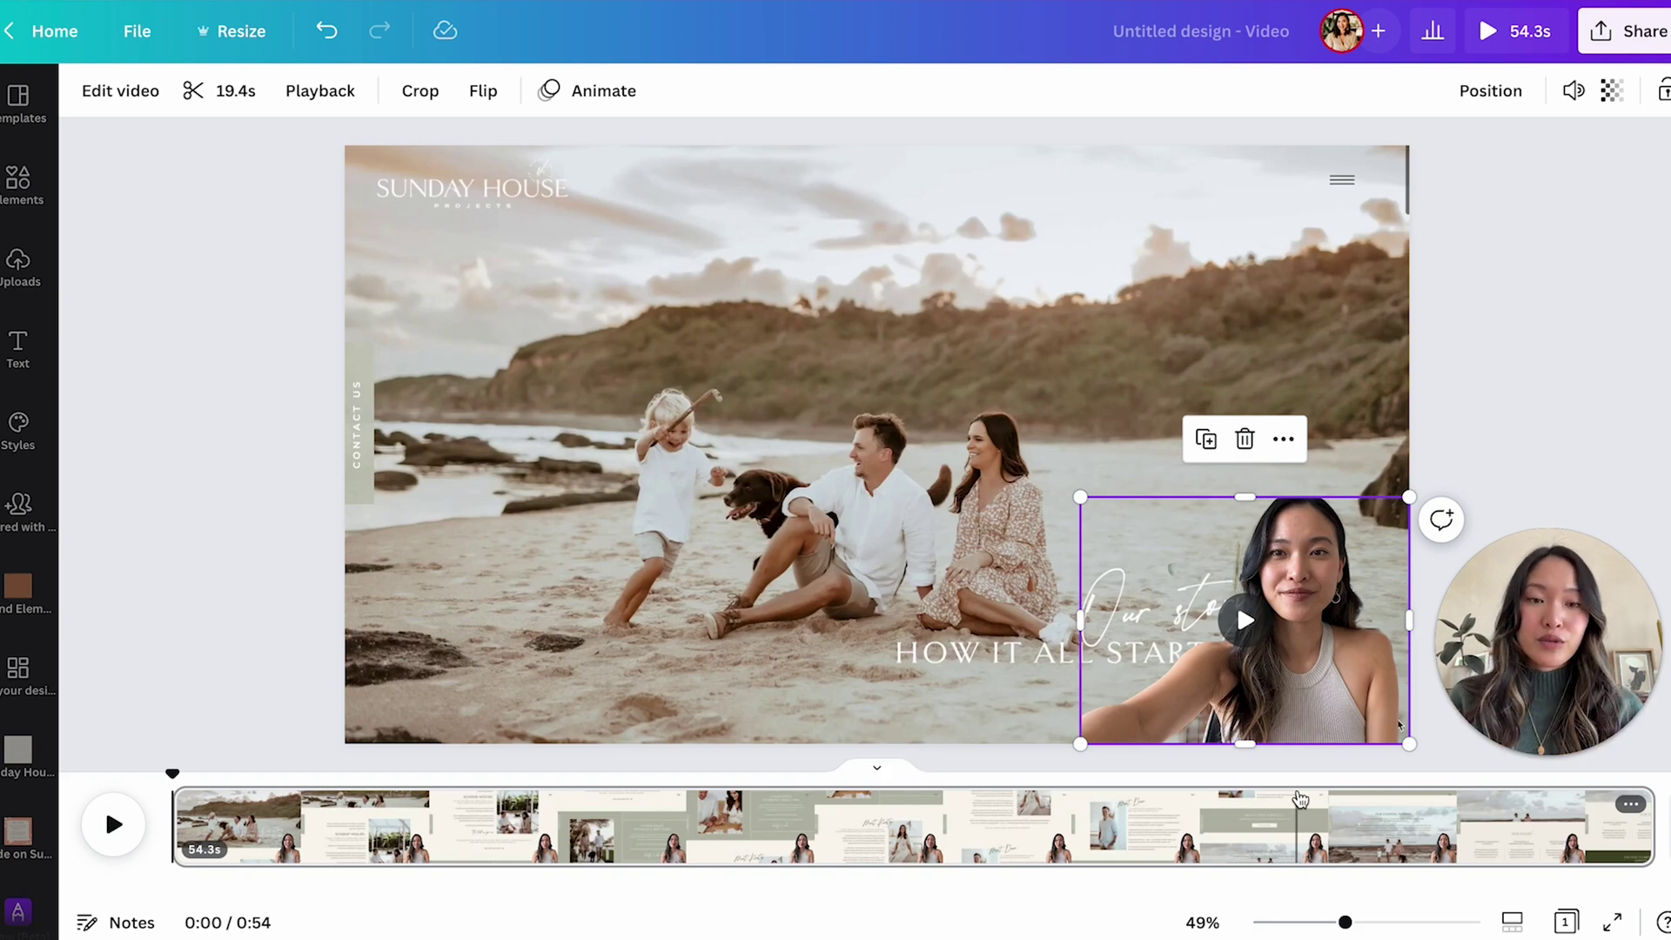
pyautogui.press('space')
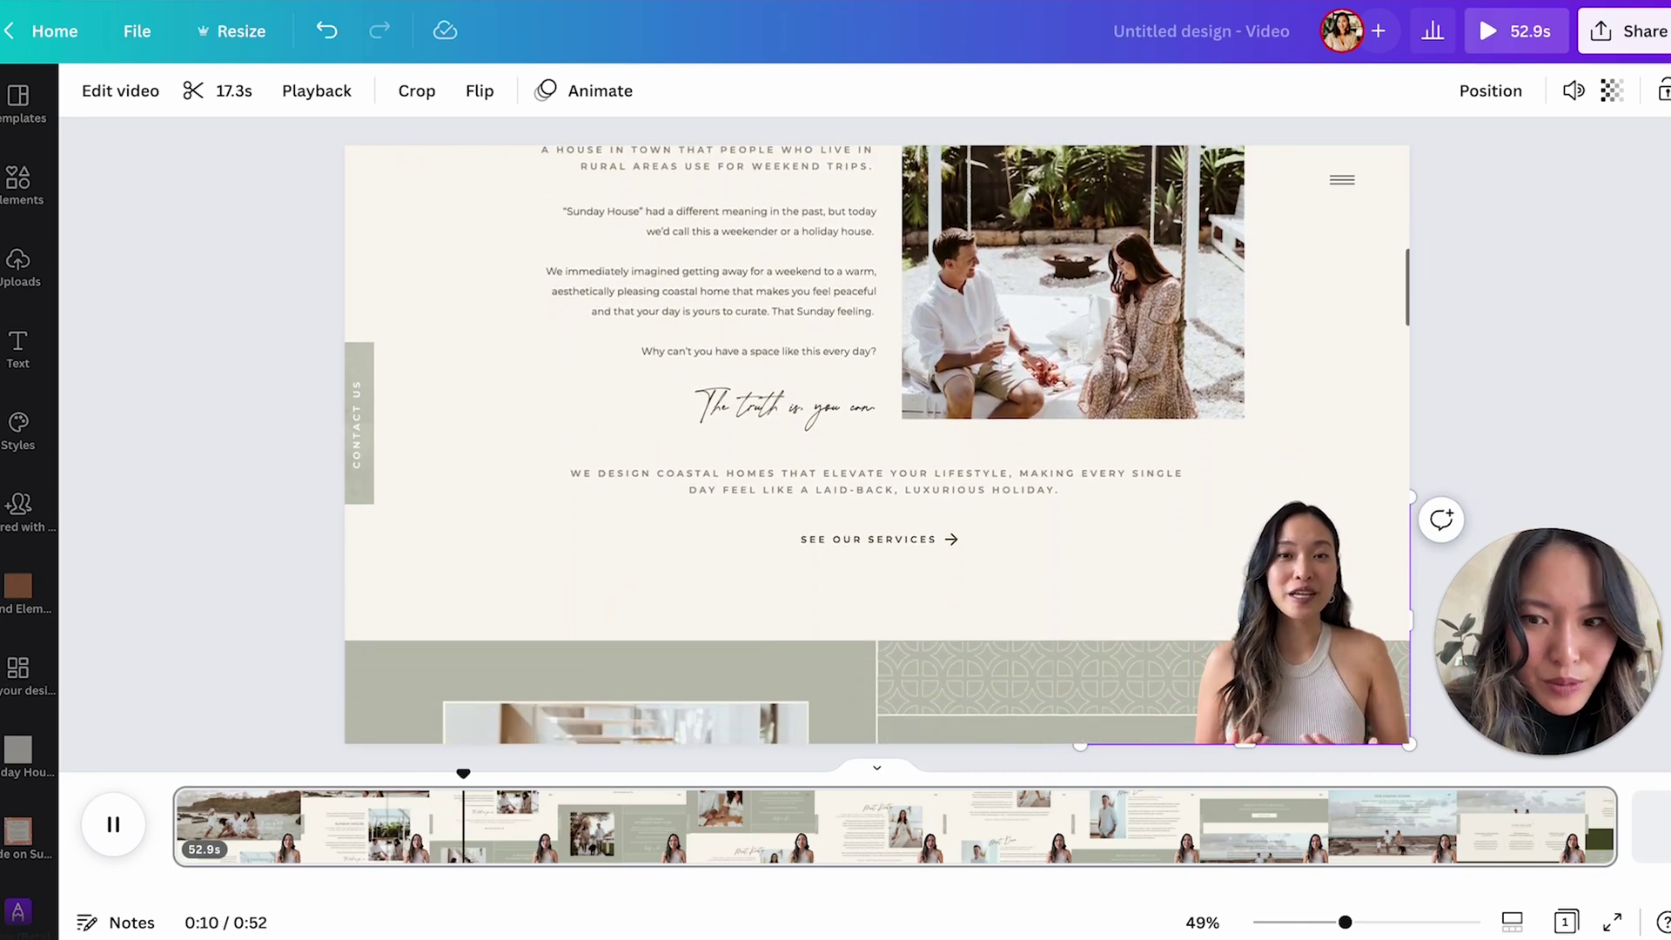
pyautogui.click(114, 831)
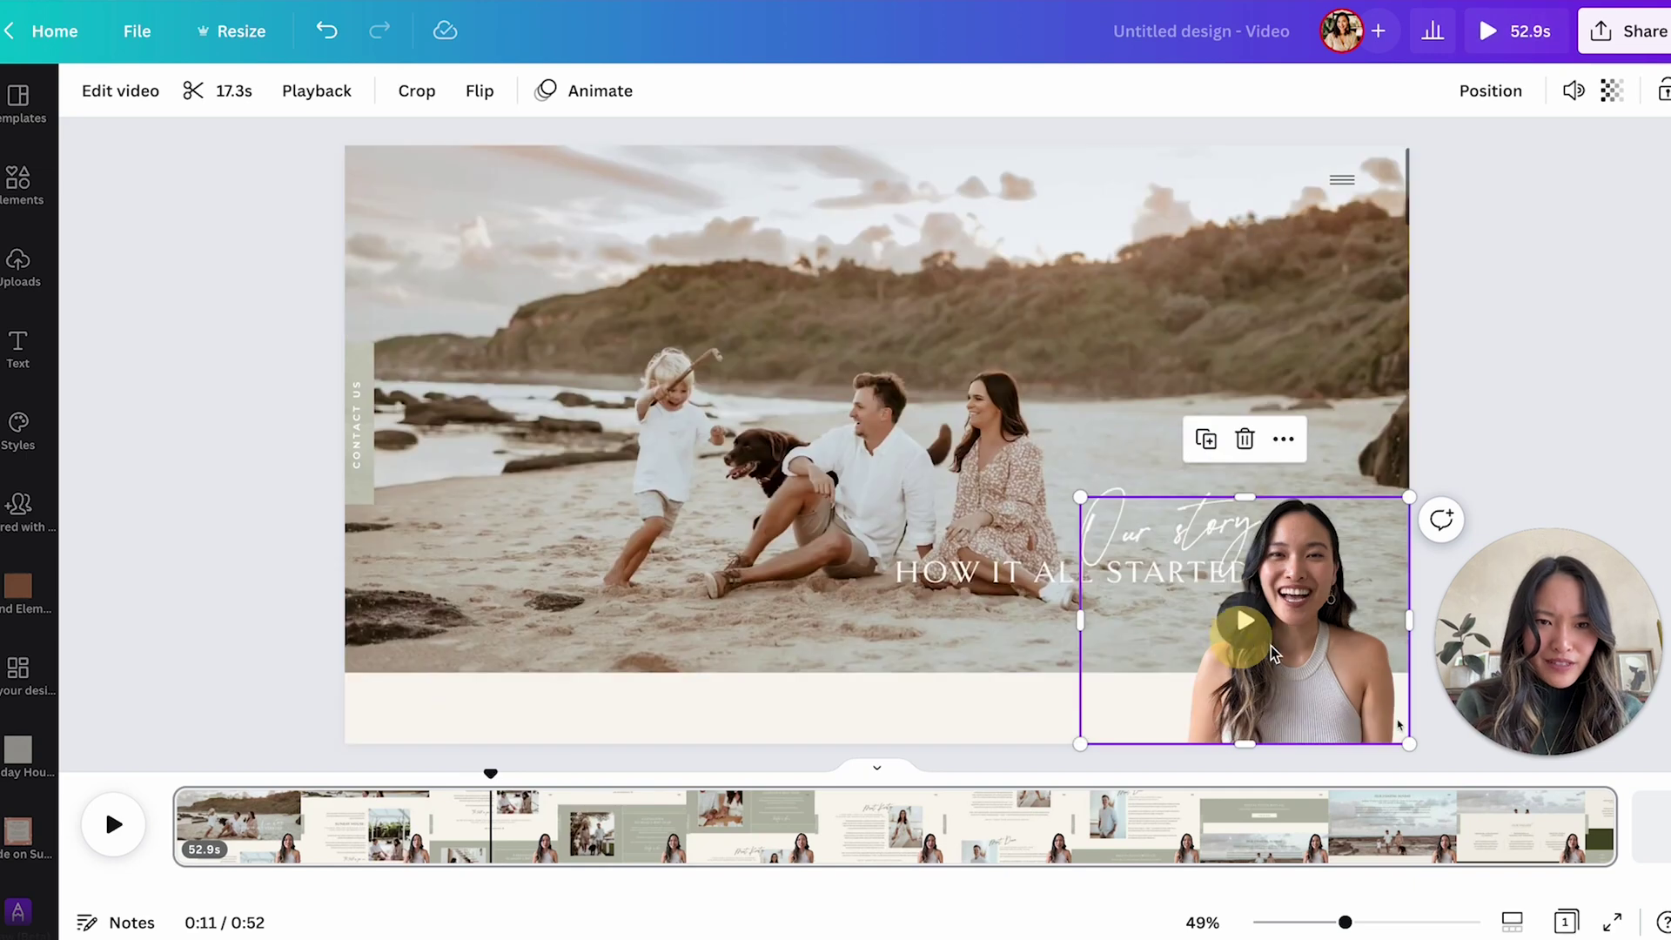
# Step: Crop the empty space from both sides of the talking-head clip and preview the video again
pyautogui.moveTo(1080, 620); pyautogui.dragTo(1179, 618)
pyautogui.moveTo(1409, 620); pyautogui.dragTo(1403, 619)
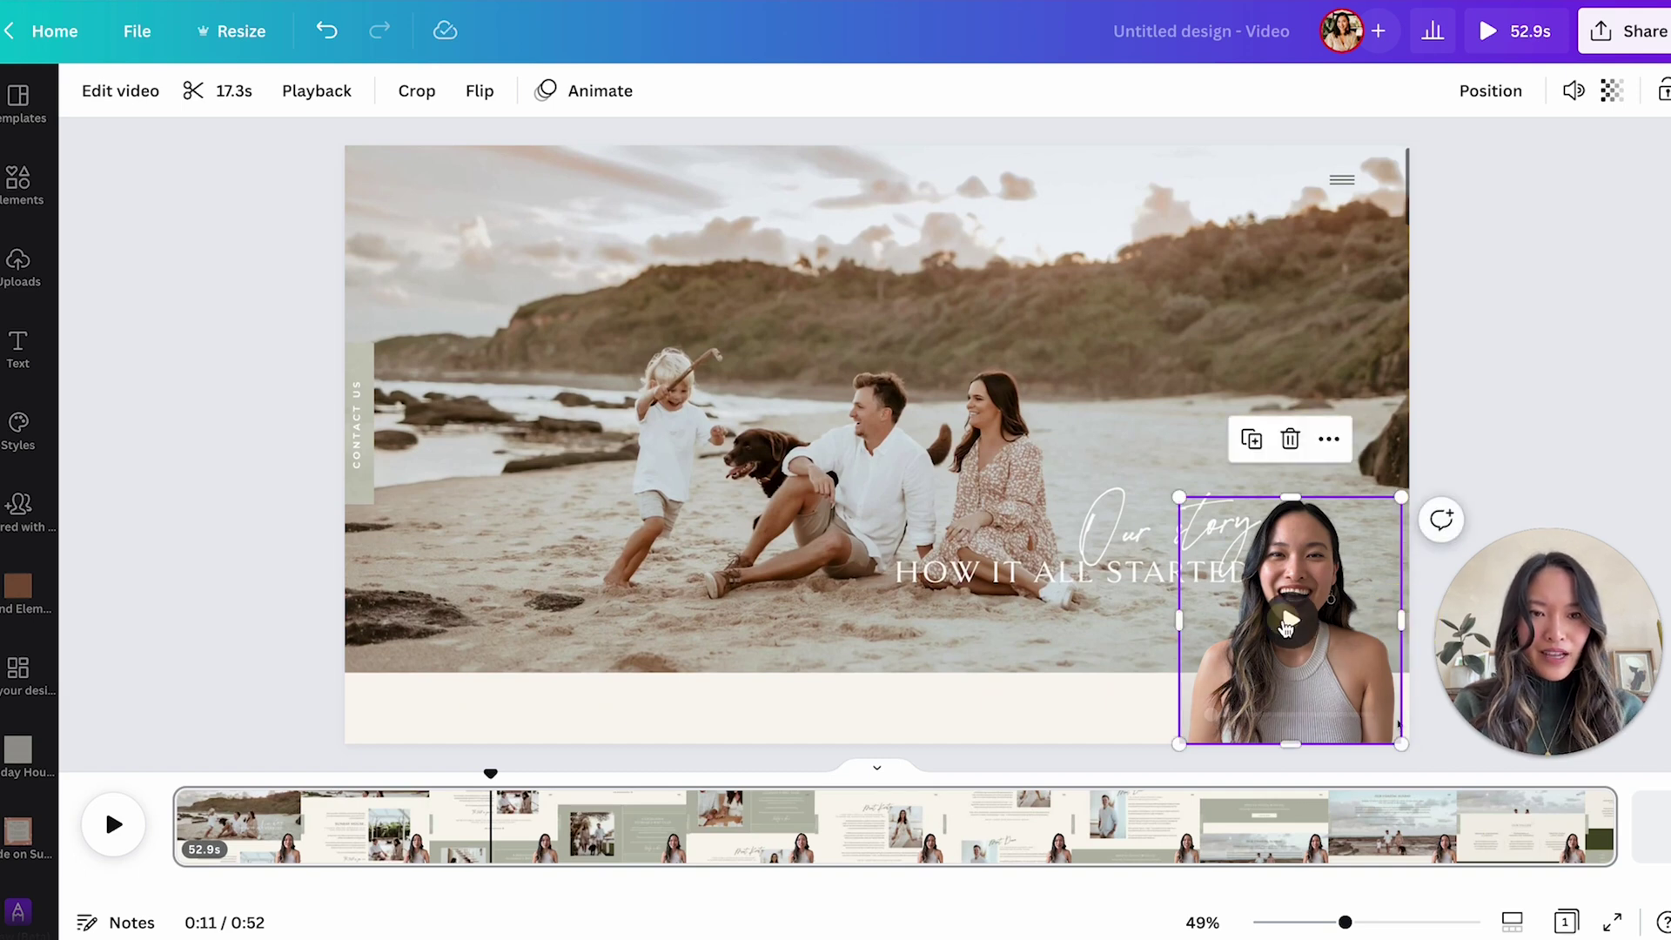
pyautogui.click(1611, 239)
pyautogui.click(112, 824)
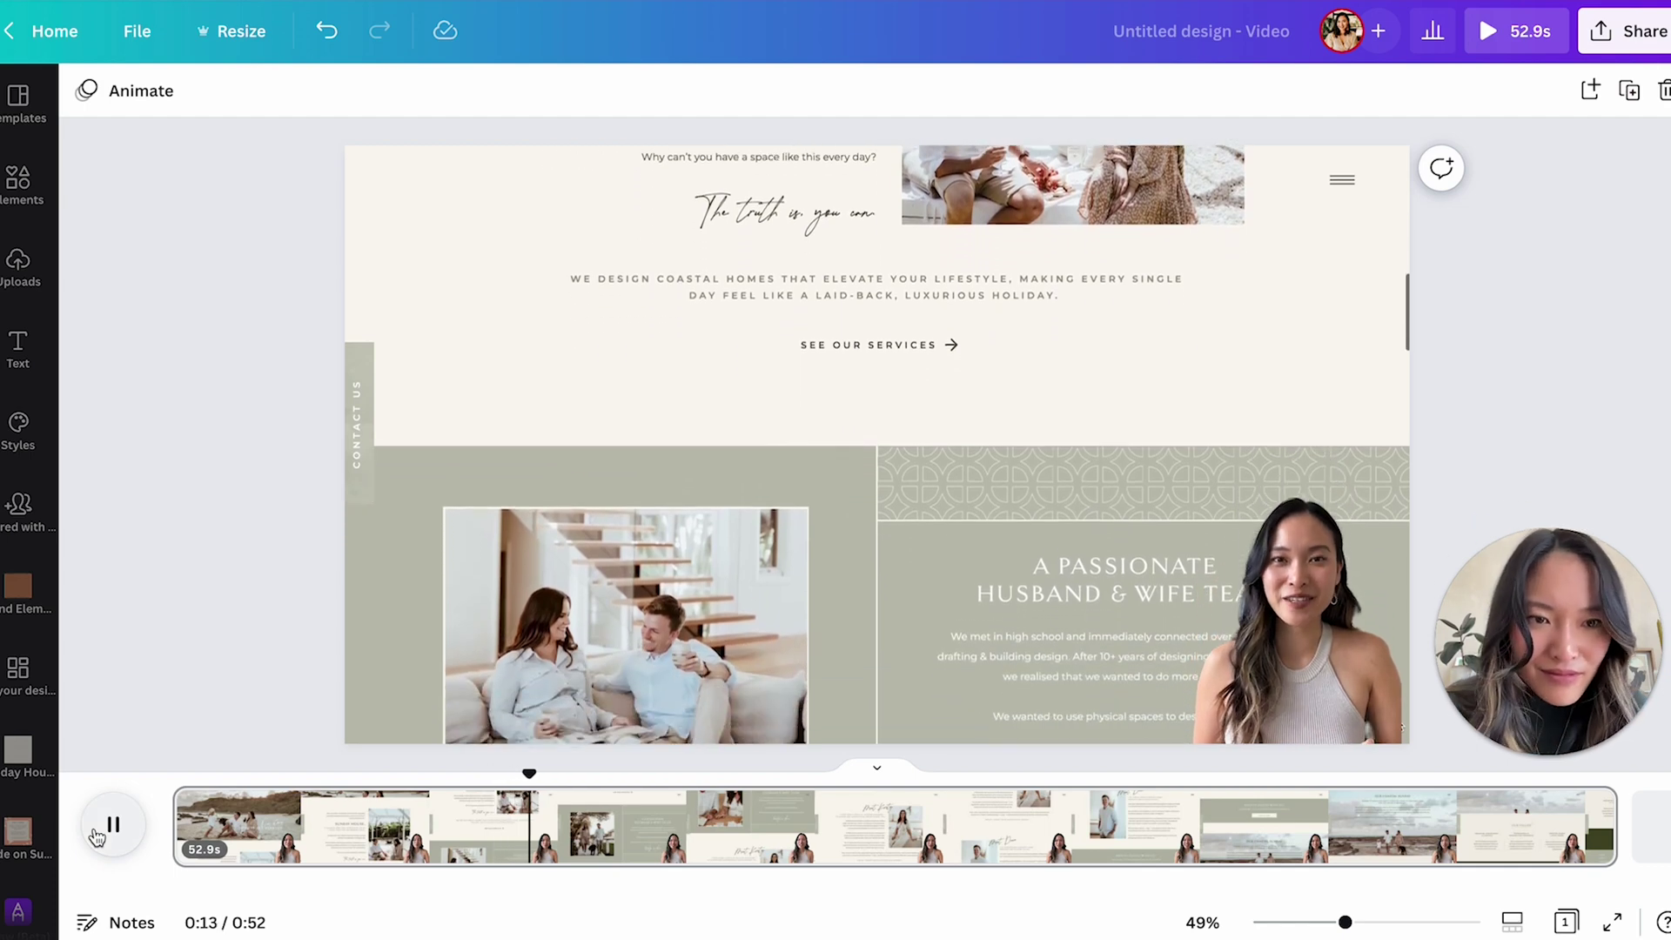
pyautogui.click(111, 824)
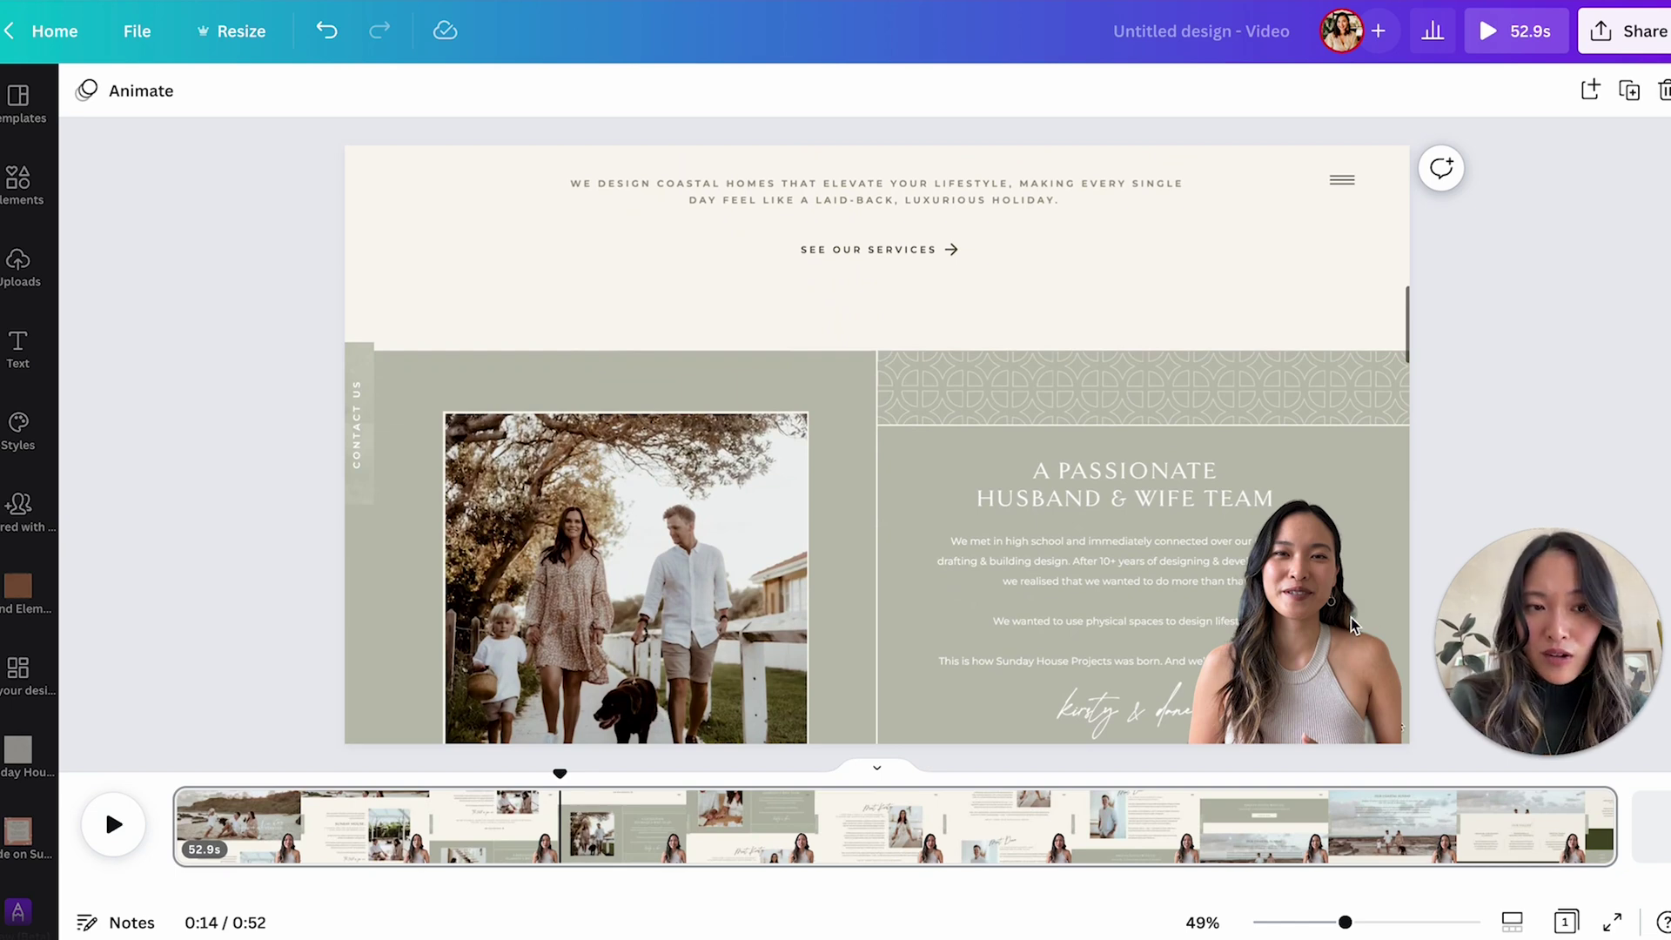
pyautogui.click(1524, 313)
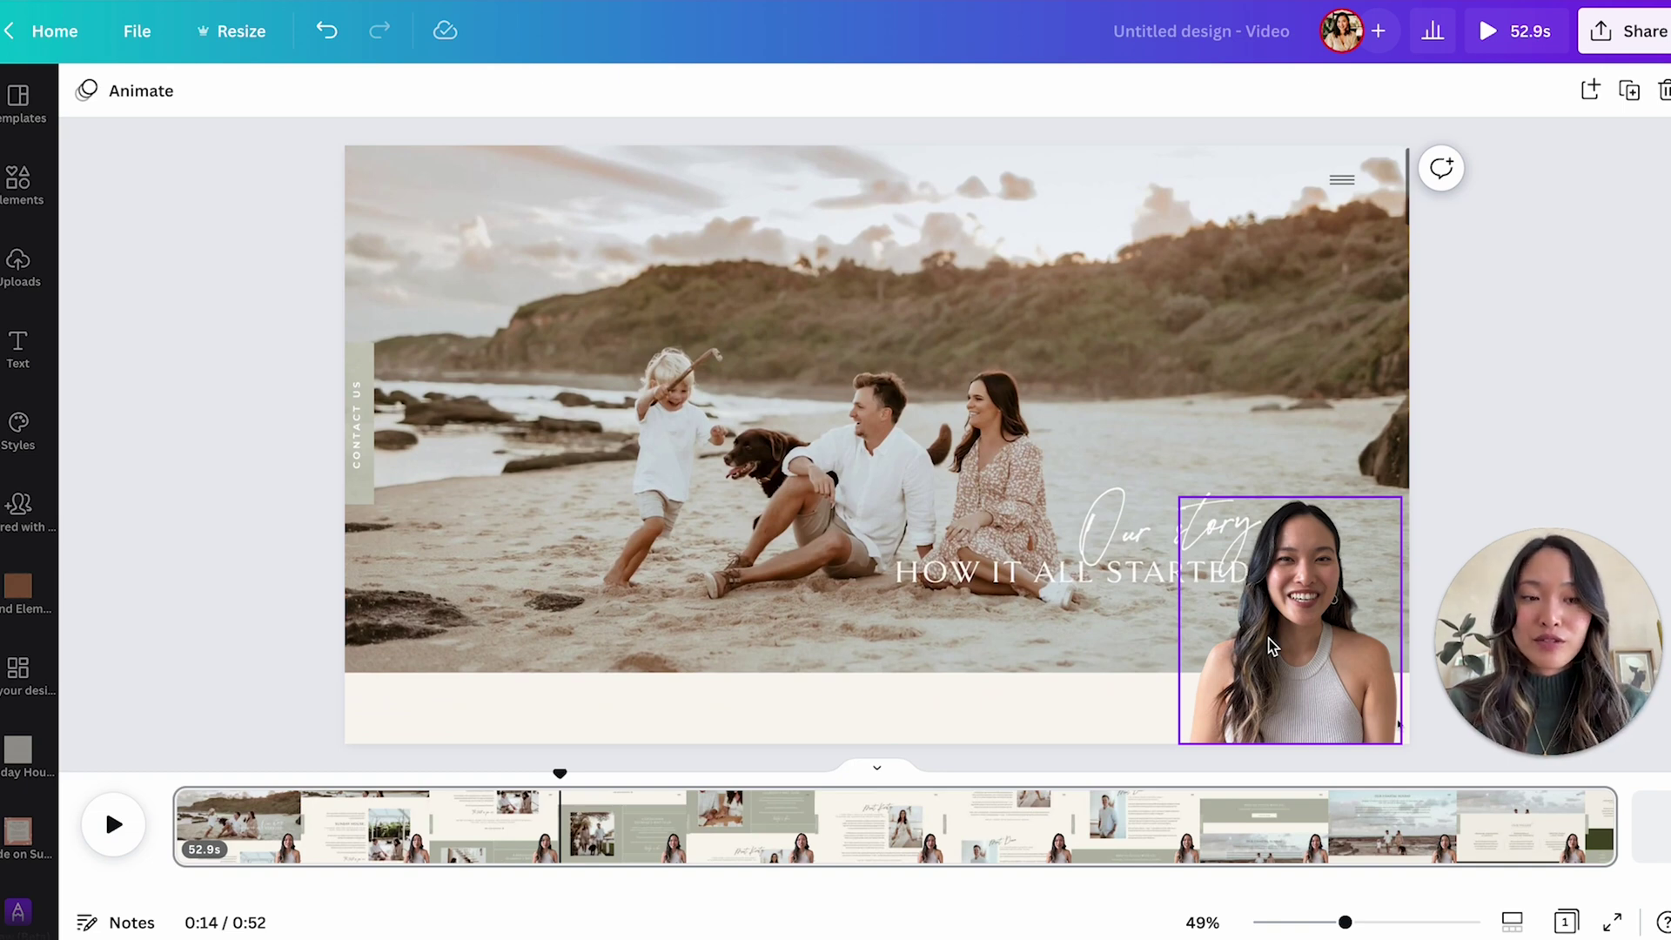
pyautogui.click(1455, 478)
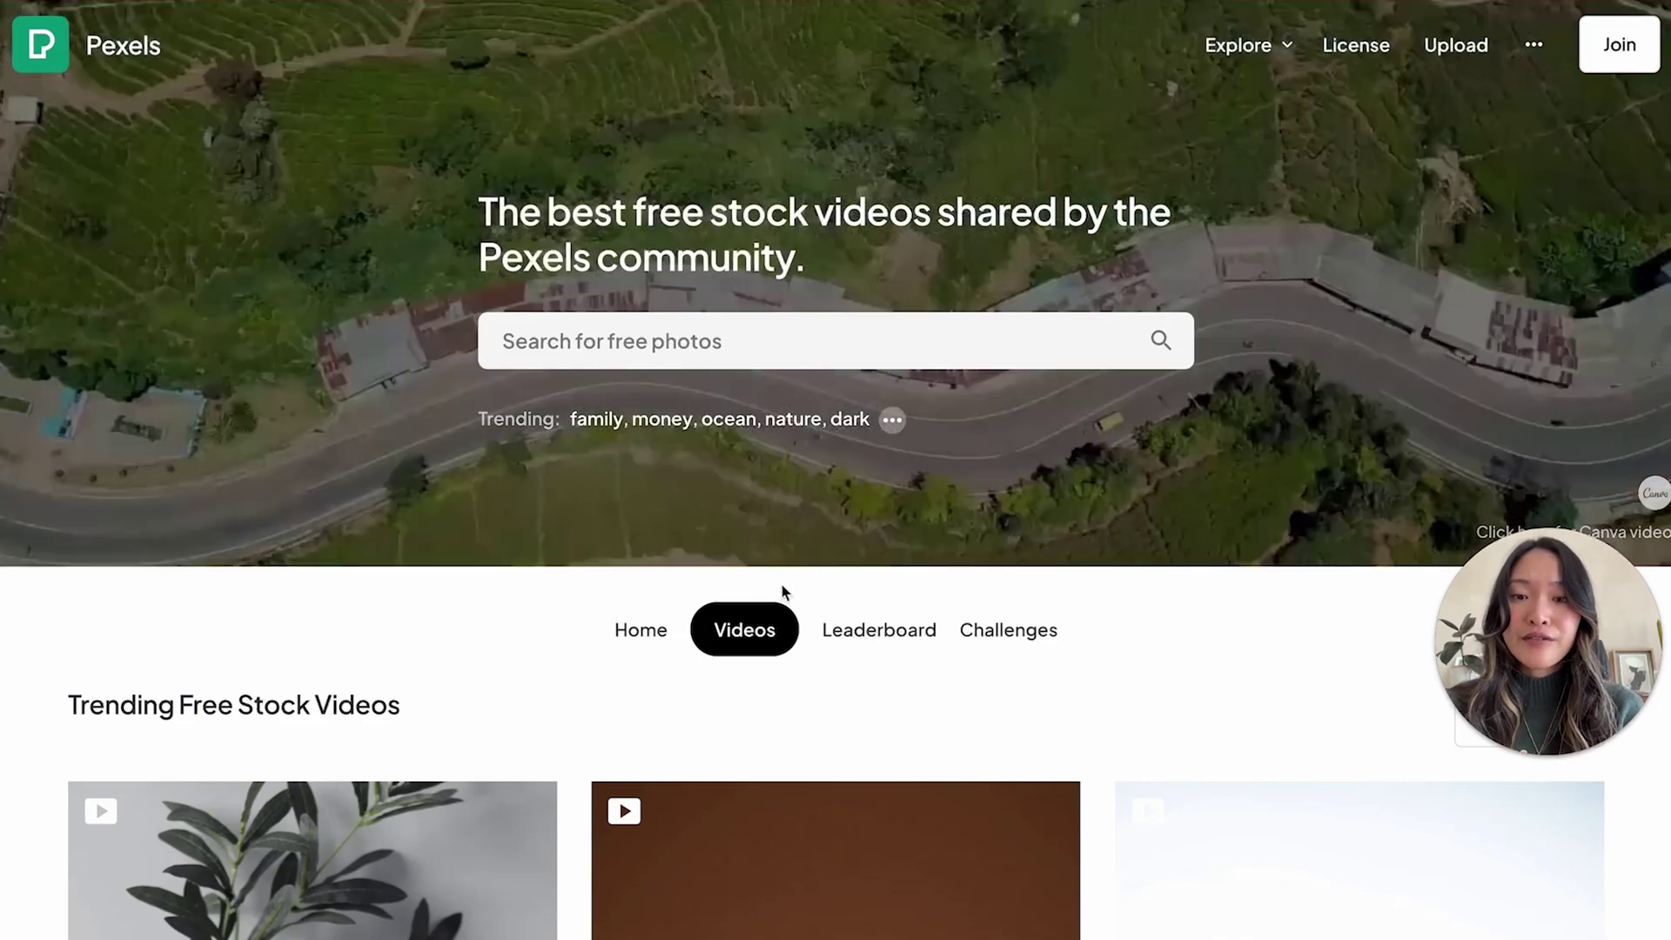
# Step: Switch to the Pexels website and browse its trending free stock videos for clips with a clear subject on a plain background
pyautogui.scroll(-1, 697, 639)
pyautogui.scroll(-3, 697, 639)
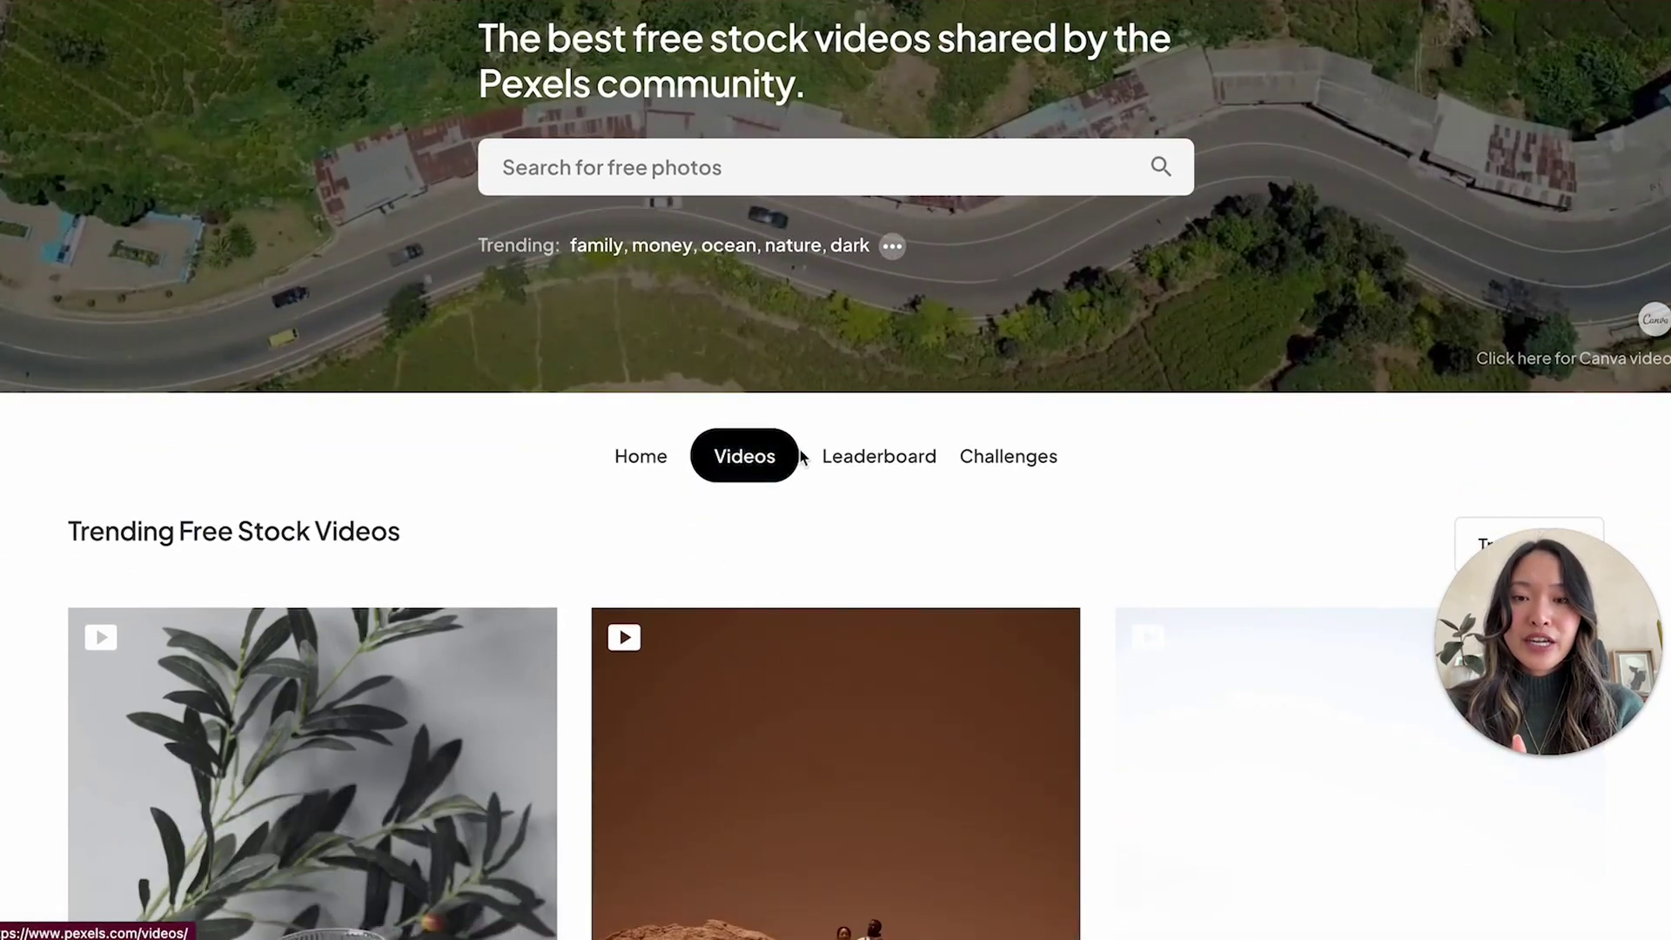
pyautogui.click(762, 463)
pyautogui.scroll(-9, 887, 635)
pyautogui.scroll(-16, 889, 635)
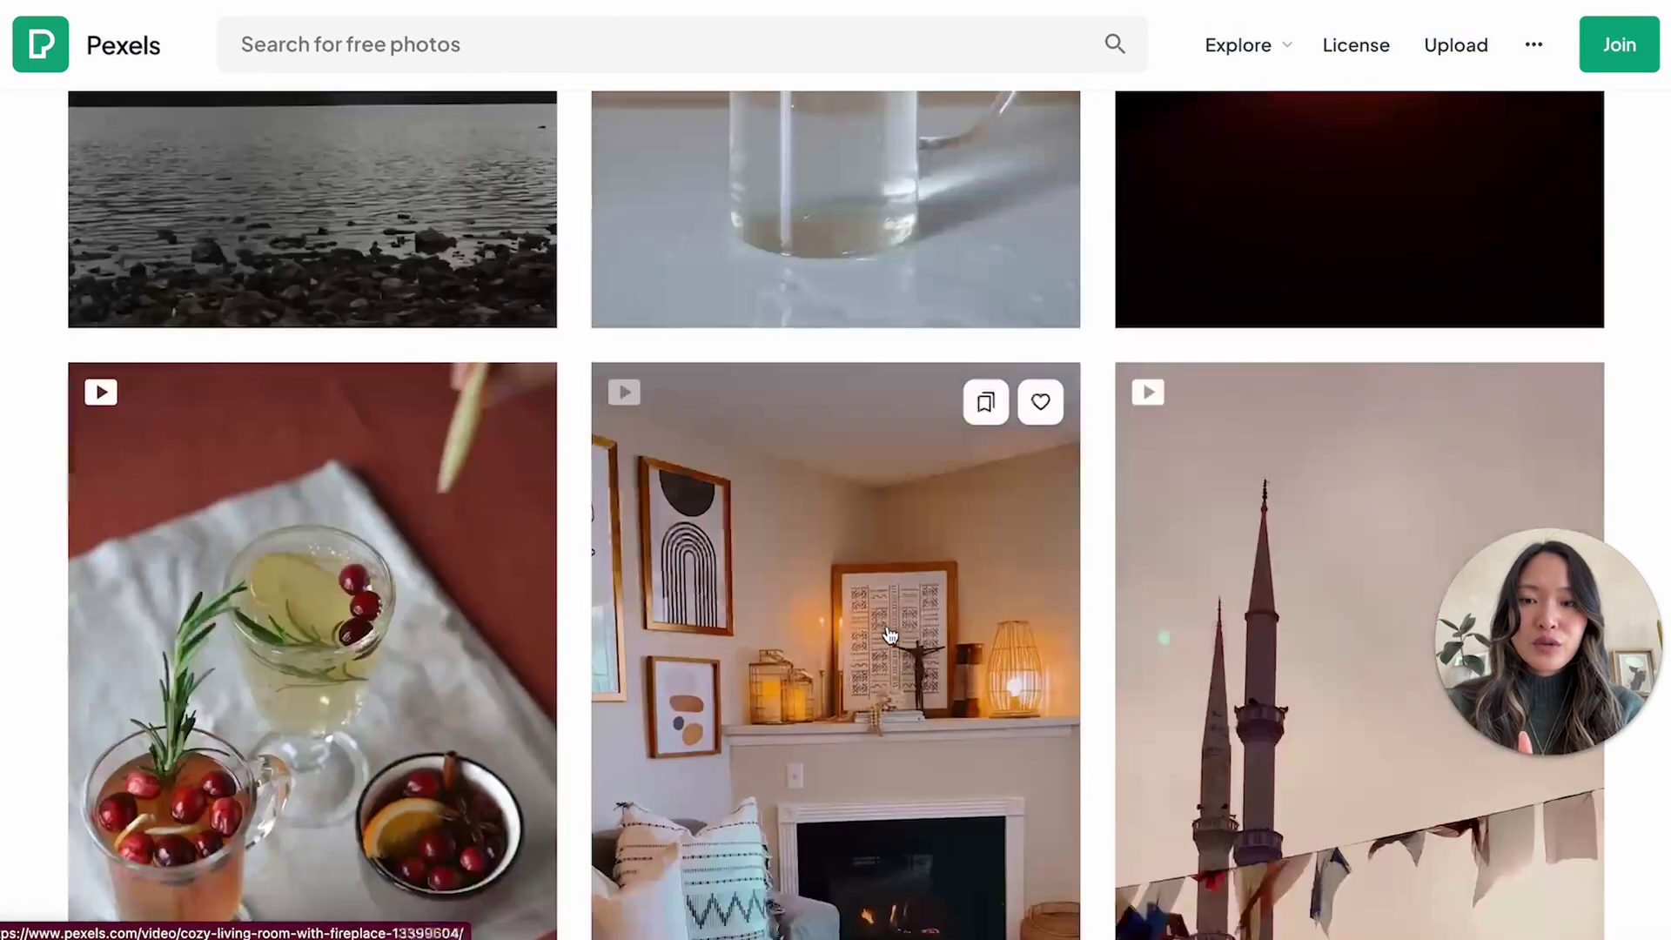
pyautogui.scroll(-11, 887, 633)
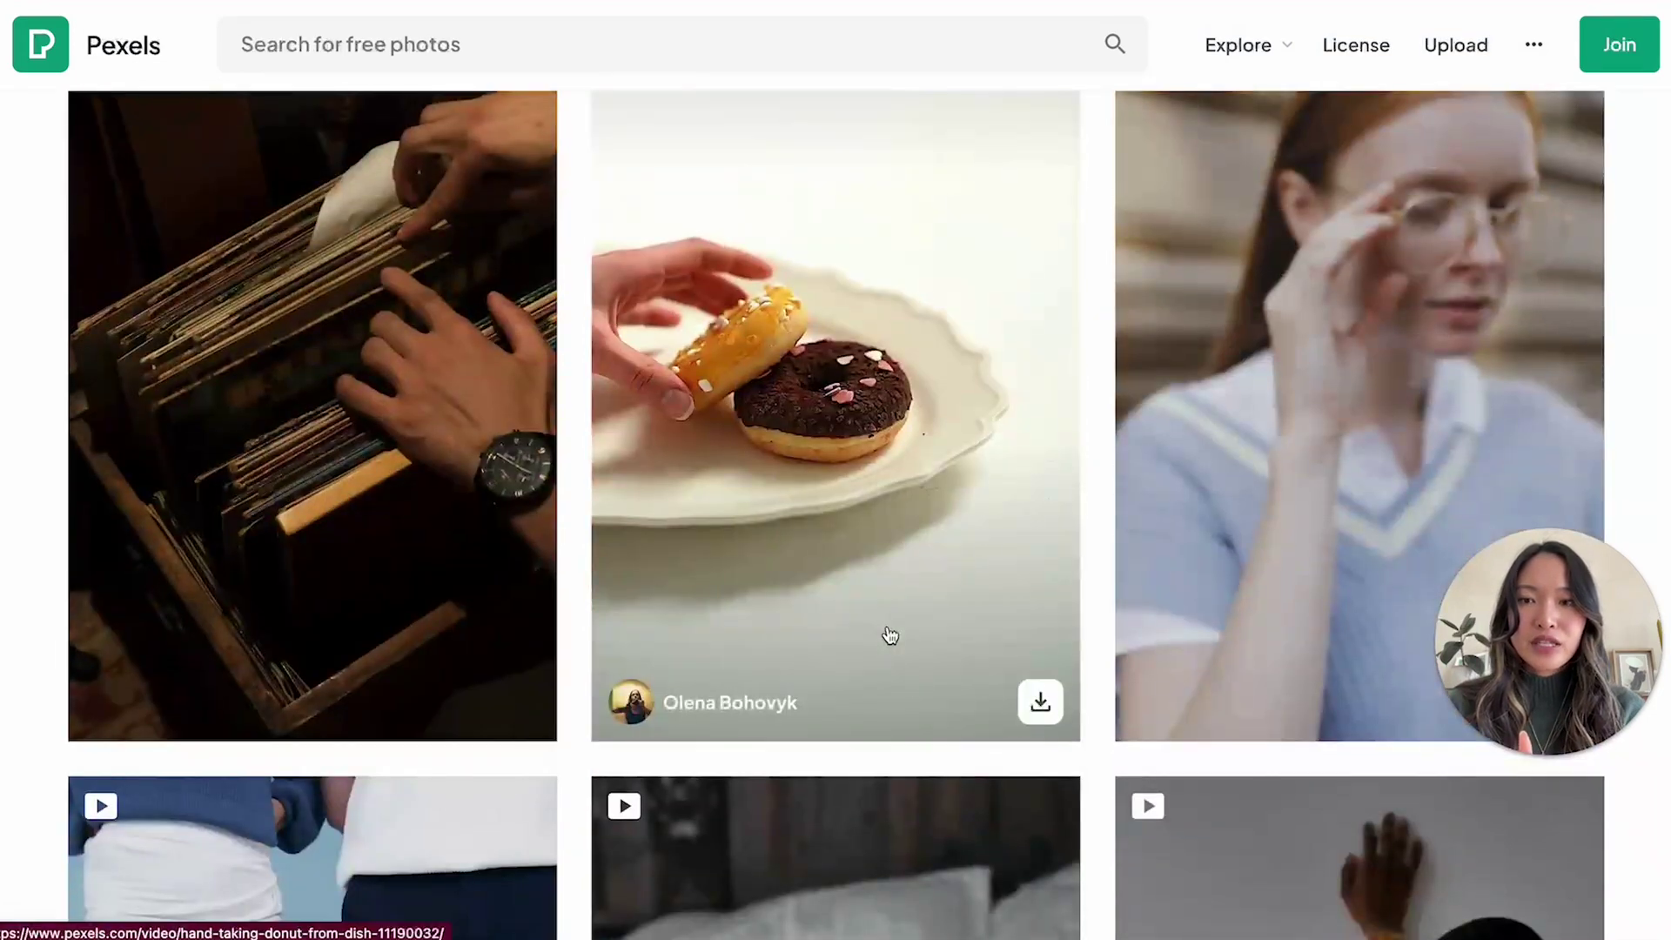
pyautogui.scroll(-18, 890, 636)
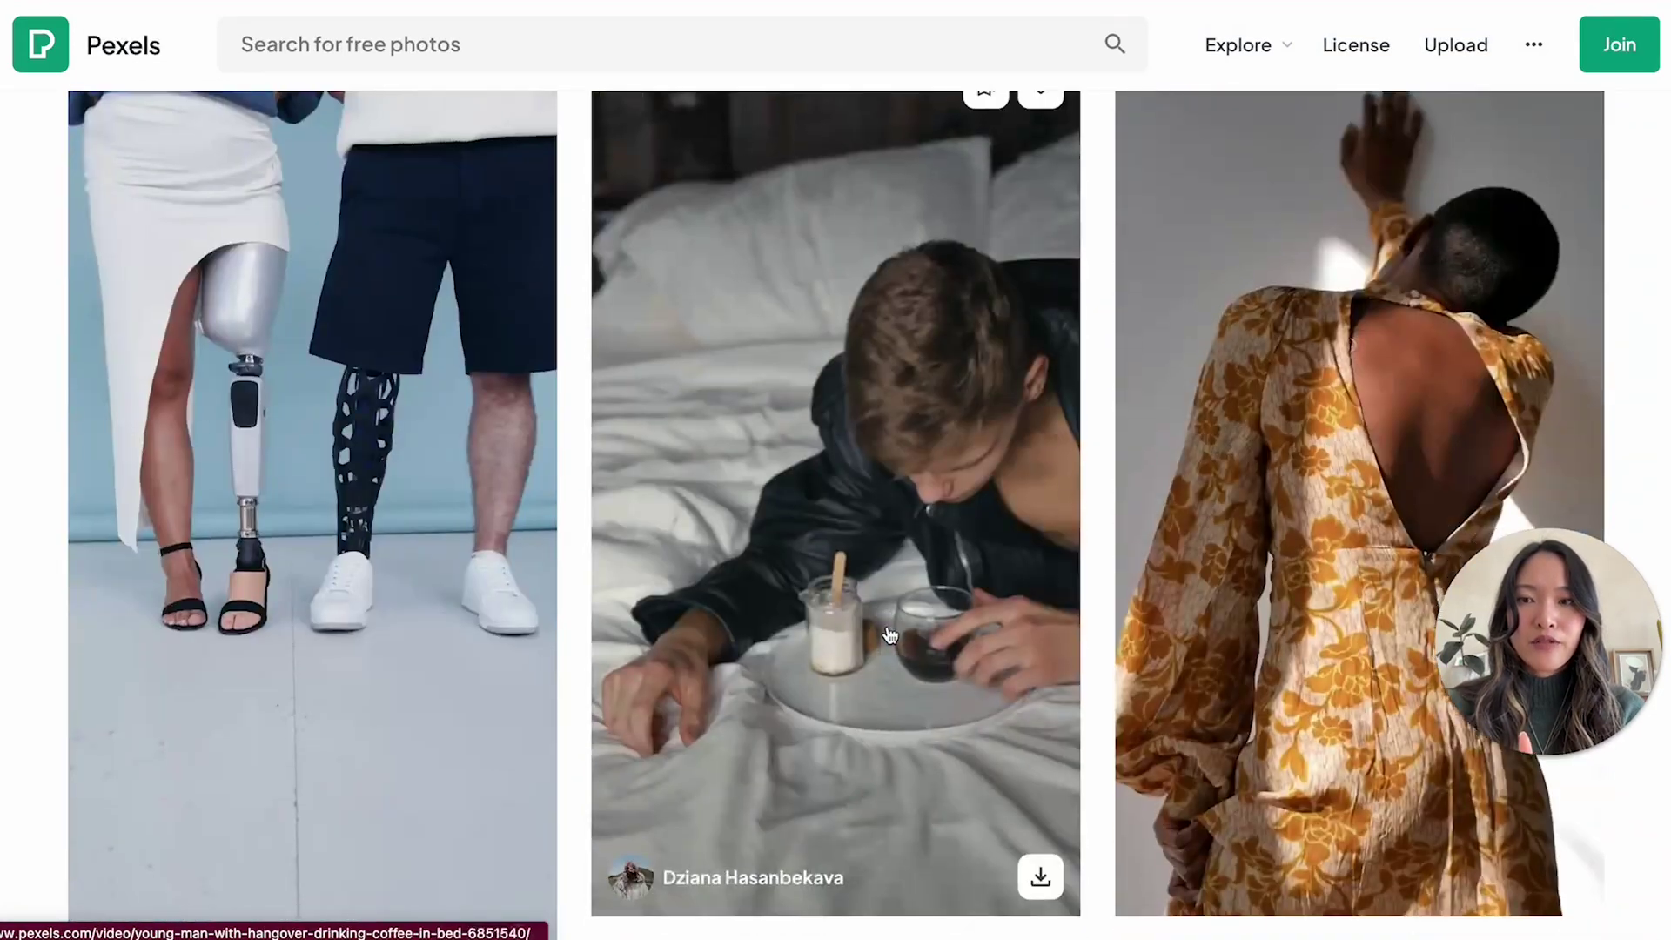
pyautogui.scroll(-20, 890, 635)
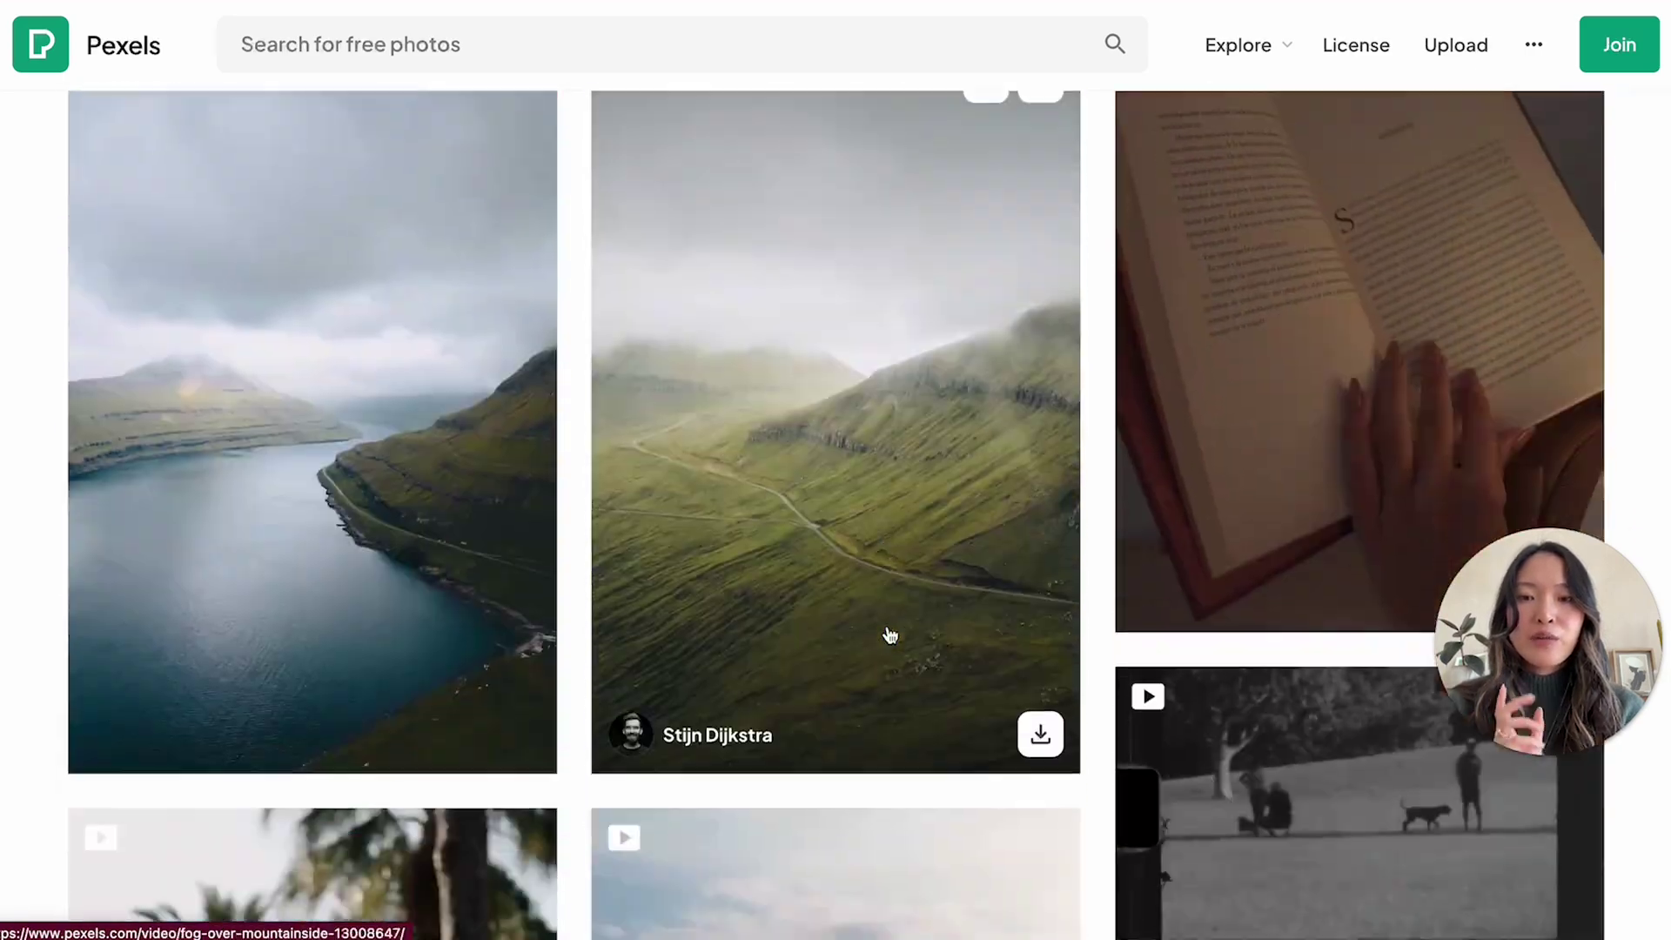
pyautogui.scroll(-5, 889, 636)
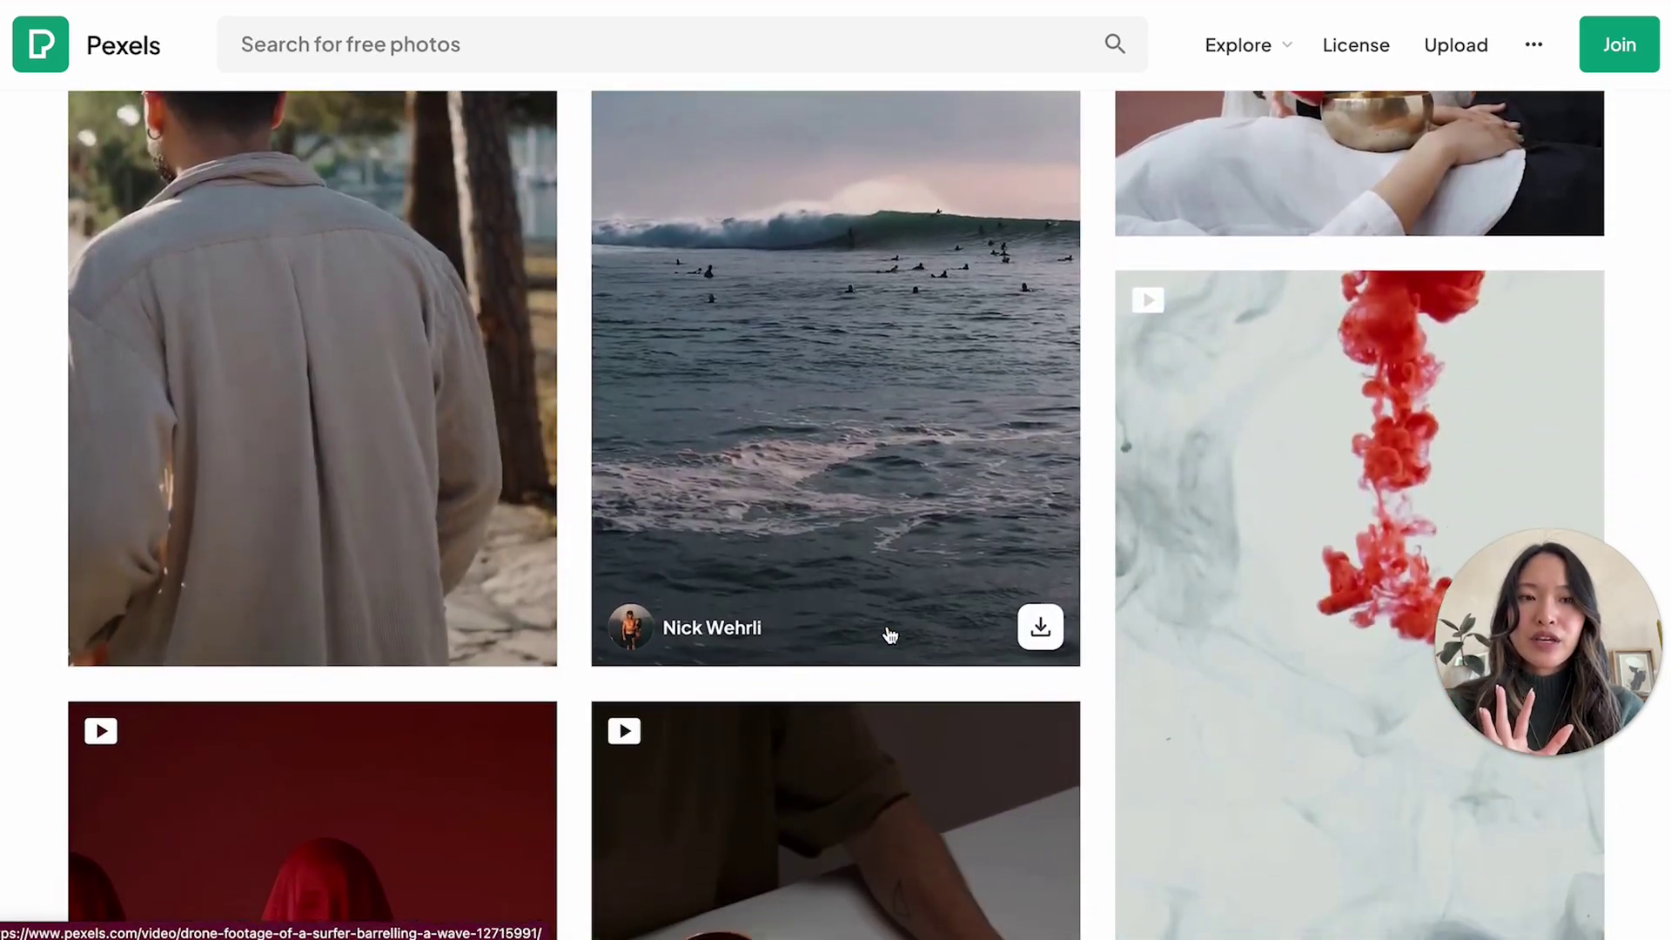
pyautogui.scroll(-7, 889, 635)
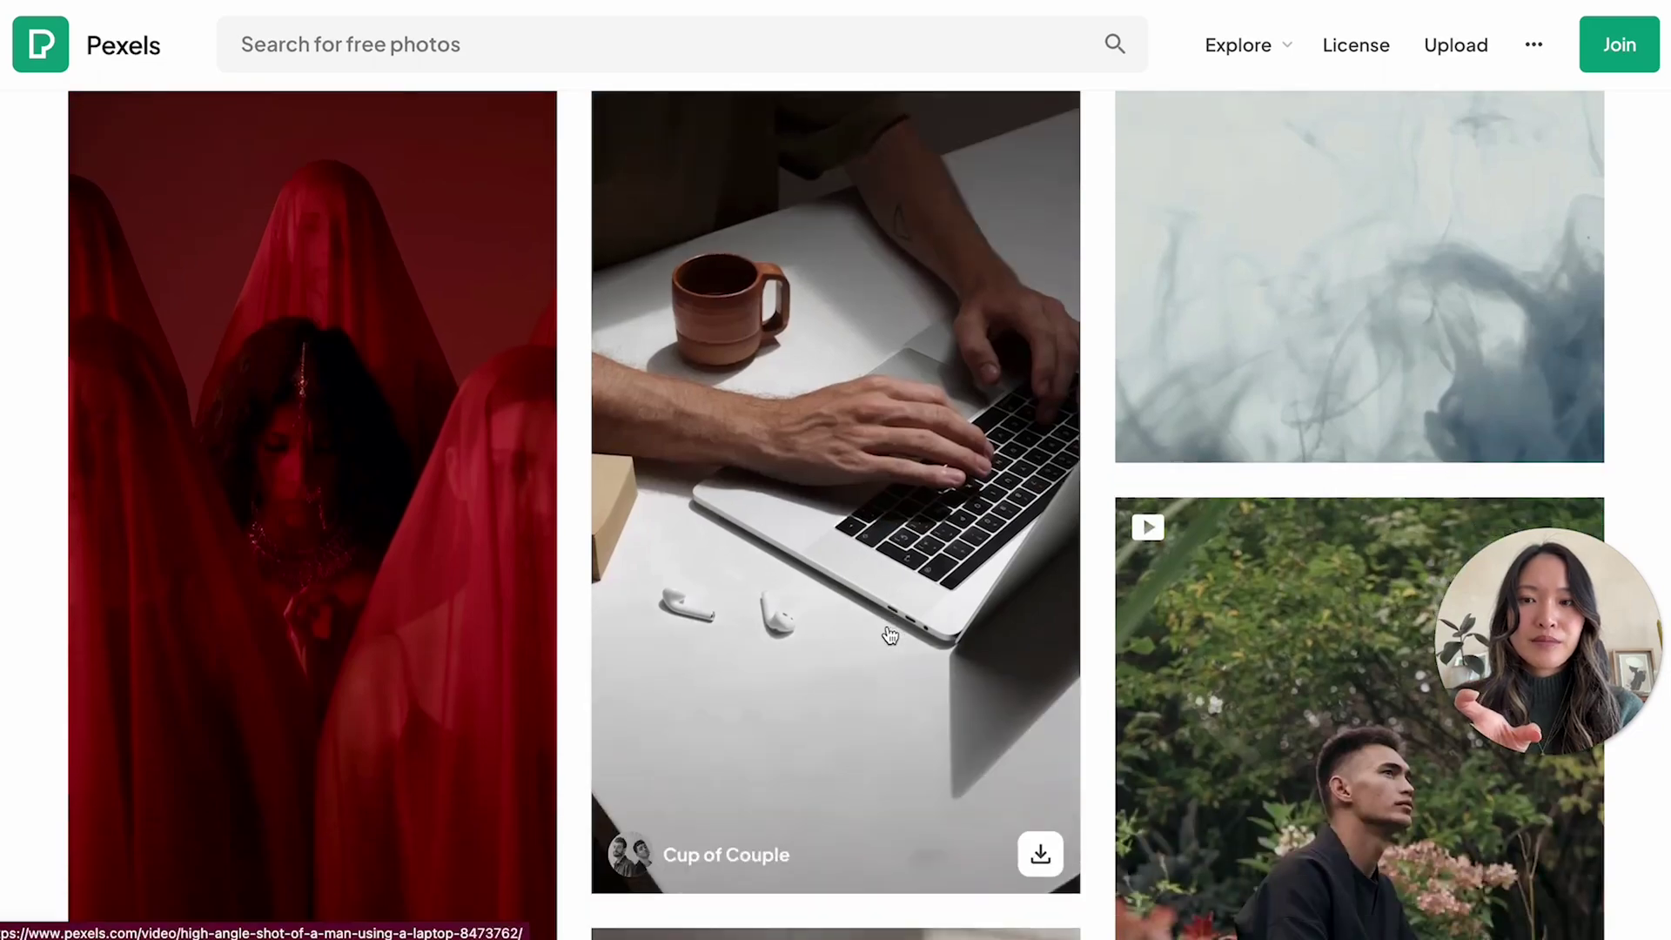
pyautogui.scroll(-7, 889, 635)
pyautogui.scroll(-16, 889, 636)
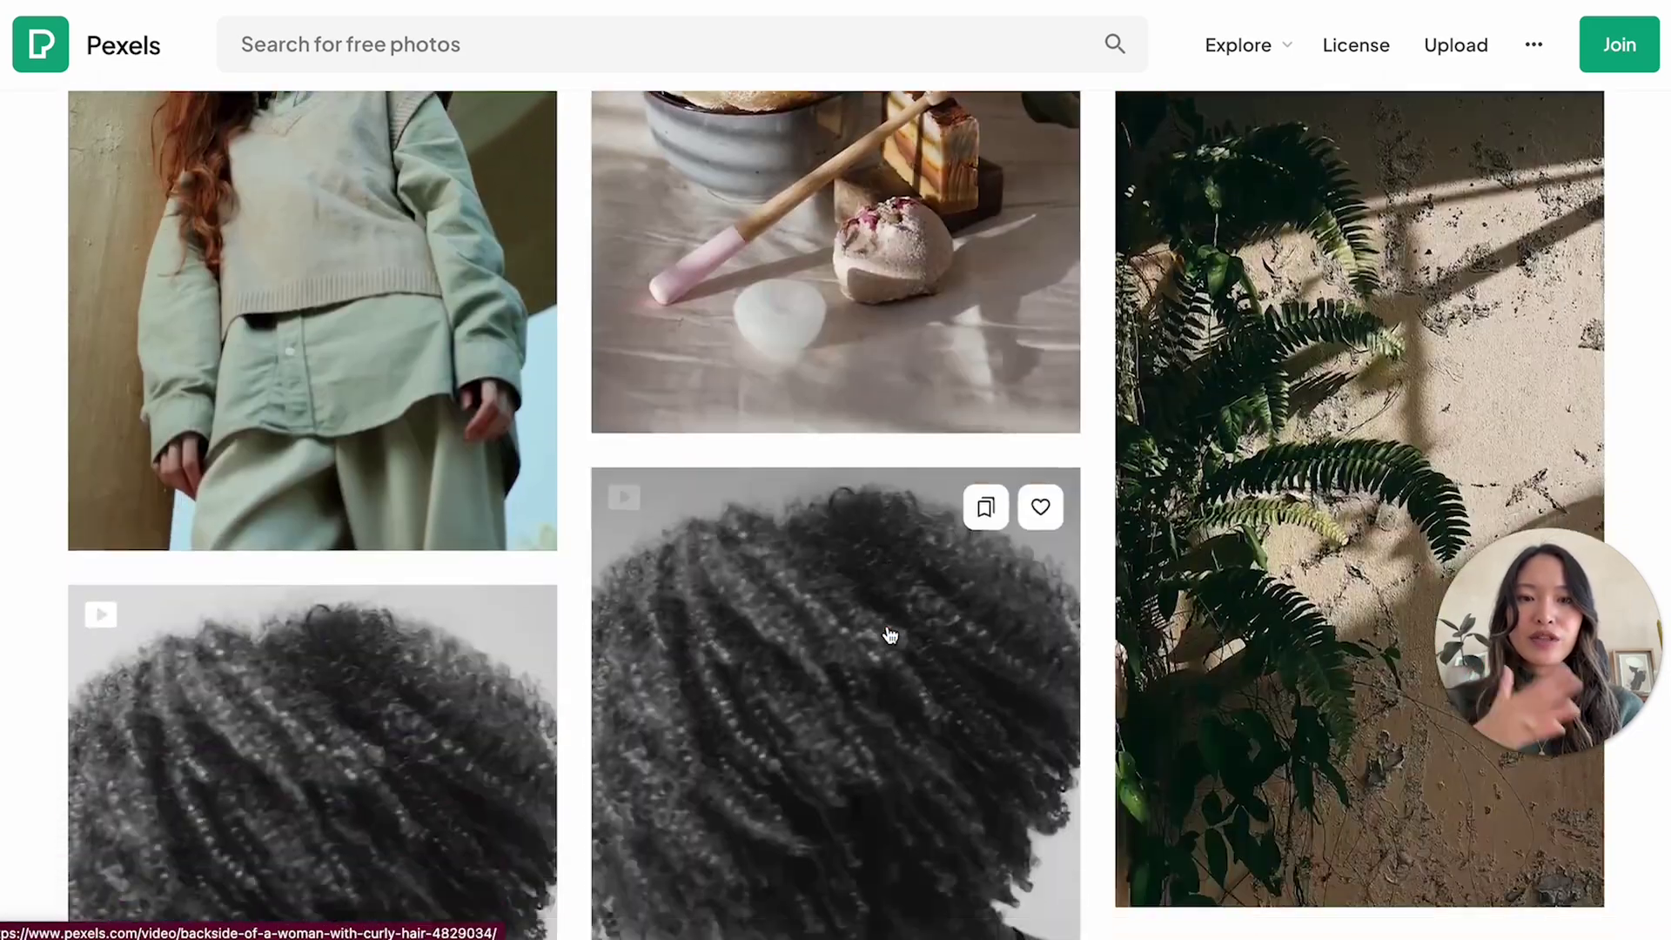
pyautogui.scroll(-17, 889, 635)
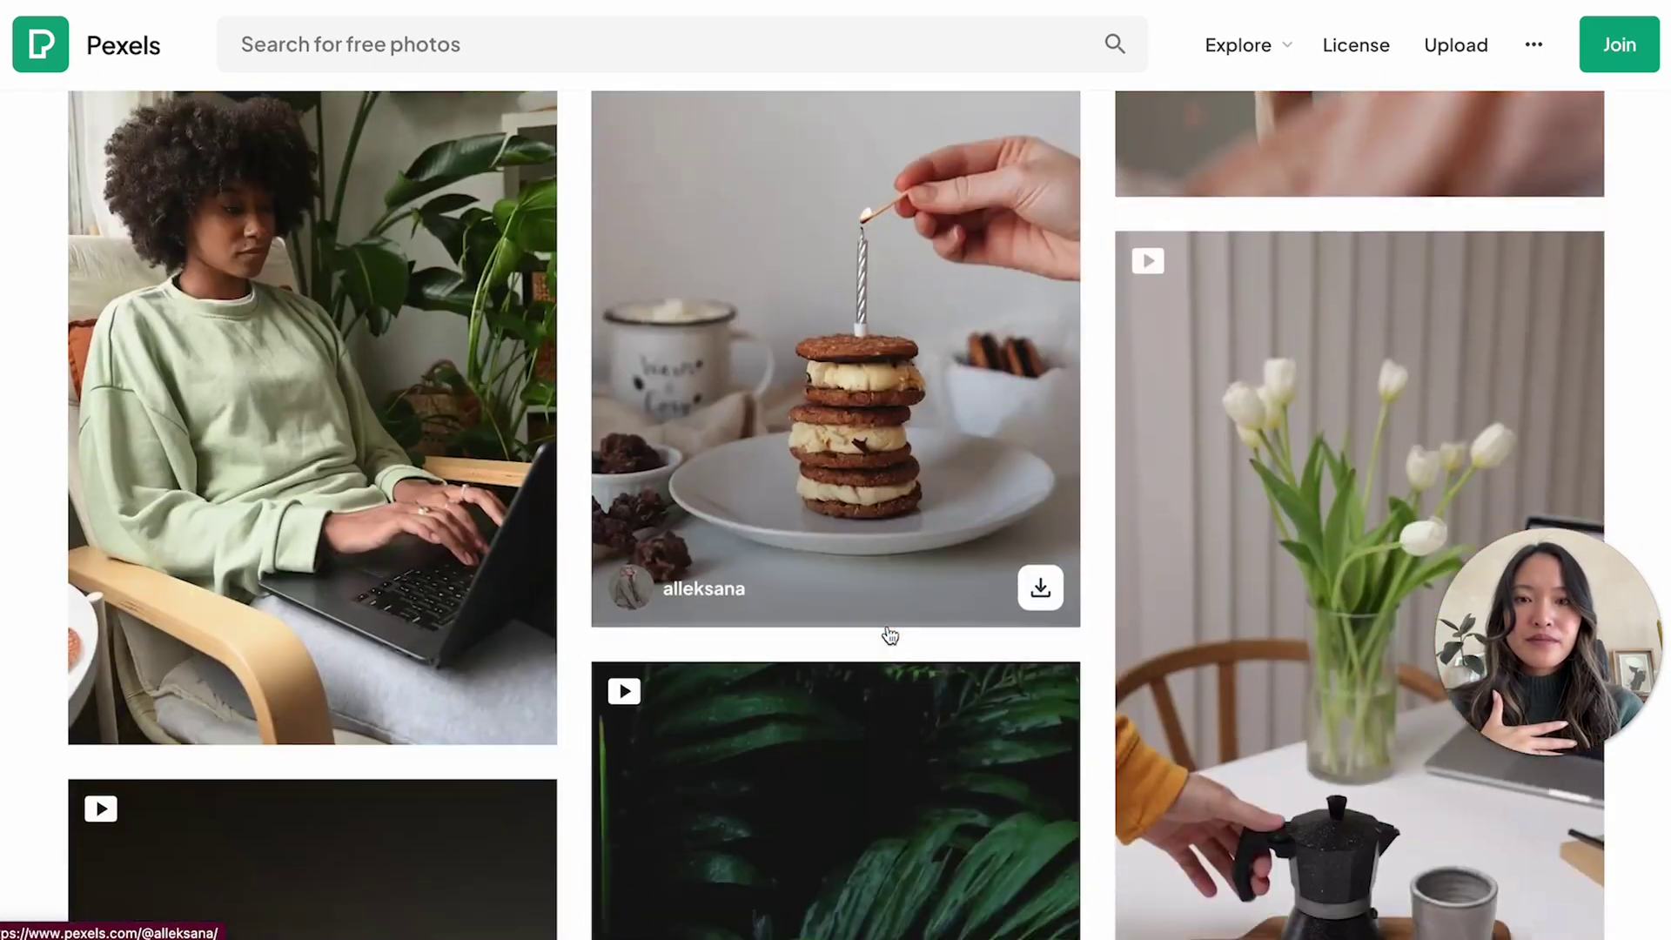
pyautogui.scroll(-18, 889, 635)
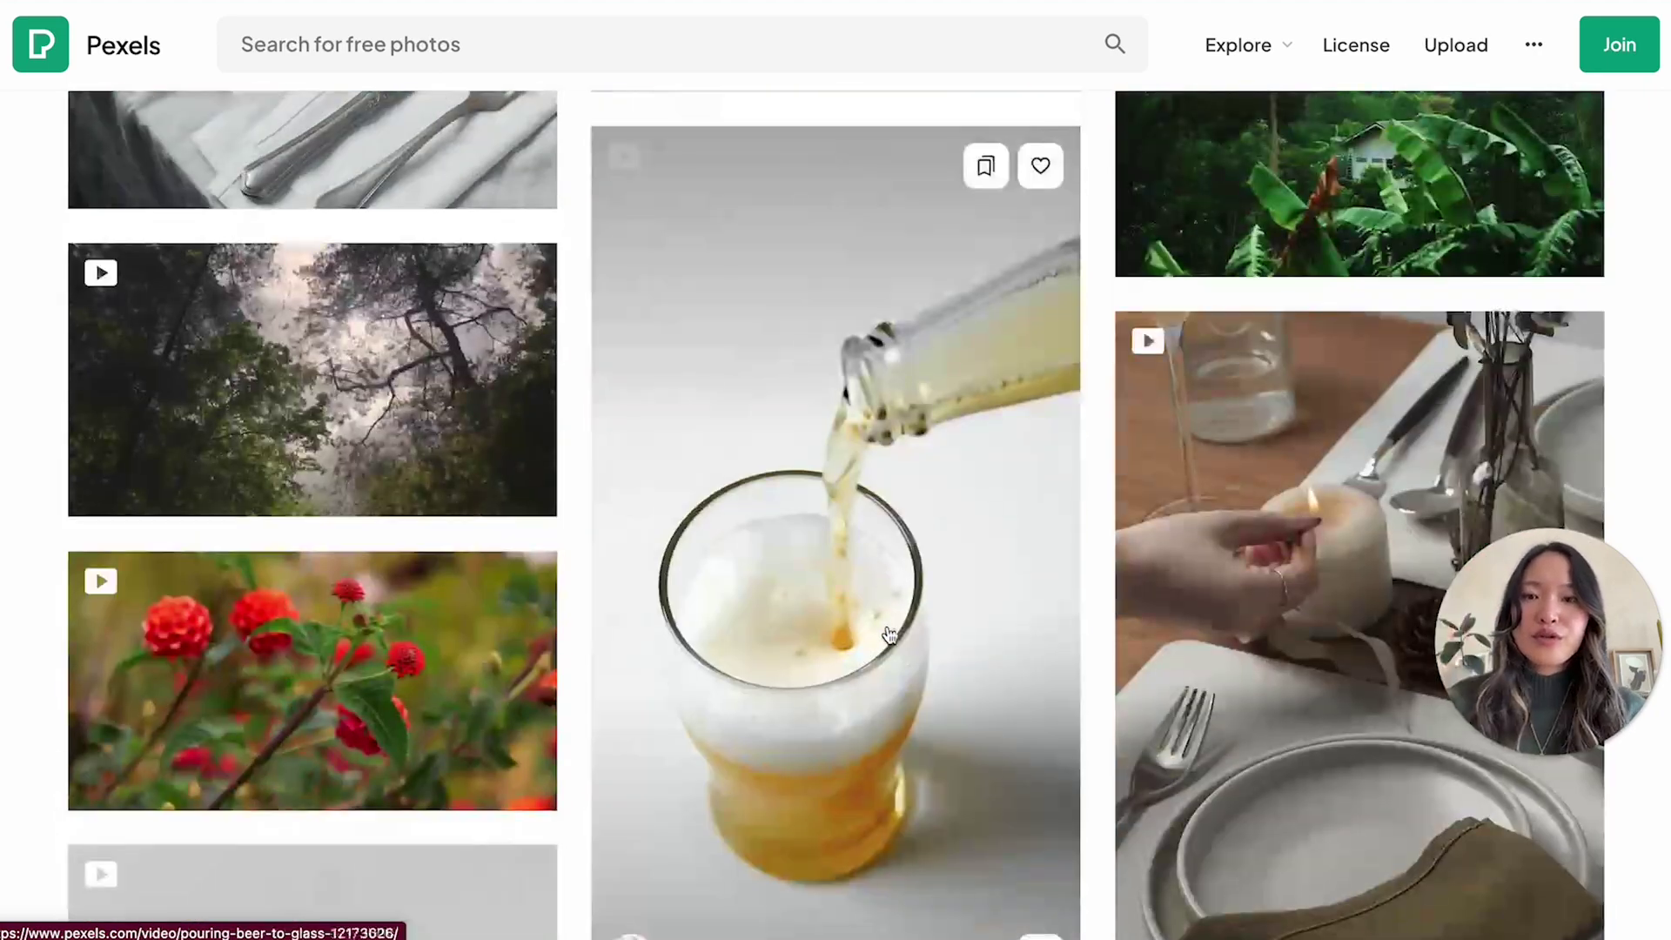
pyautogui.scroll(-5, 890, 635)
pyautogui.scroll(3, 940, 574)
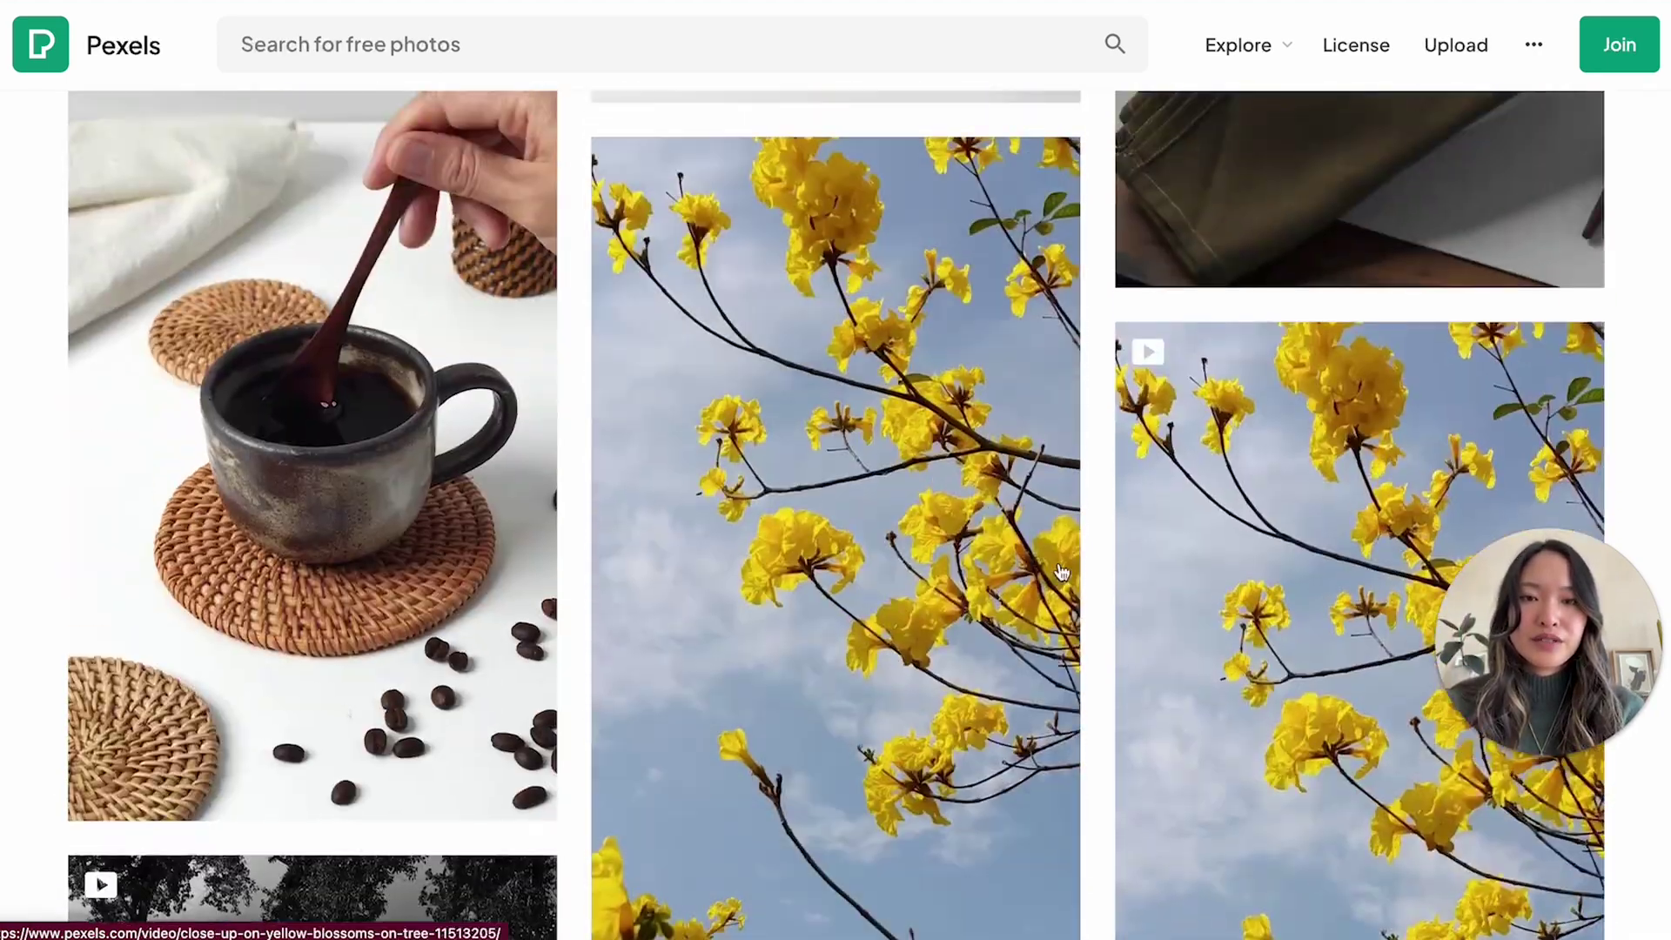
pyautogui.scroll(-1, 958, 575)
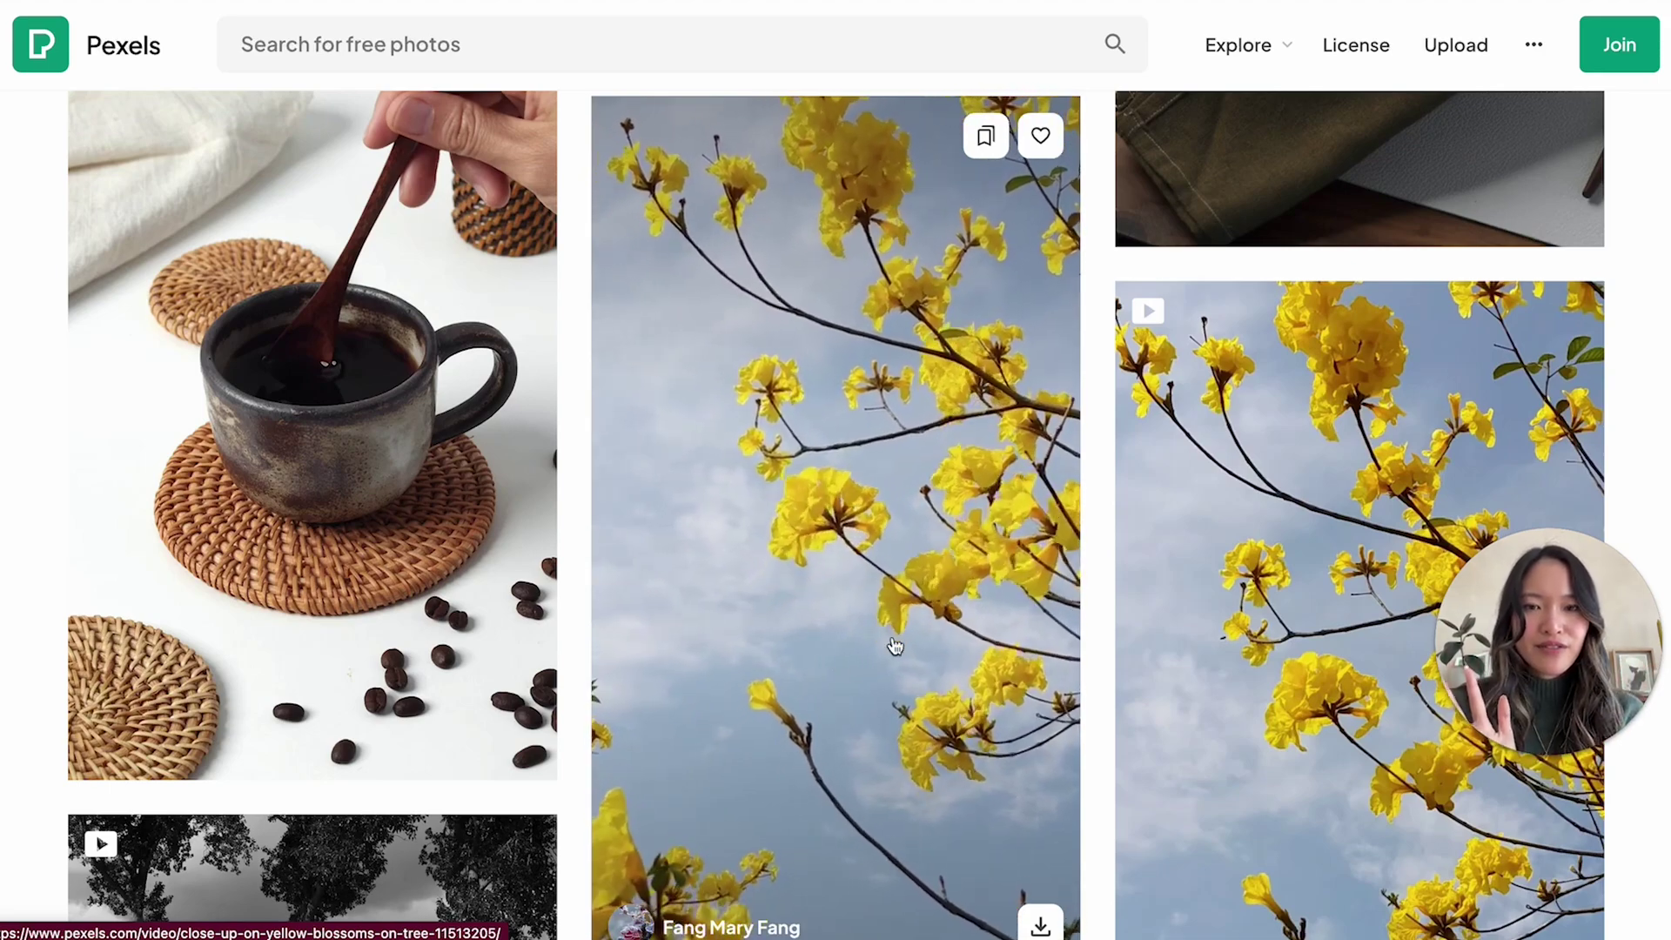
pyautogui.scroll(-12, 894, 645)
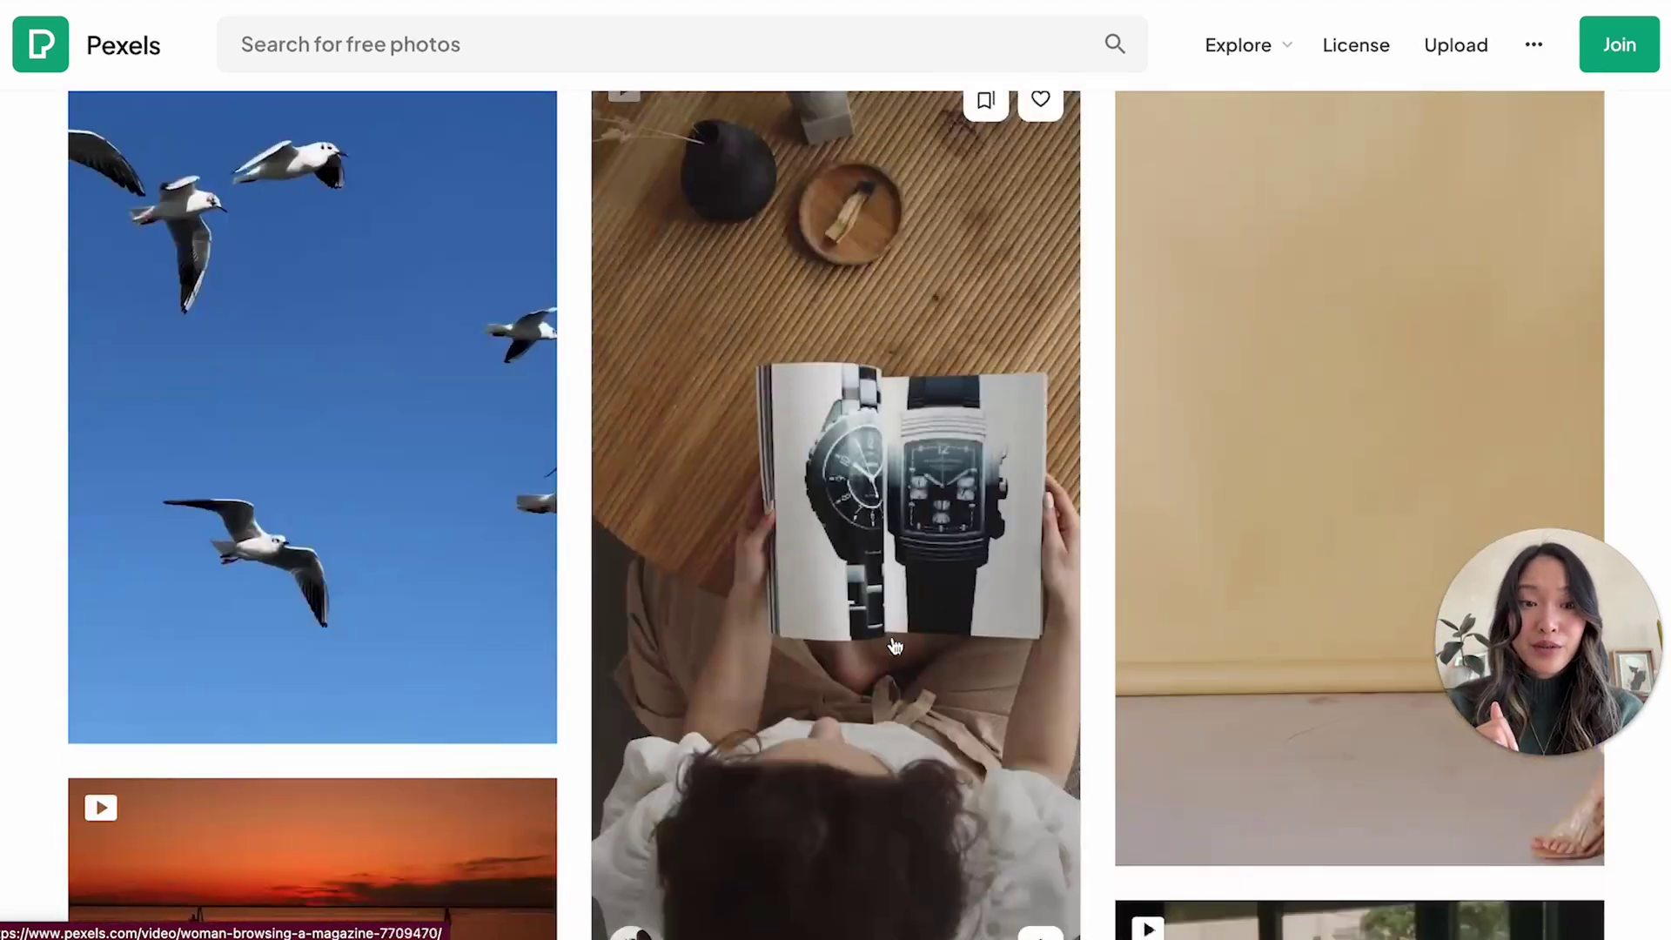
pyautogui.scroll(-20, 894, 645)
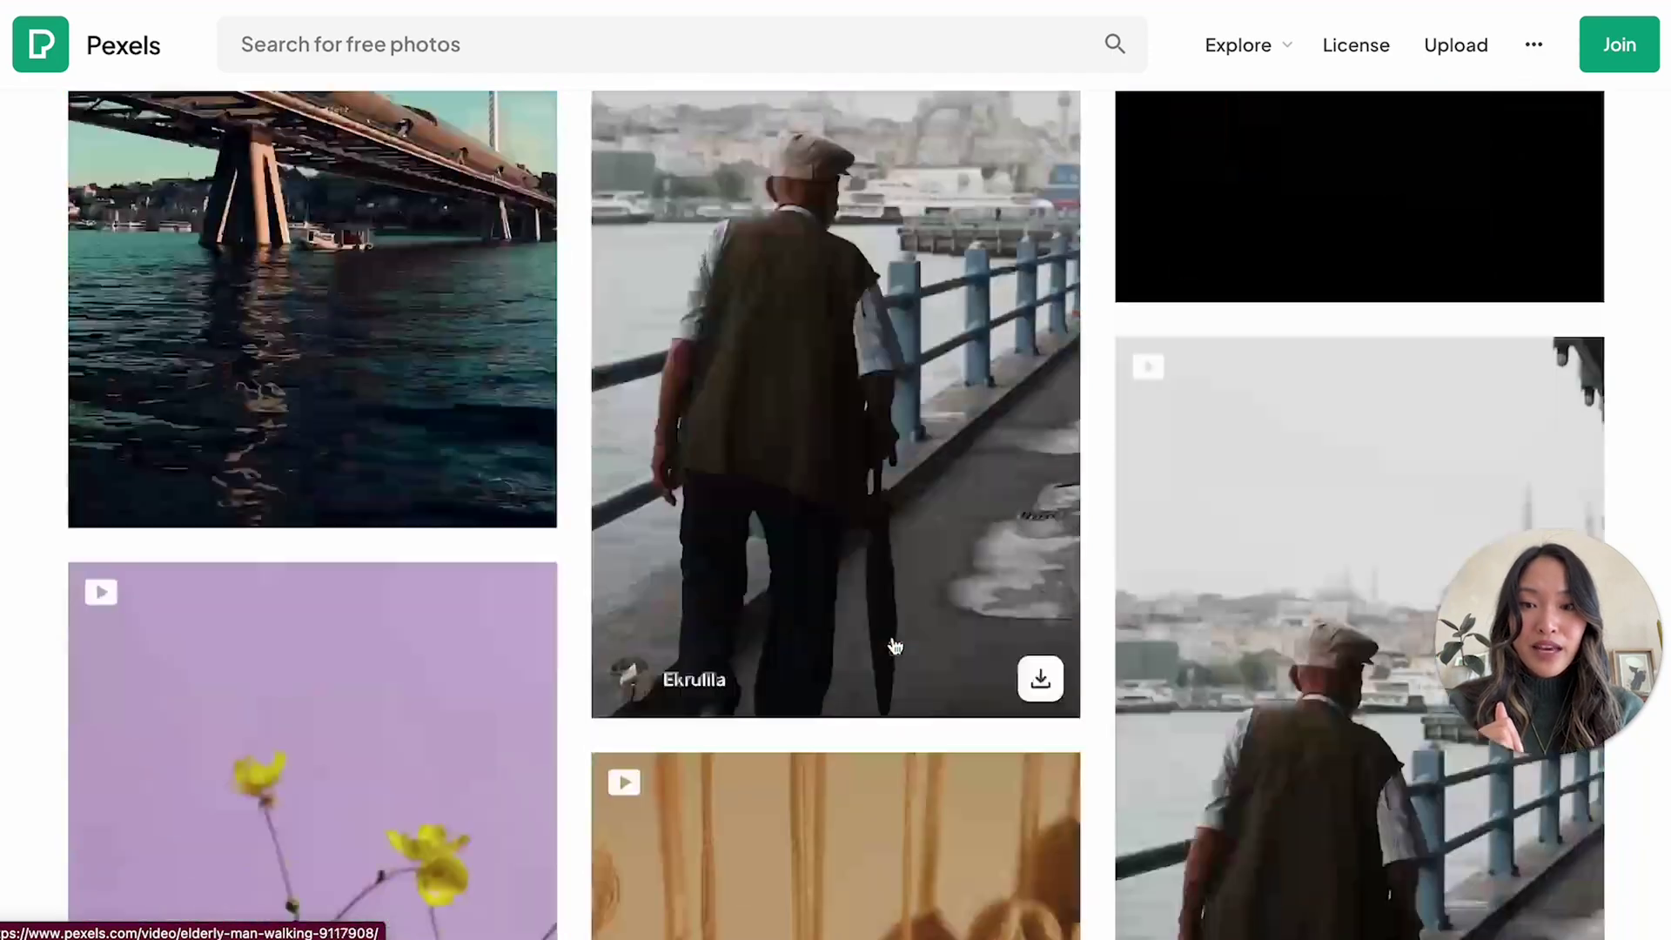
pyautogui.scroll(-20, 894, 646)
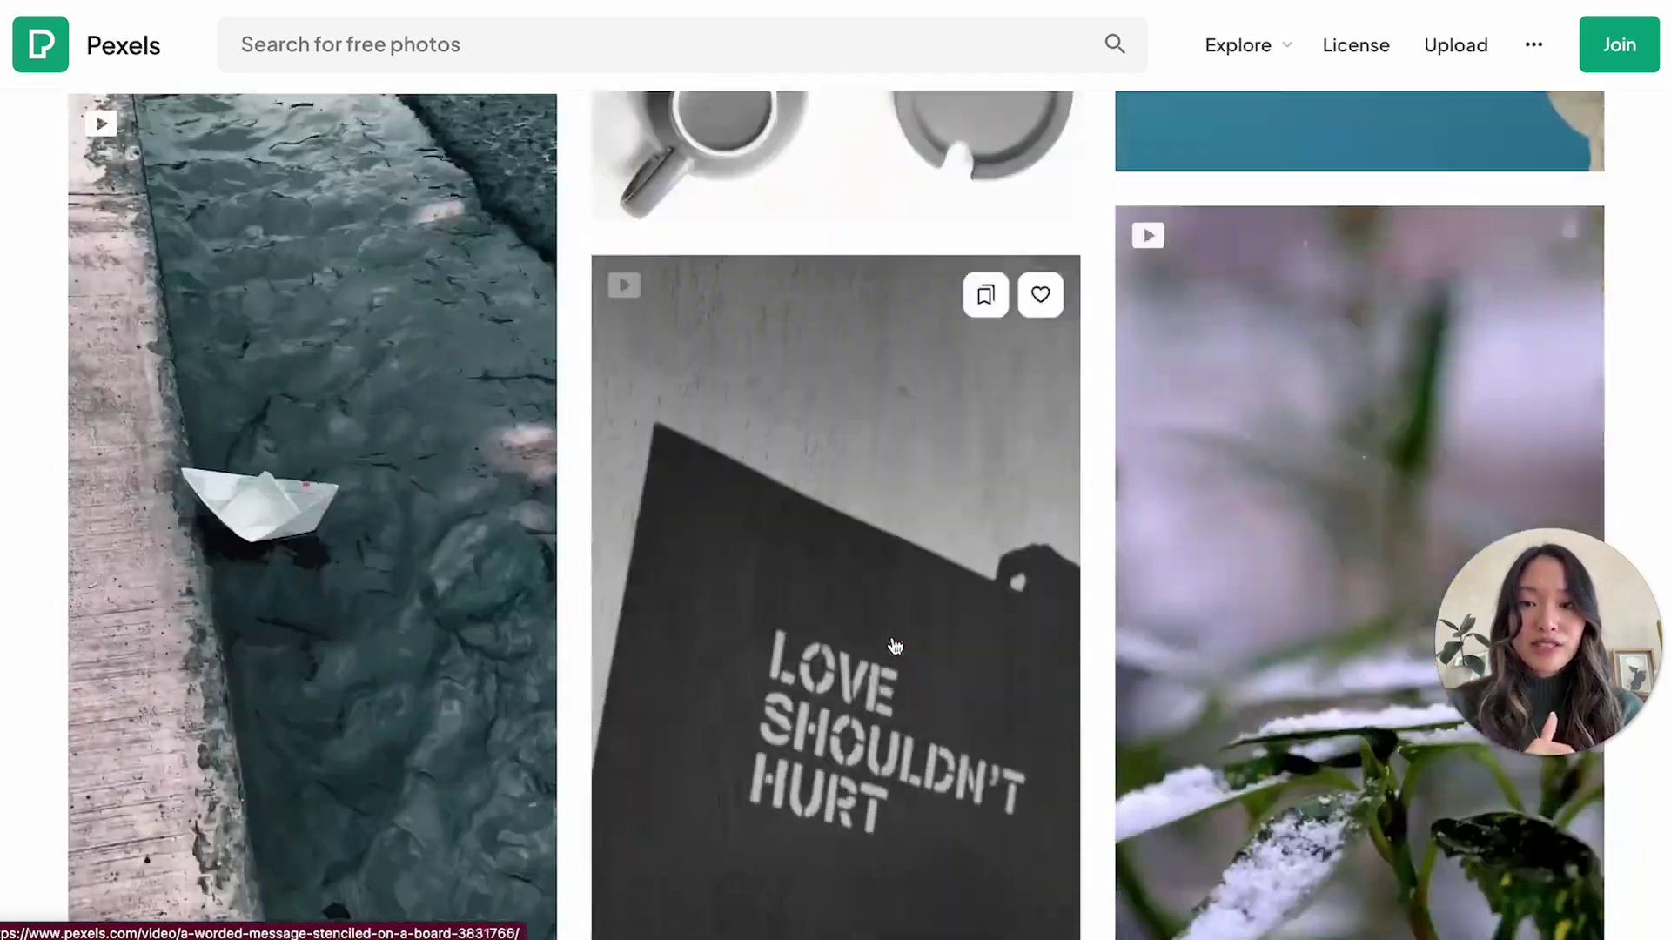
pyautogui.scroll(-15, 895, 645)
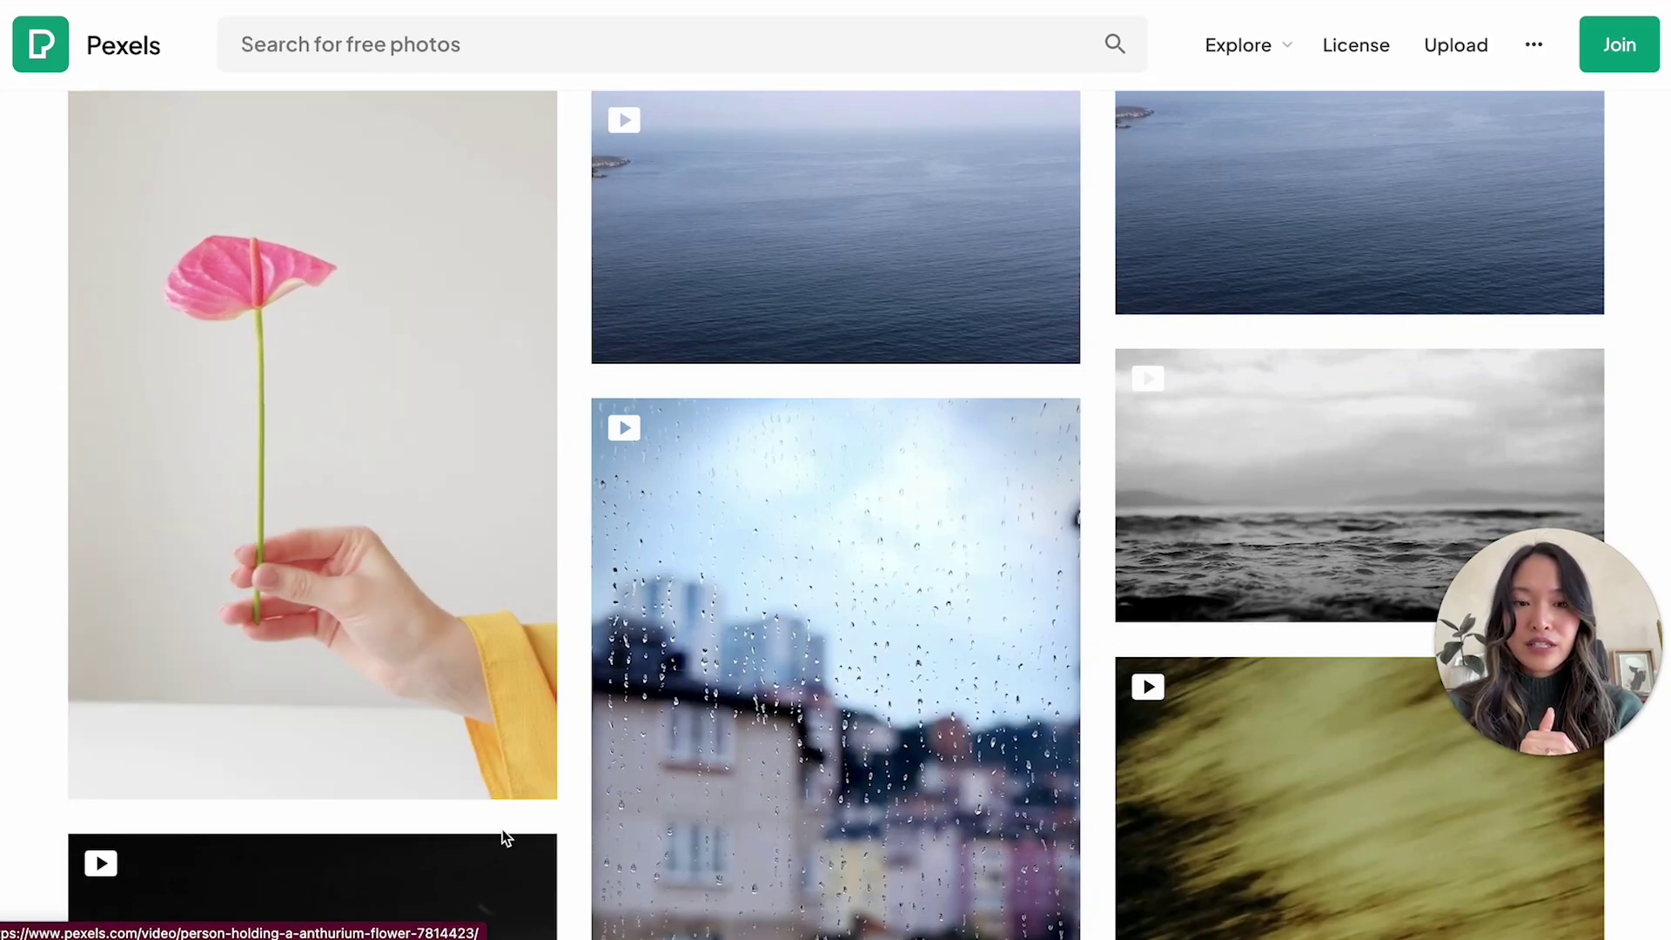
pyautogui.scroll(-15, 321, 634)
pyautogui.scroll(-10, 505, 837)
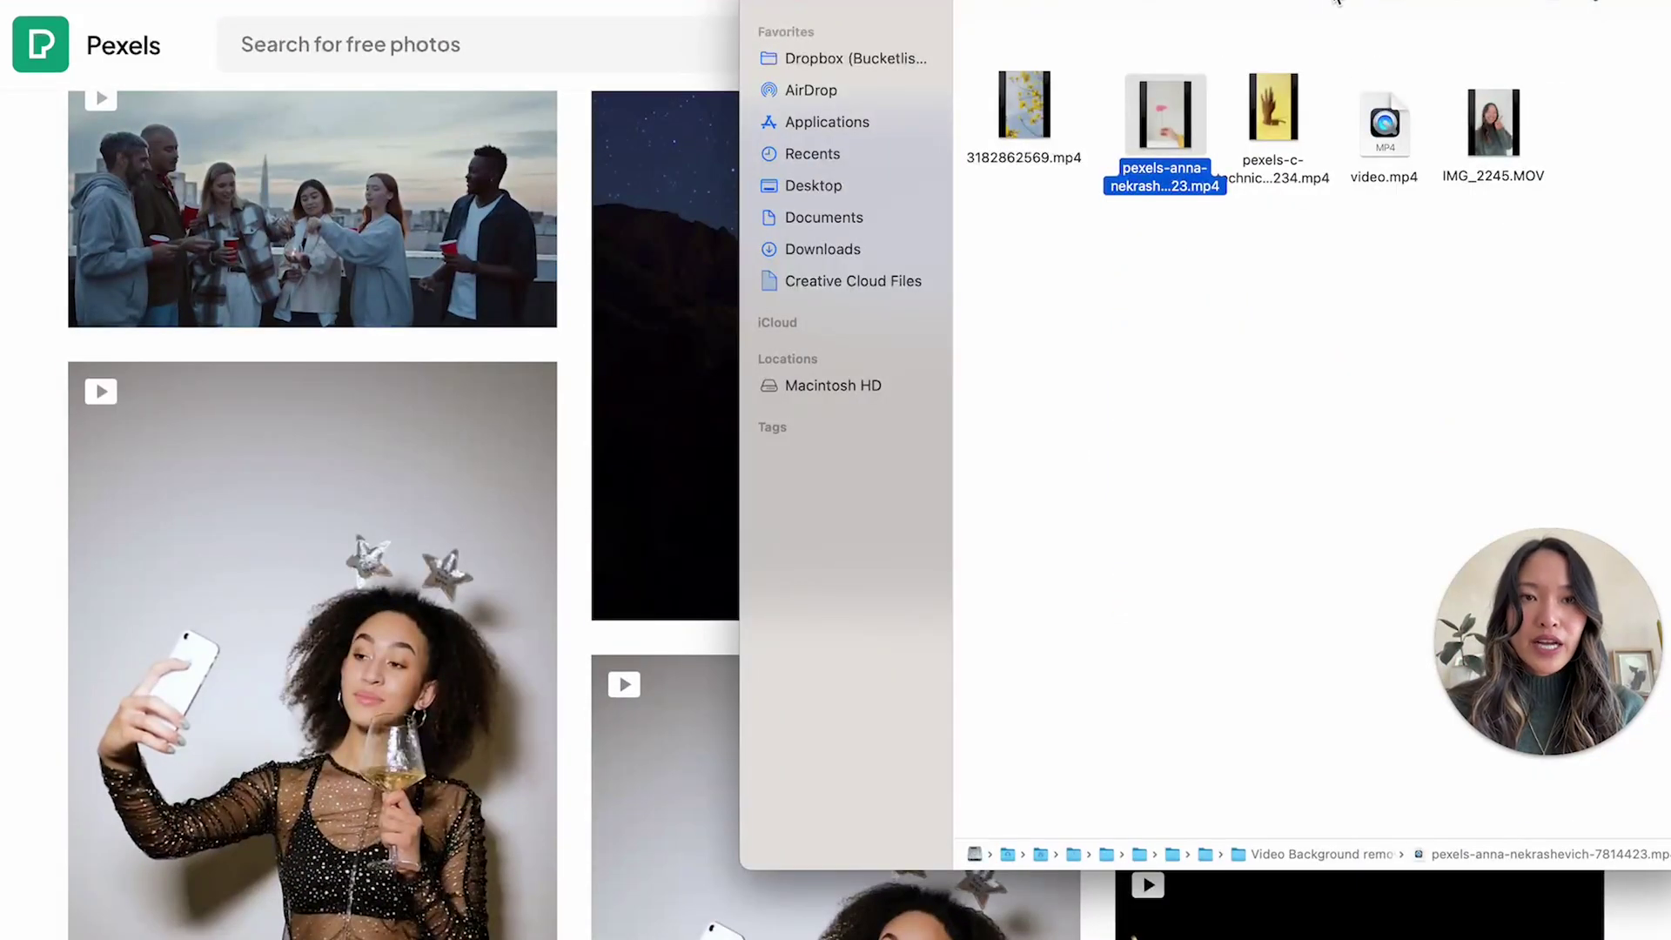
# Step: In the Finder folder of downloaded clips, preview the yellow blossoms video 3182862569.mp4 and the pink flower video
pyautogui.moveTo(1337, 2); pyautogui.dragTo(1210, 94)
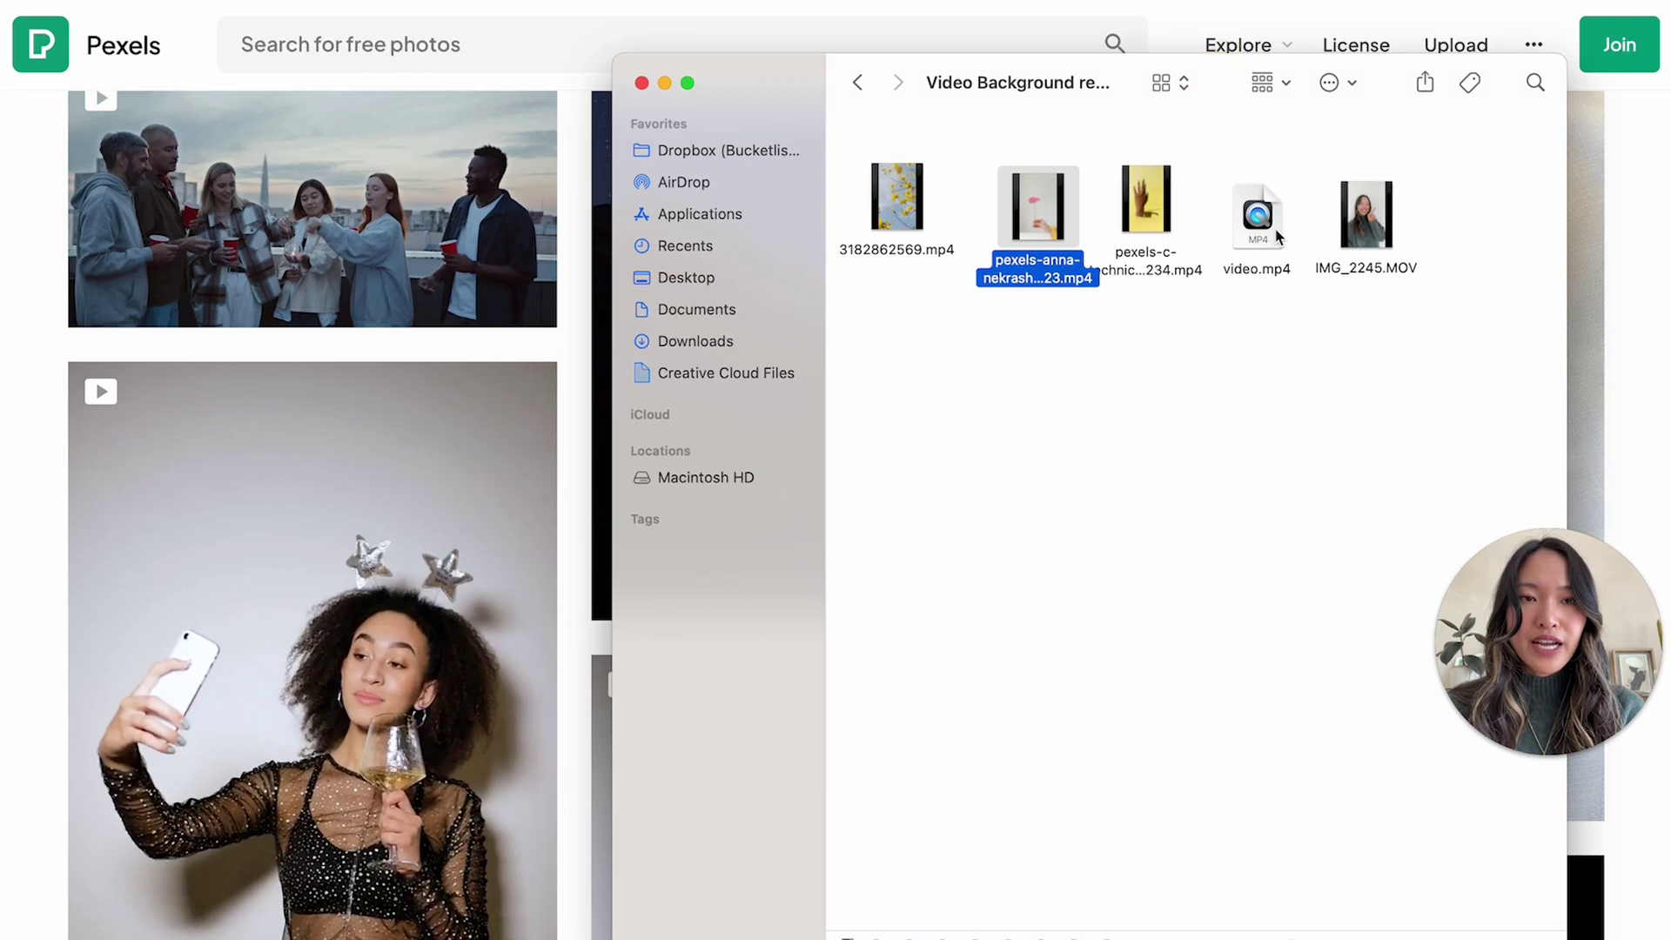
pyautogui.click(927, 252)
pyautogui.click(1036, 265)
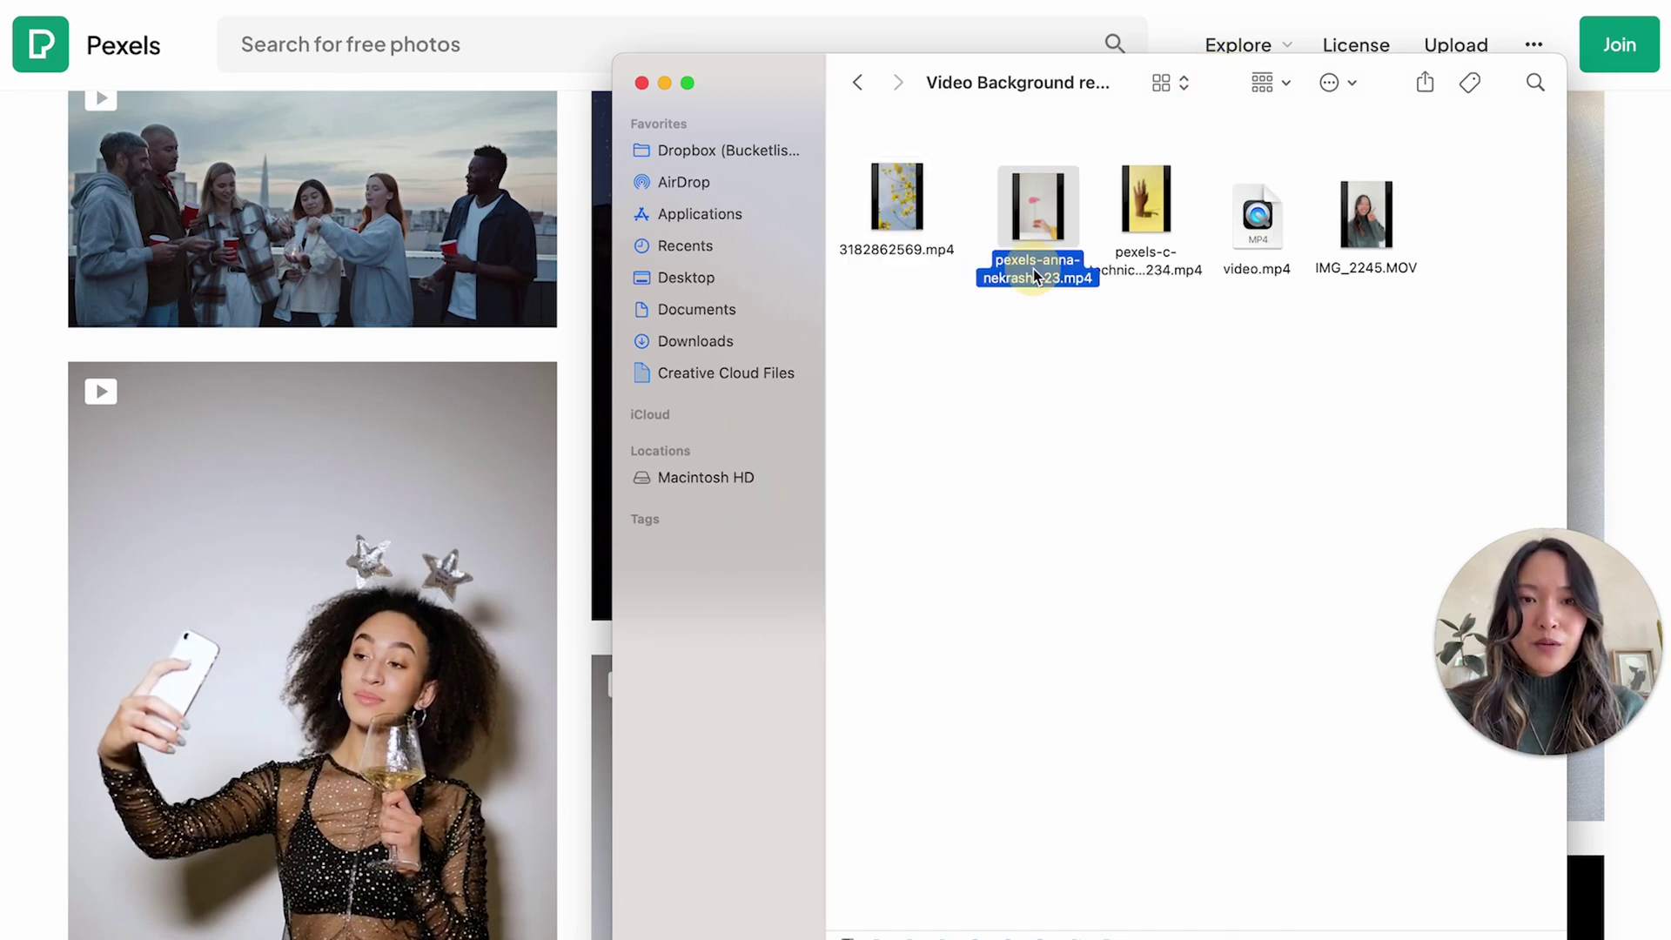
pyautogui.press('Left')
pyautogui.press('space')
pyautogui.press('space')
pyautogui.press('Right')
pyautogui.press('space')
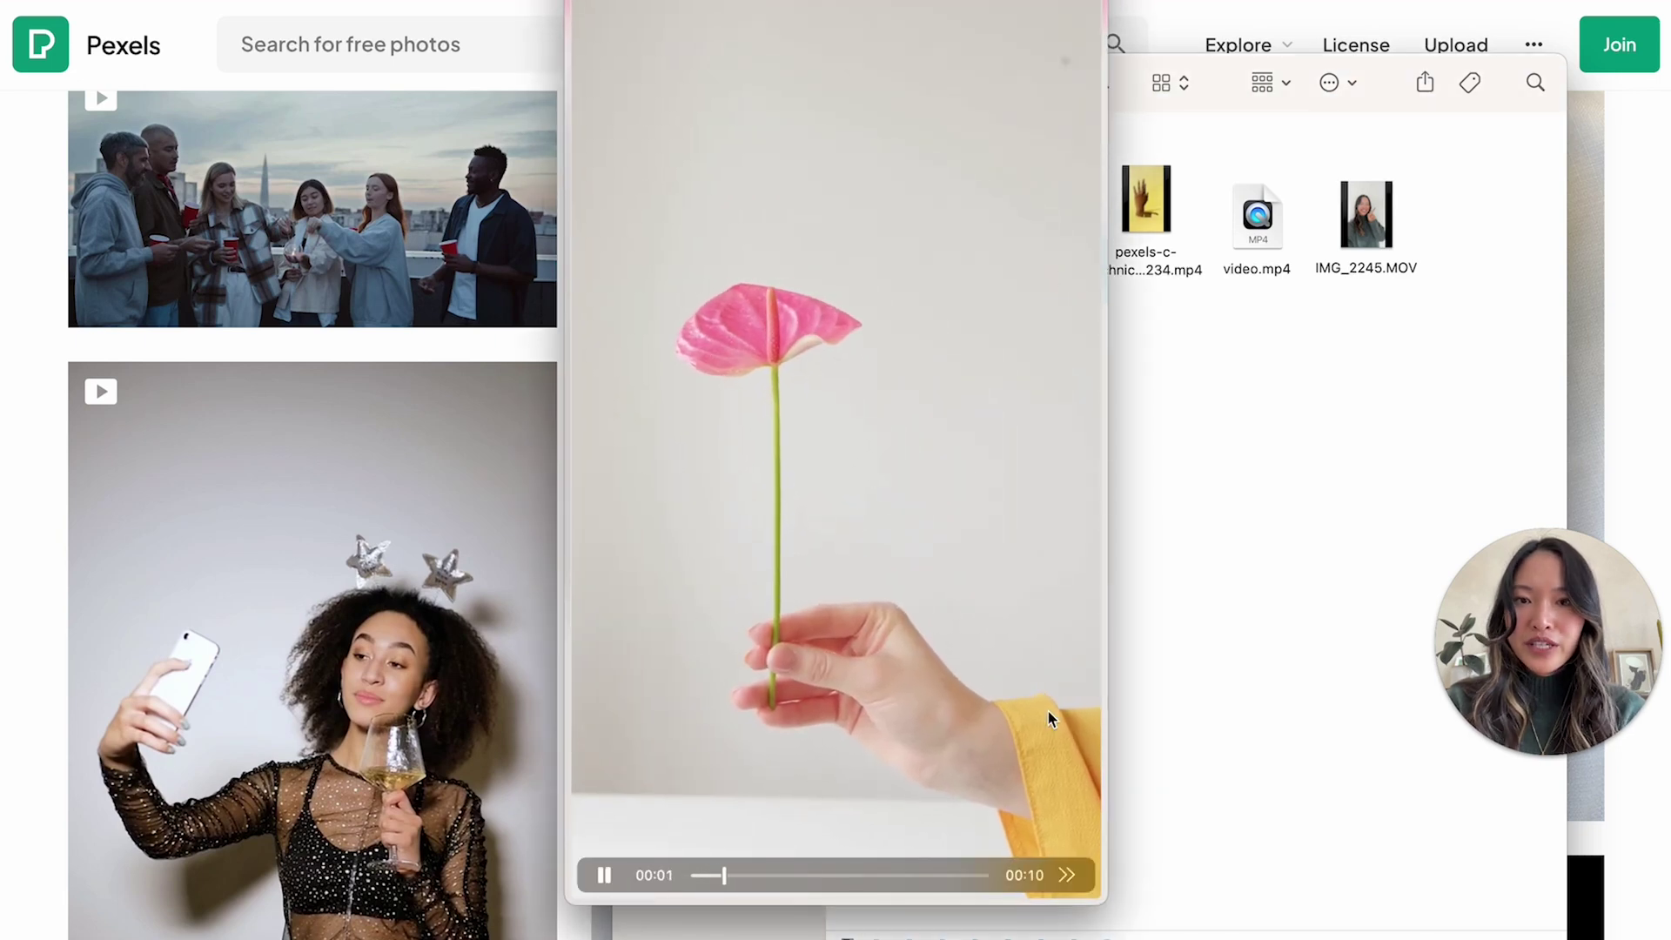
pyautogui.press('space')
# Step: Preview the clip of the hand on a yellow background and the banana clip video.mp4
pyautogui.click(1144, 289)
pyautogui.press('space')
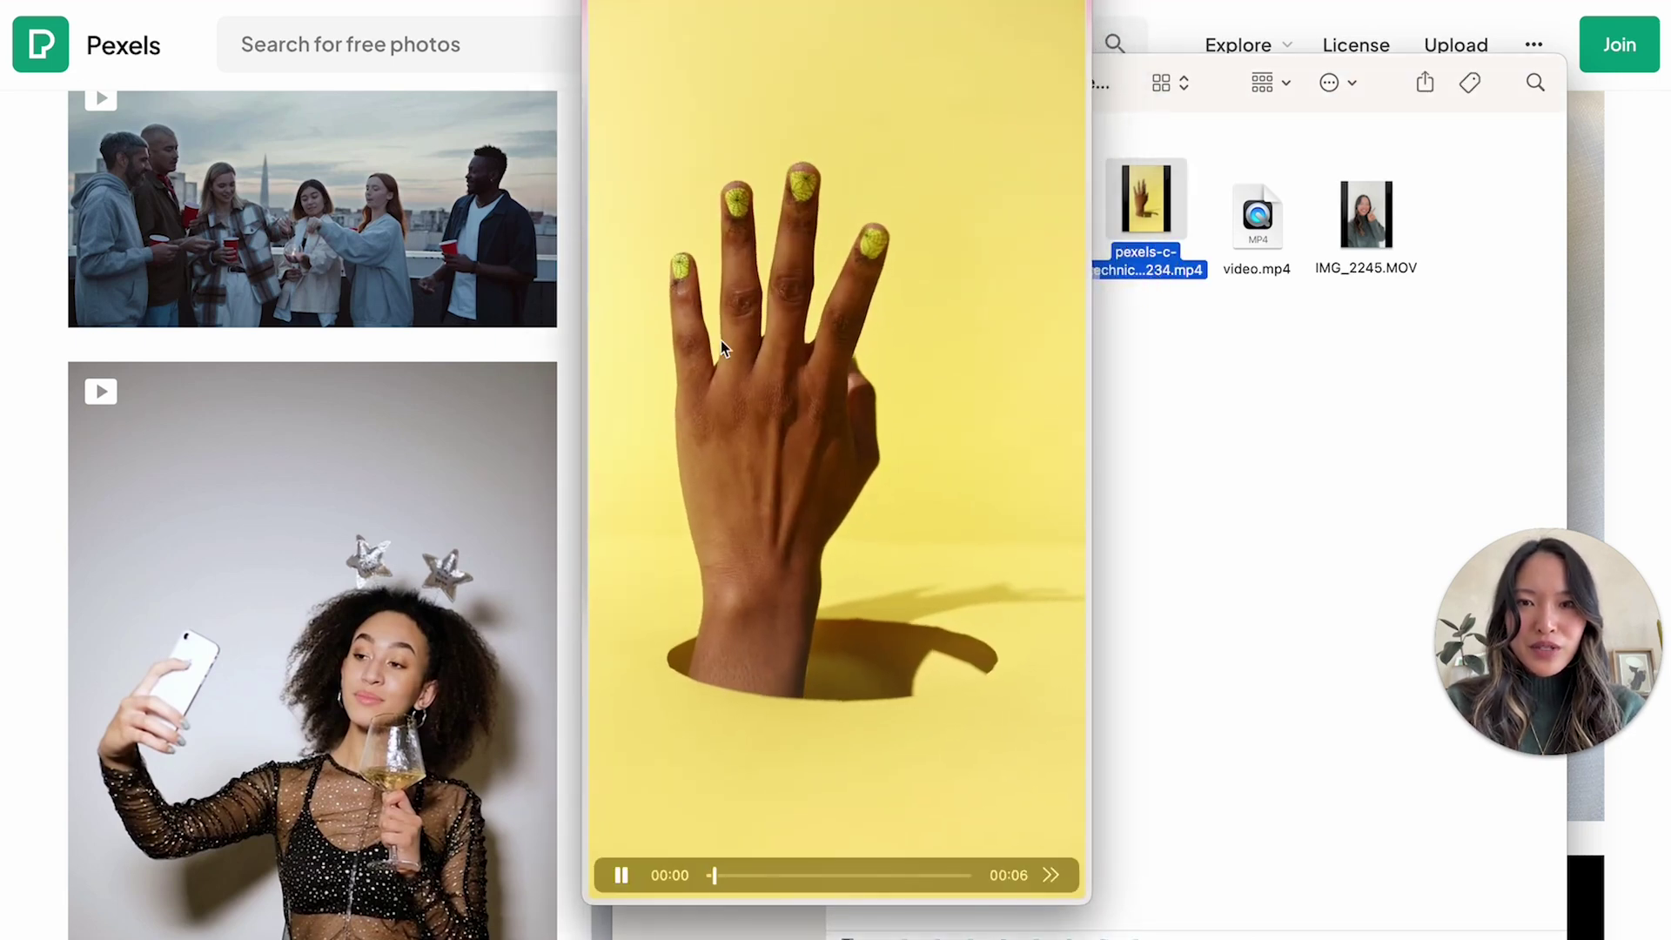
pyautogui.press('space')
pyautogui.click(1245, 230)
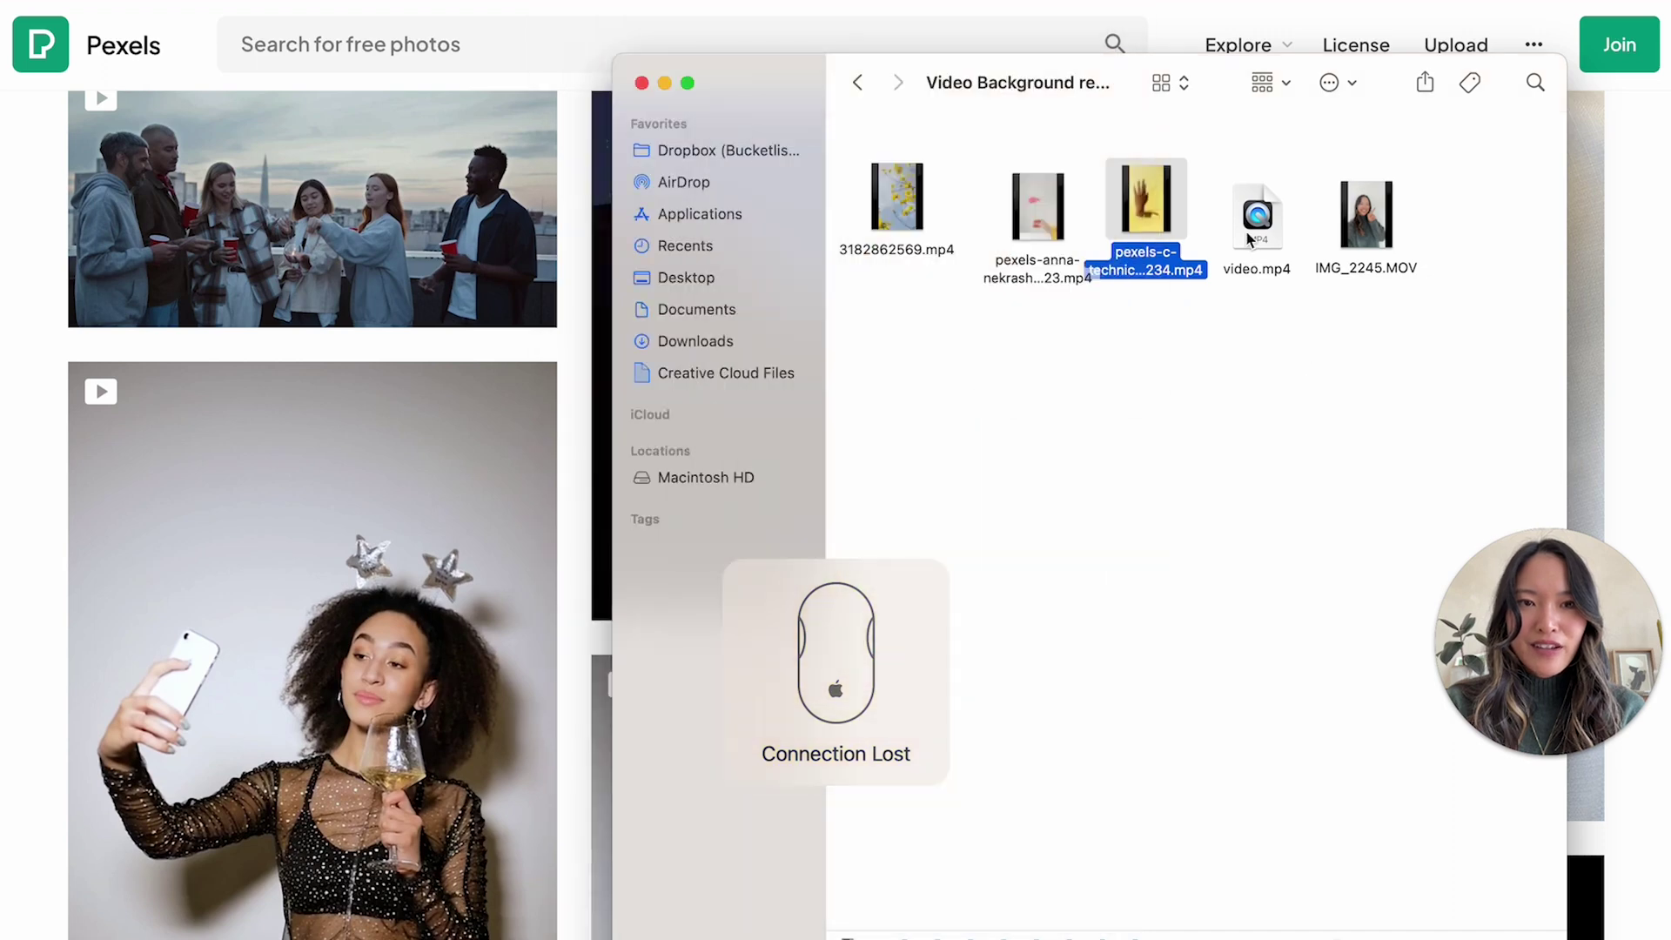
pyautogui.press('space')
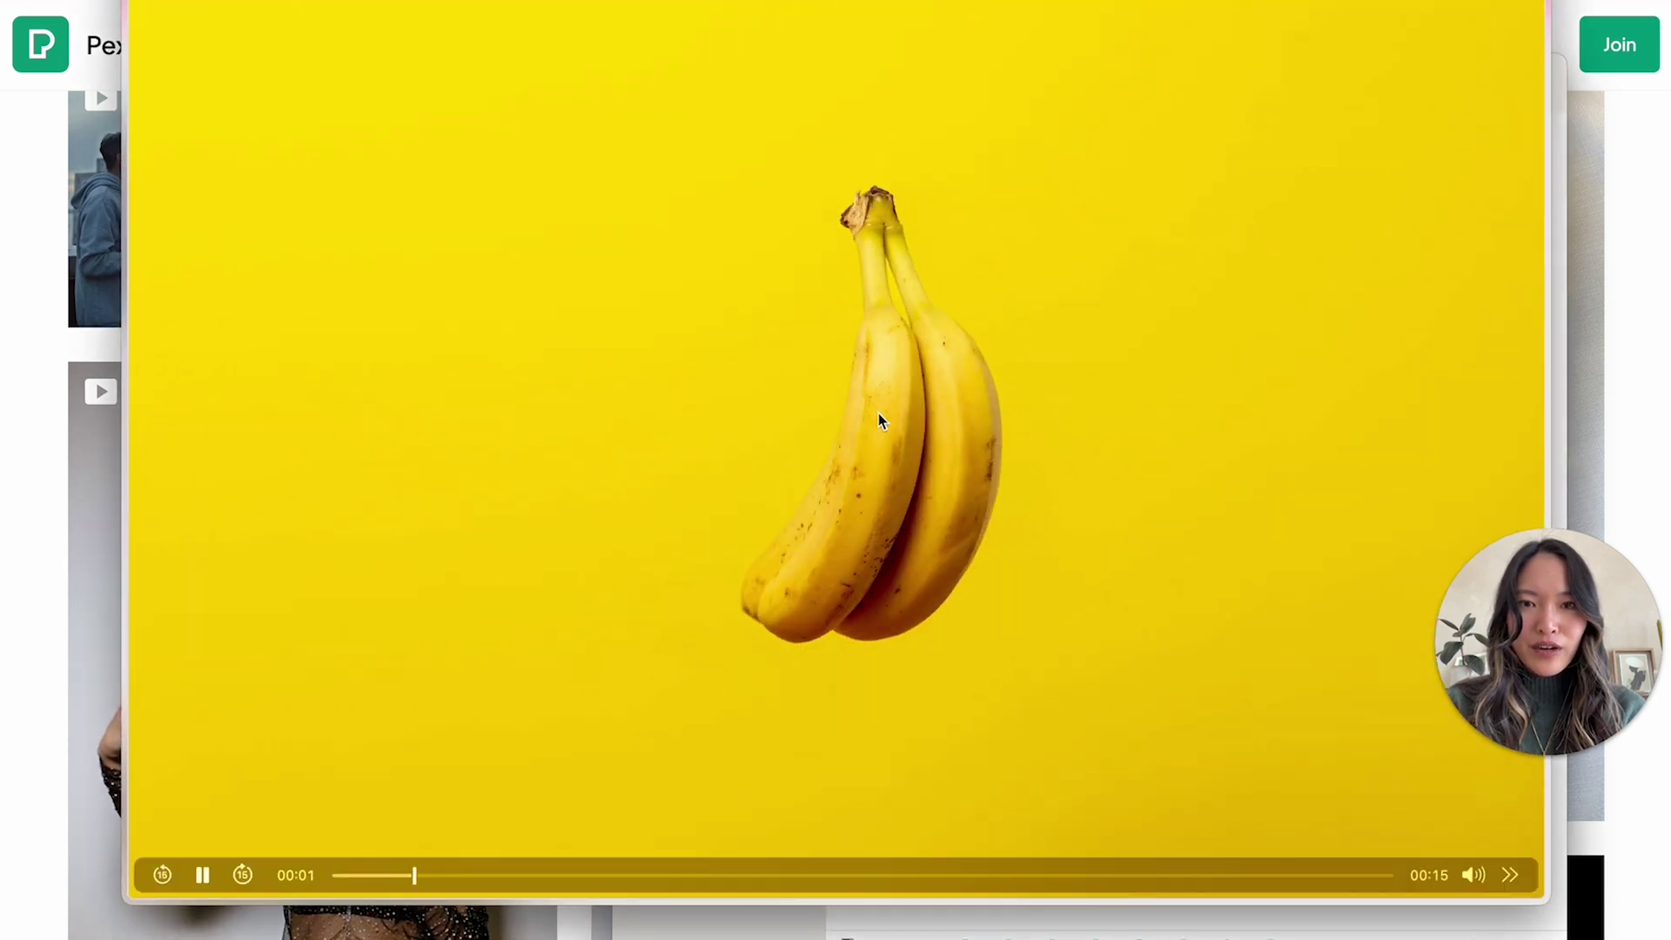
pyautogui.click(924, 532)
pyautogui.press('space')
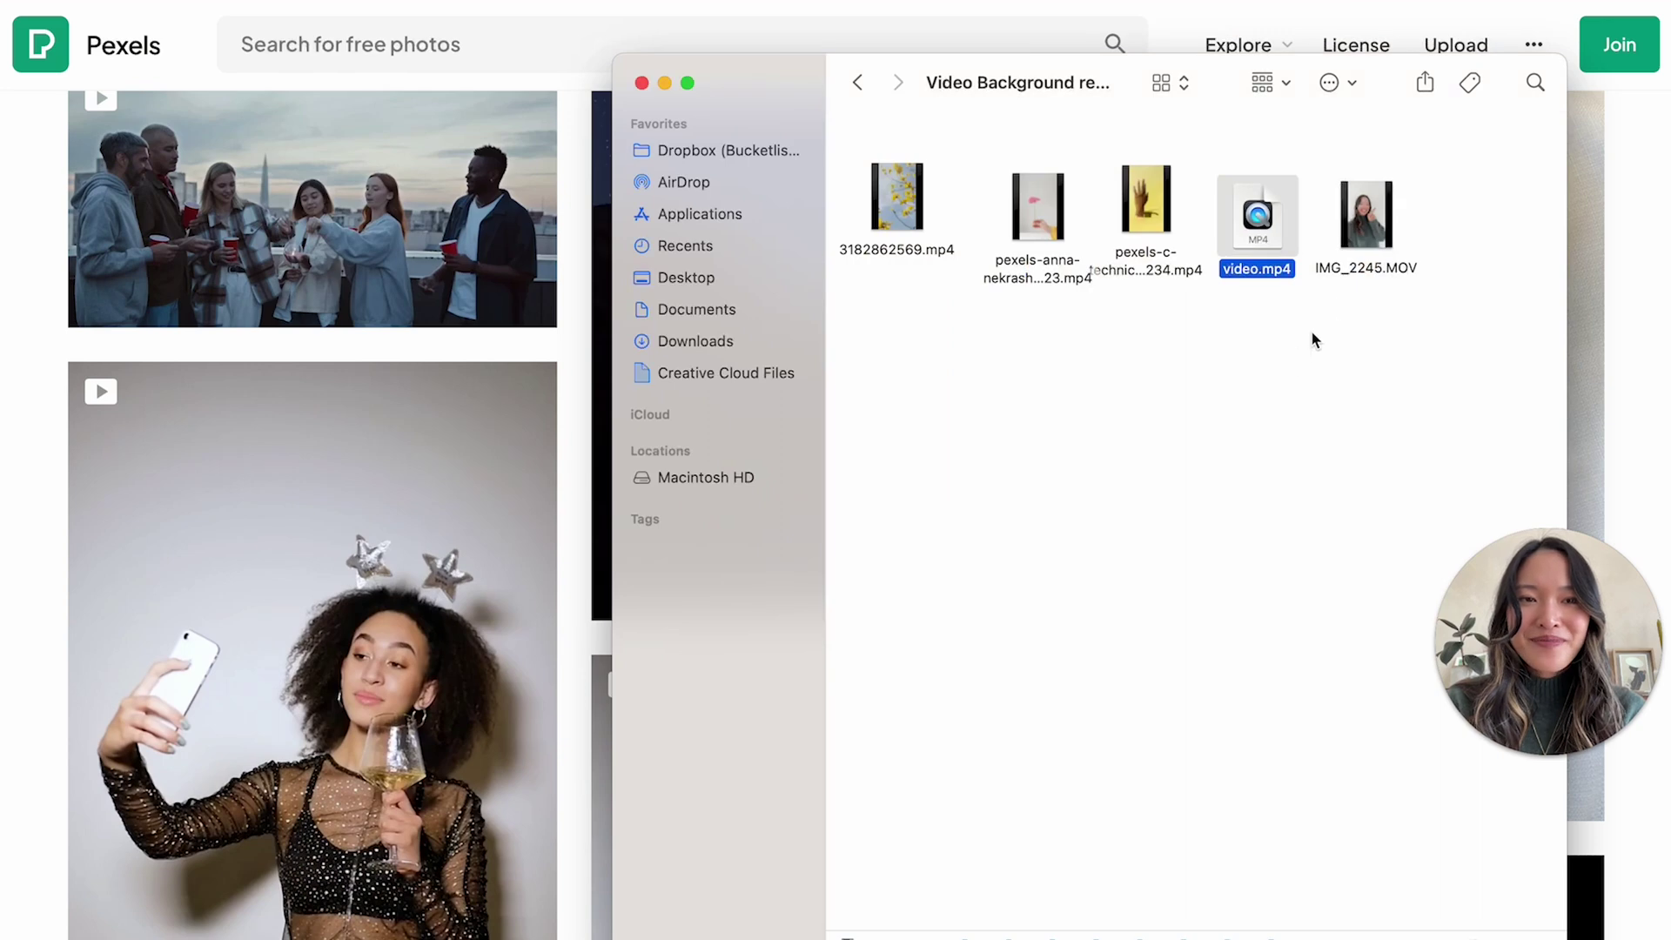
pyautogui.press('space')
pyautogui.press('space')
# Step: Preview the selfie clip IMG_2245.MOV and close its preview
pyautogui.click(1364, 269)
pyautogui.press('space')
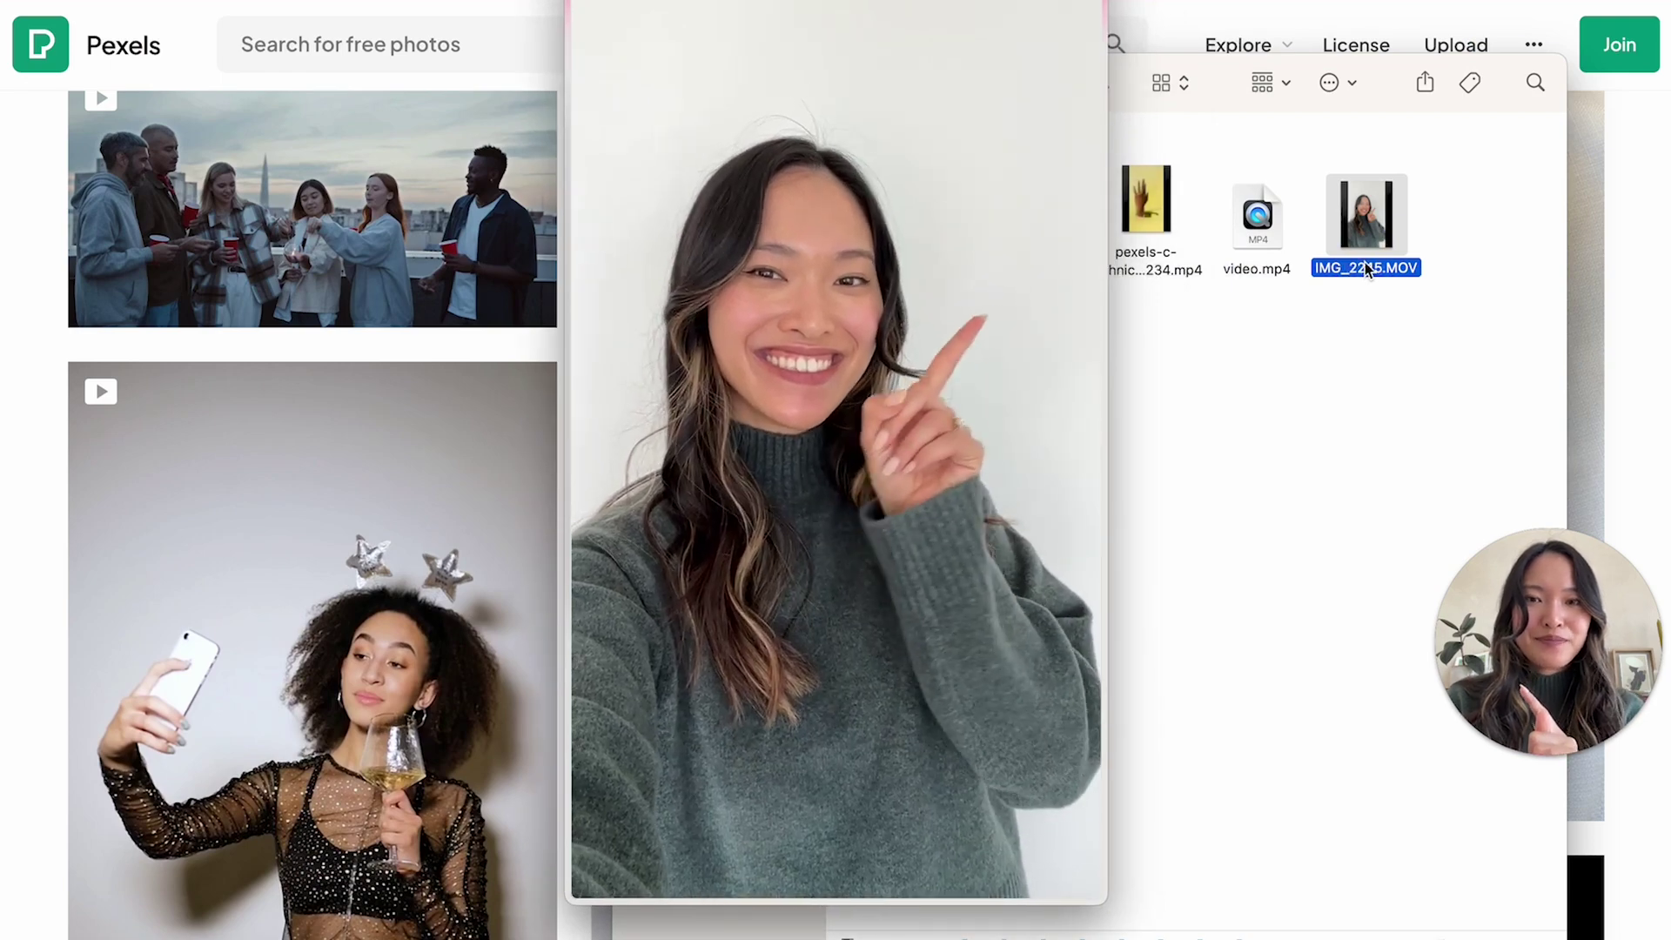
pyautogui.press('space')
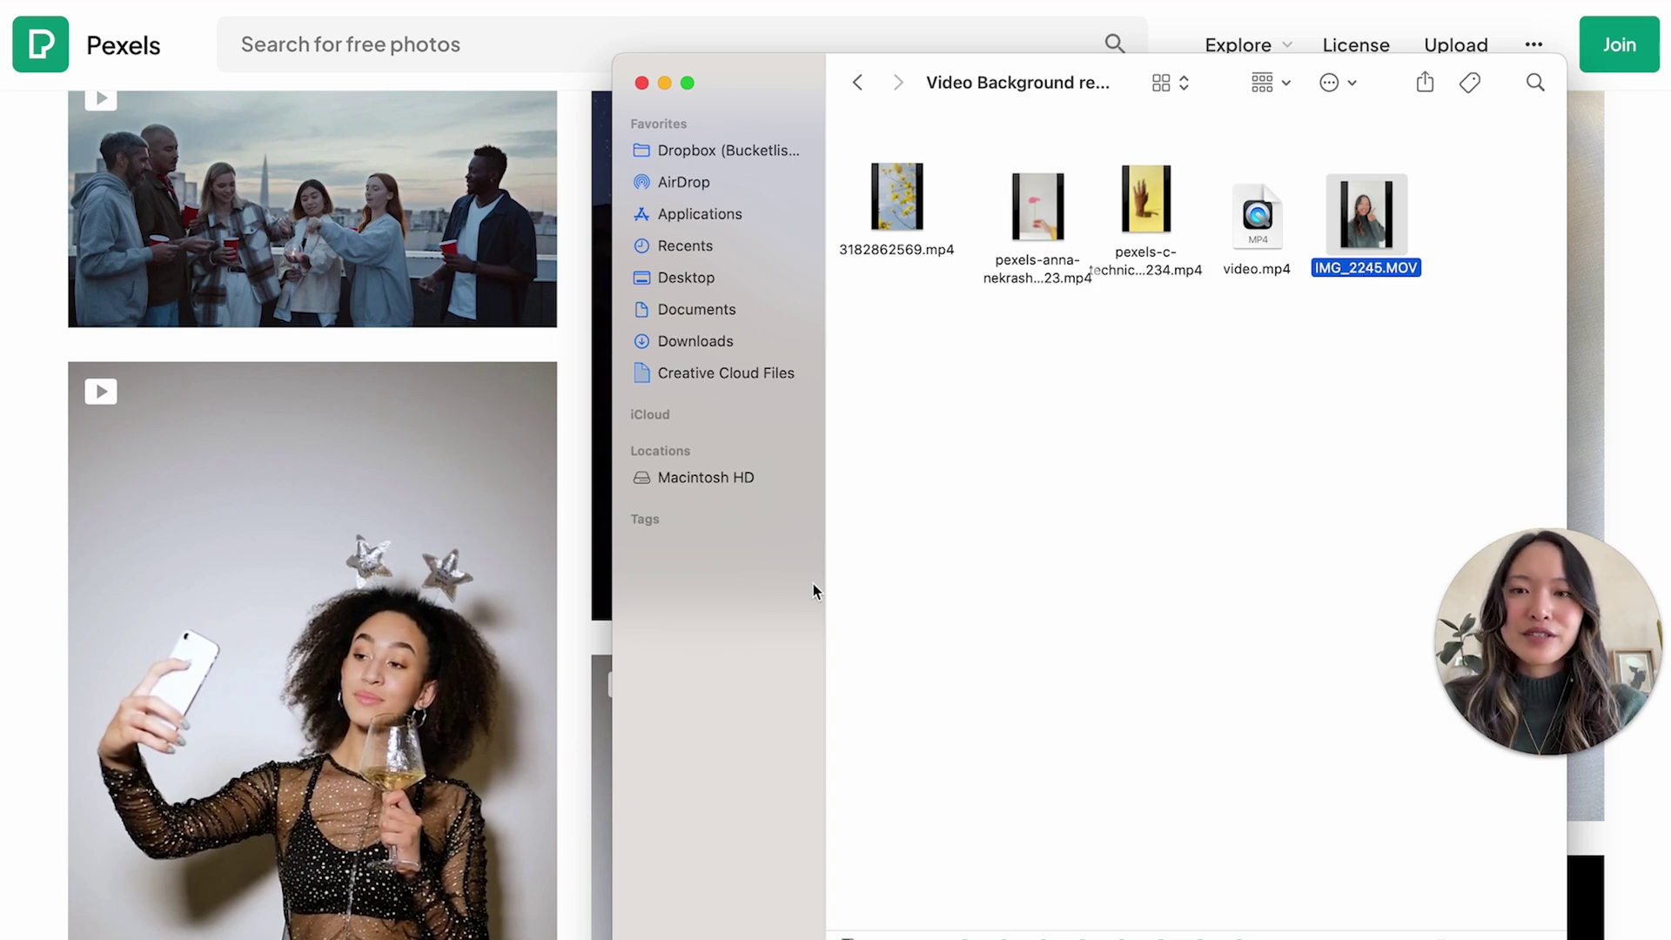
pyautogui.click(995, 567)
# Step: Switch back to the Canva design, show the uploaded videos, and add a blank page at the end of the timeline
pyautogui.click(13, 372)
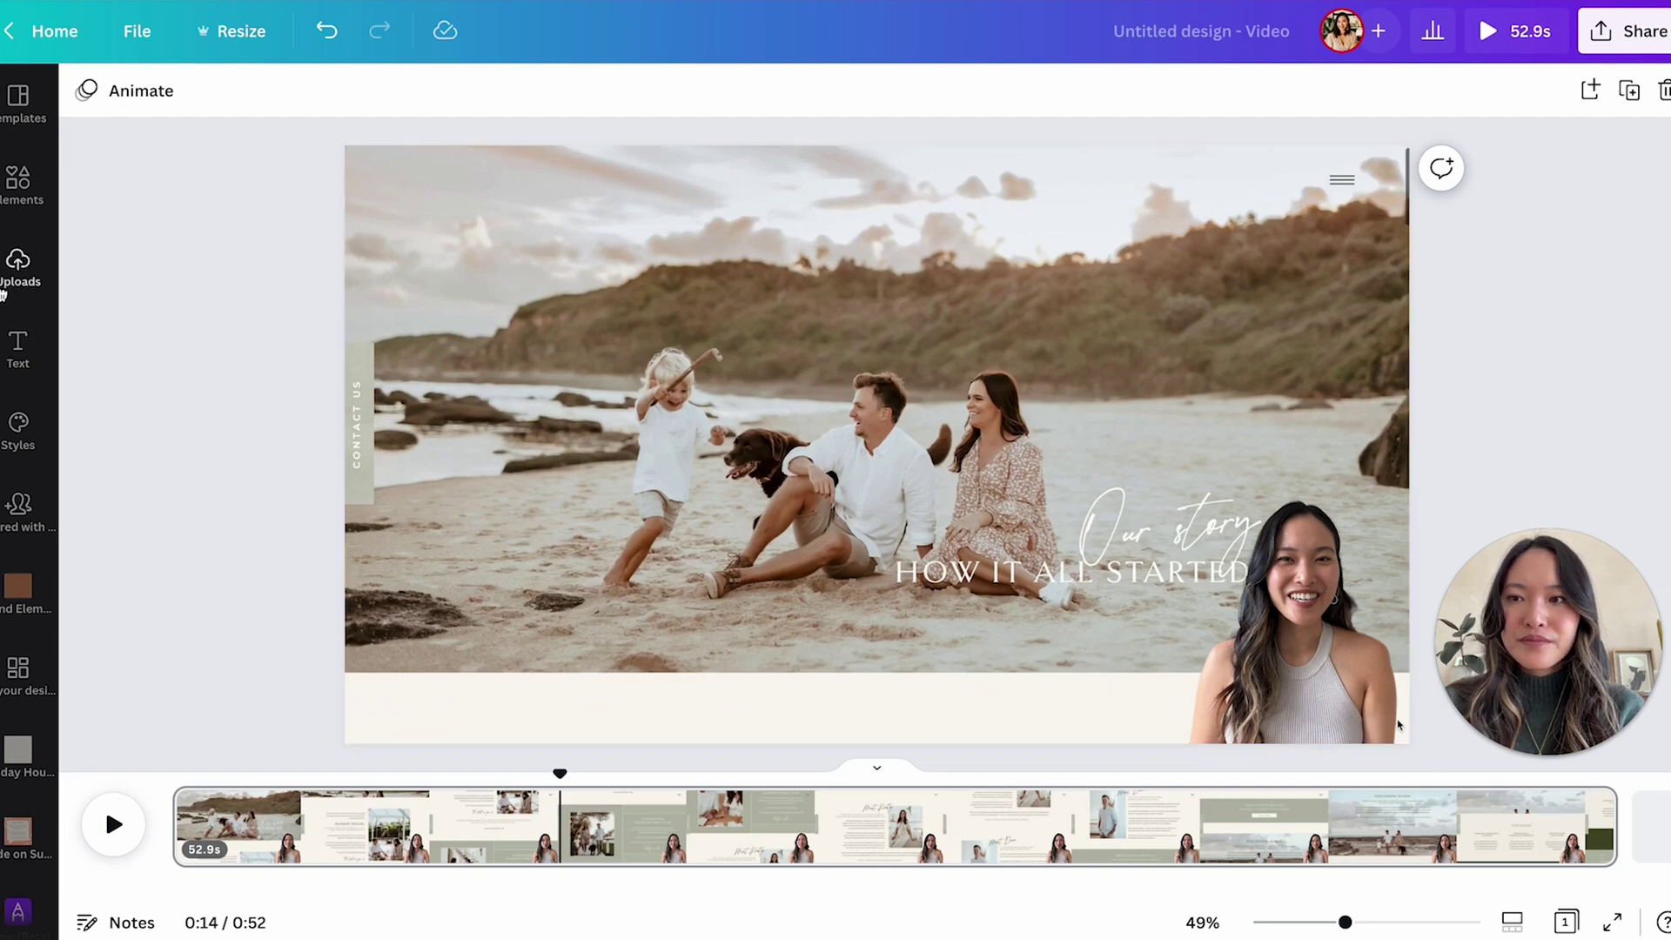
pyautogui.click(4, 295)
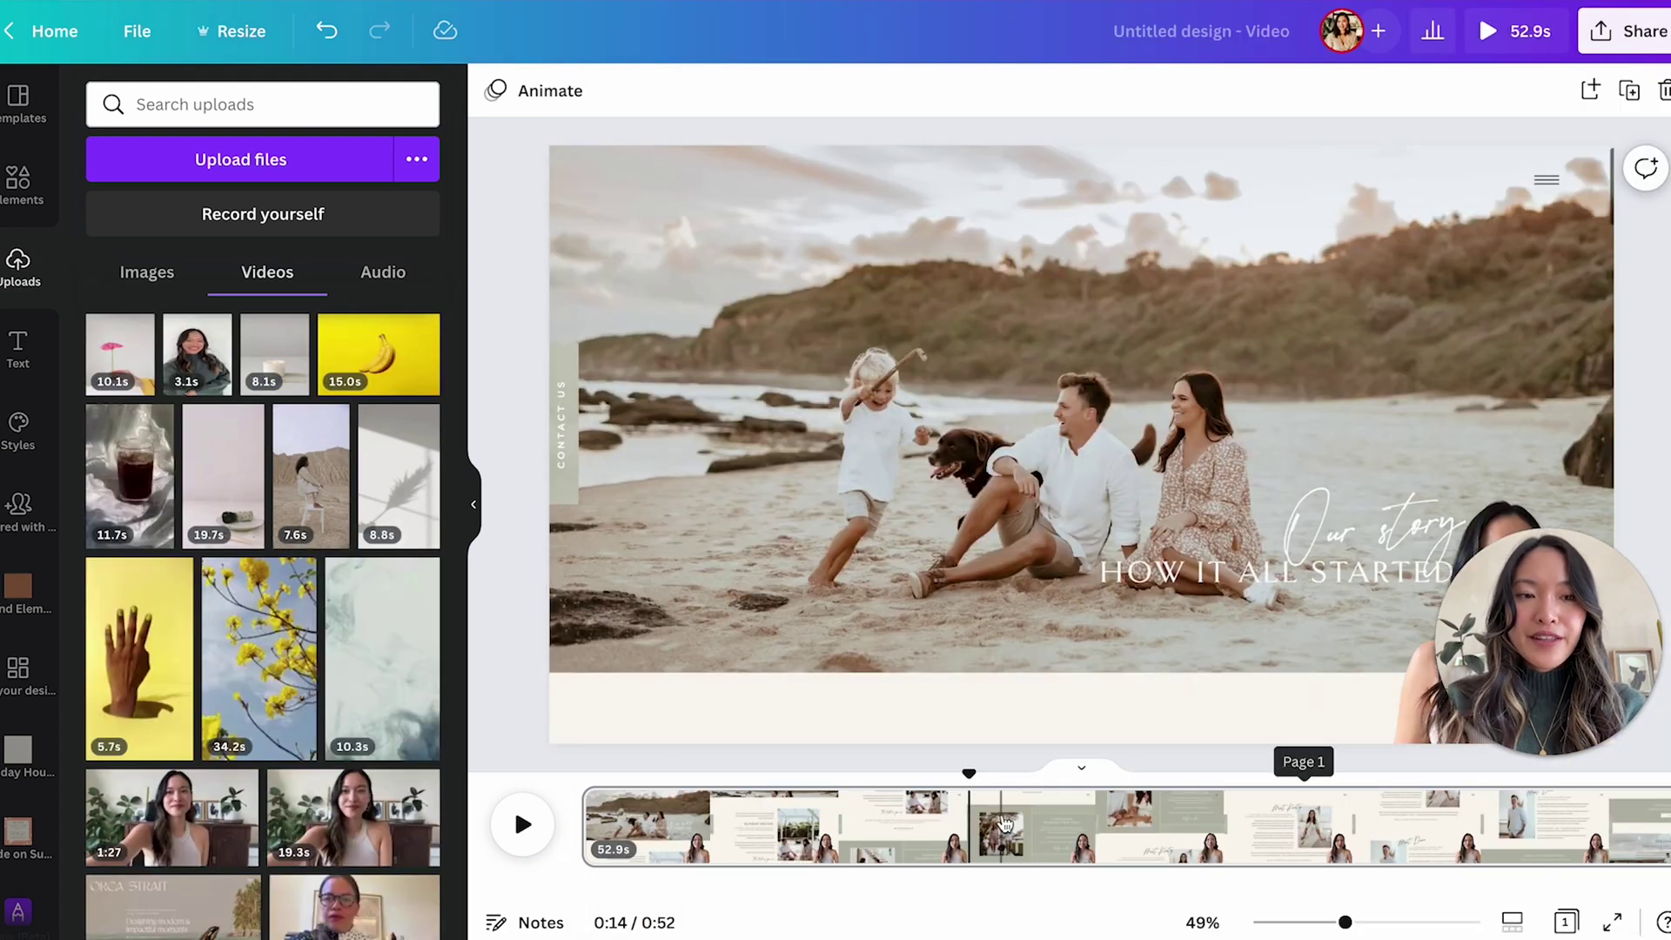
pyautogui.hscroll(5, 1052, 865)
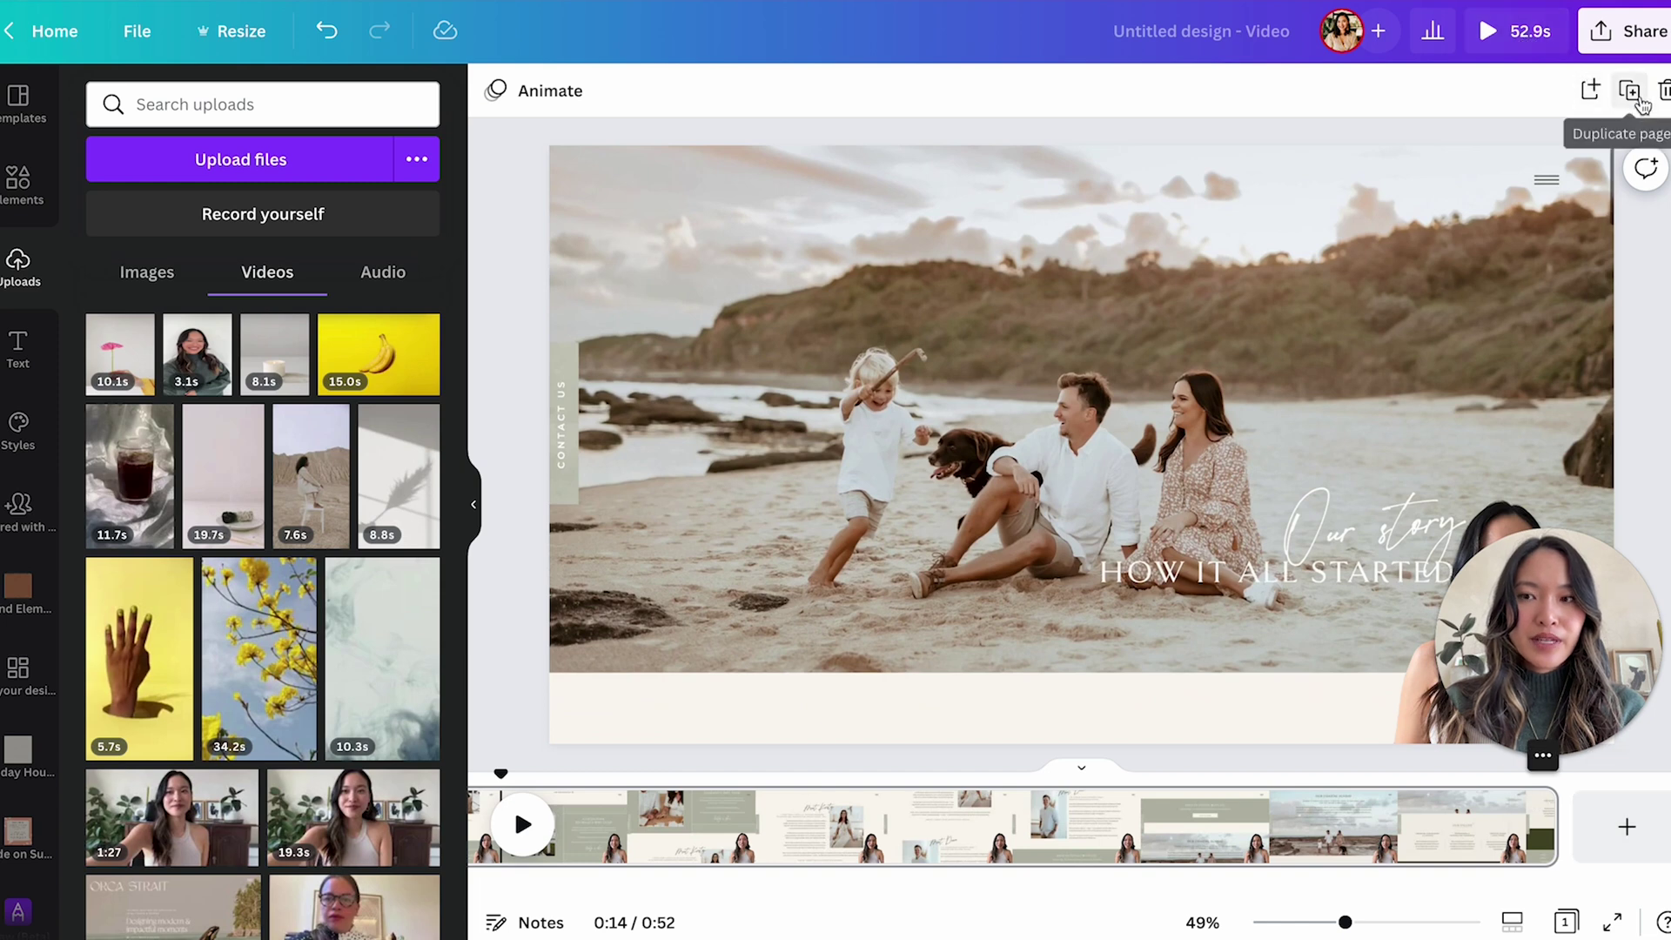
pyautogui.click(1627, 826)
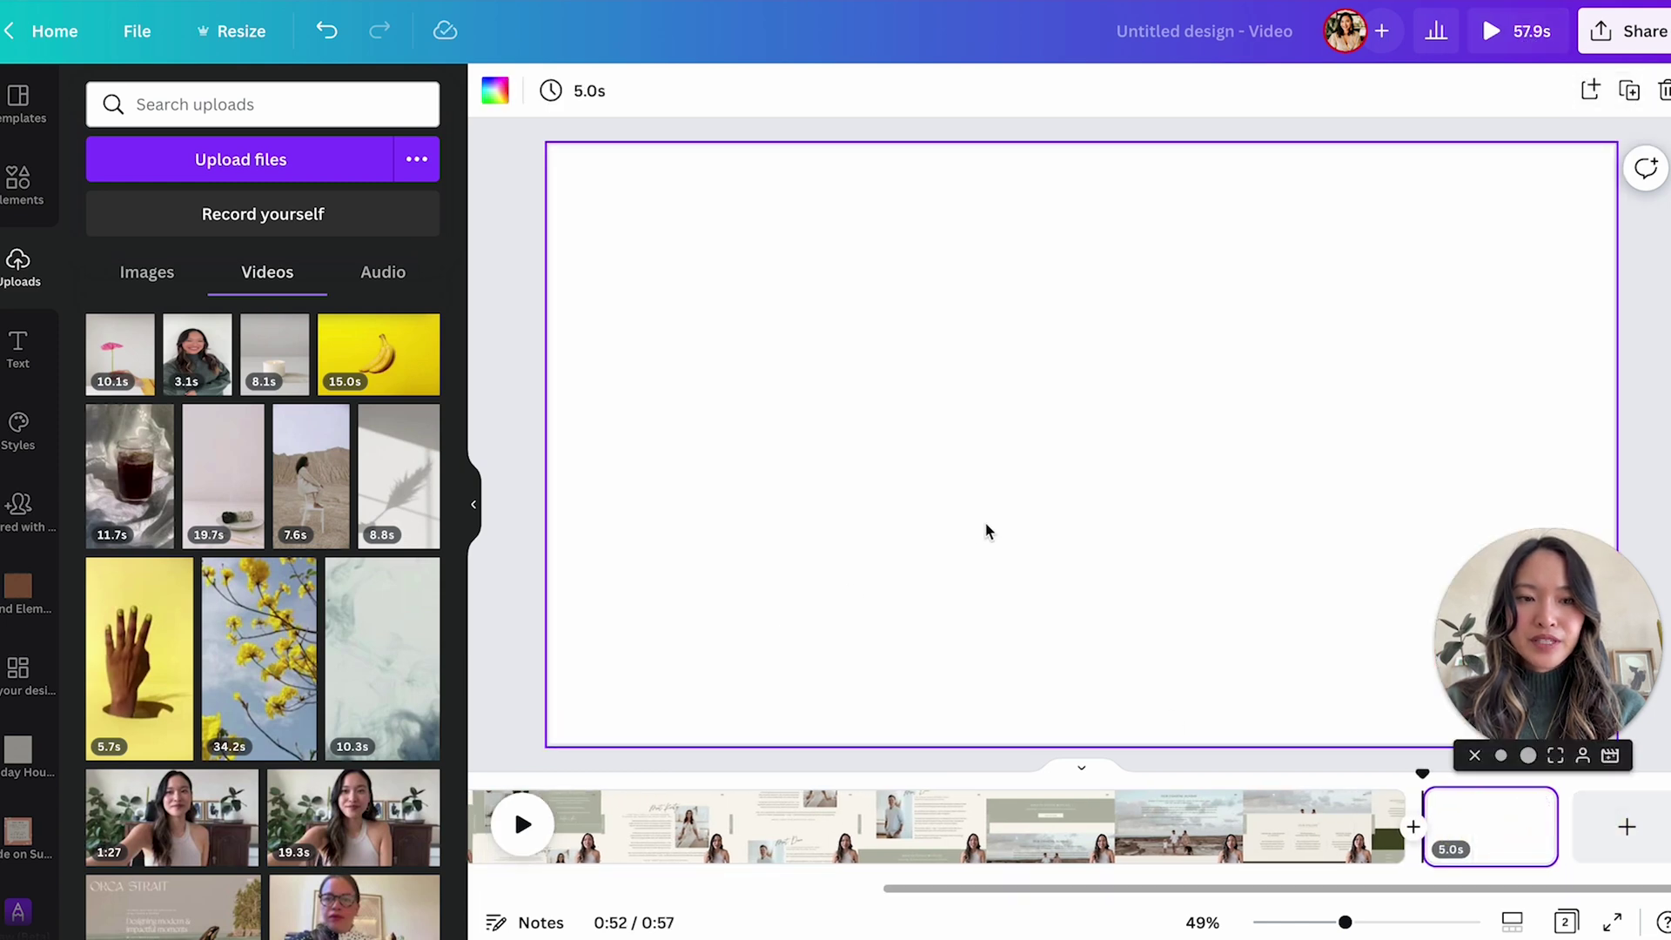
# Step: Set the new page's background to the olive brown from the MADE ON SUNDAYS brand palette
pyautogui.click(939, 396)
pyautogui.click(760, 315)
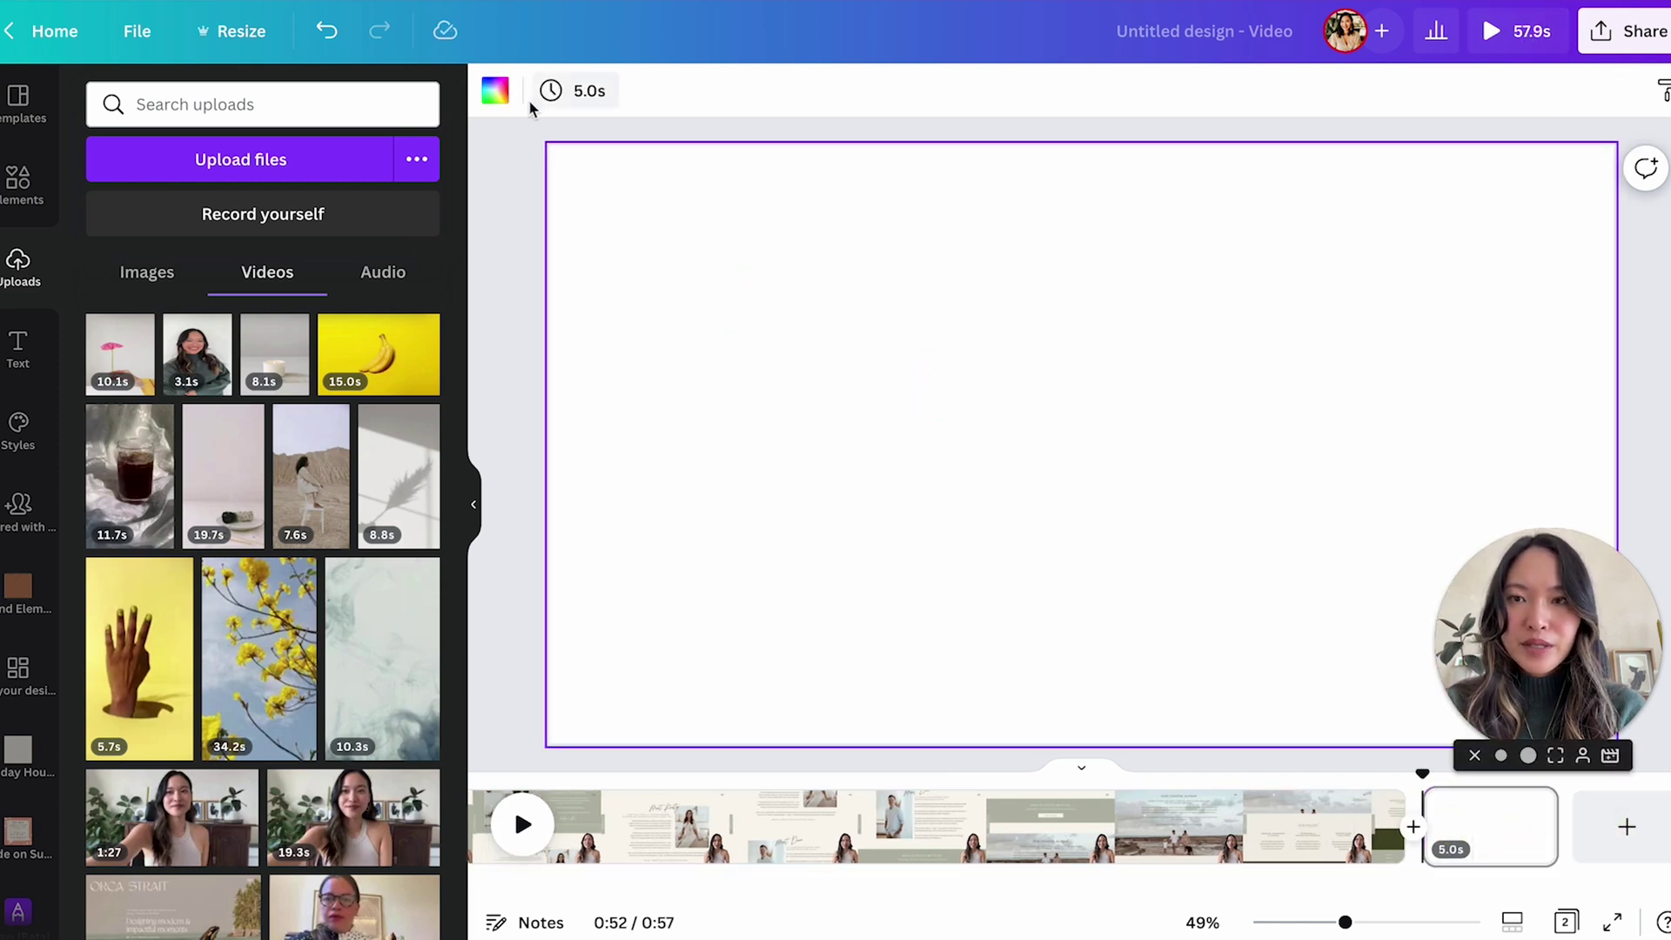
pyautogui.click(494, 103)
pyautogui.click(344, 379)
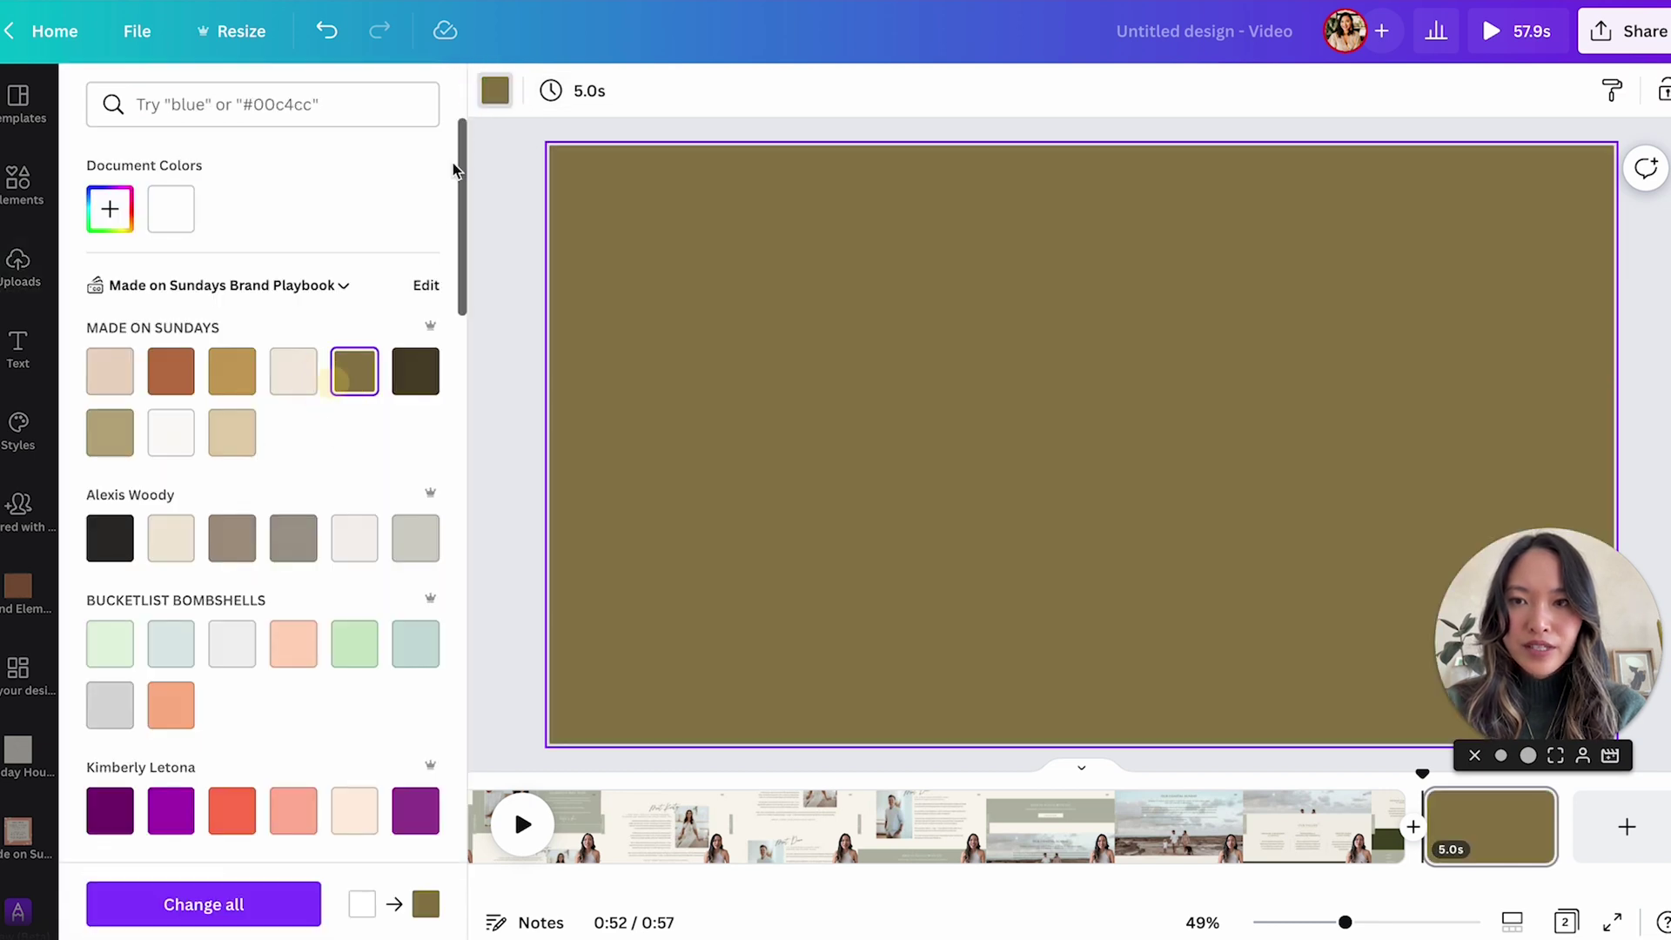
pyautogui.click(838, 525)
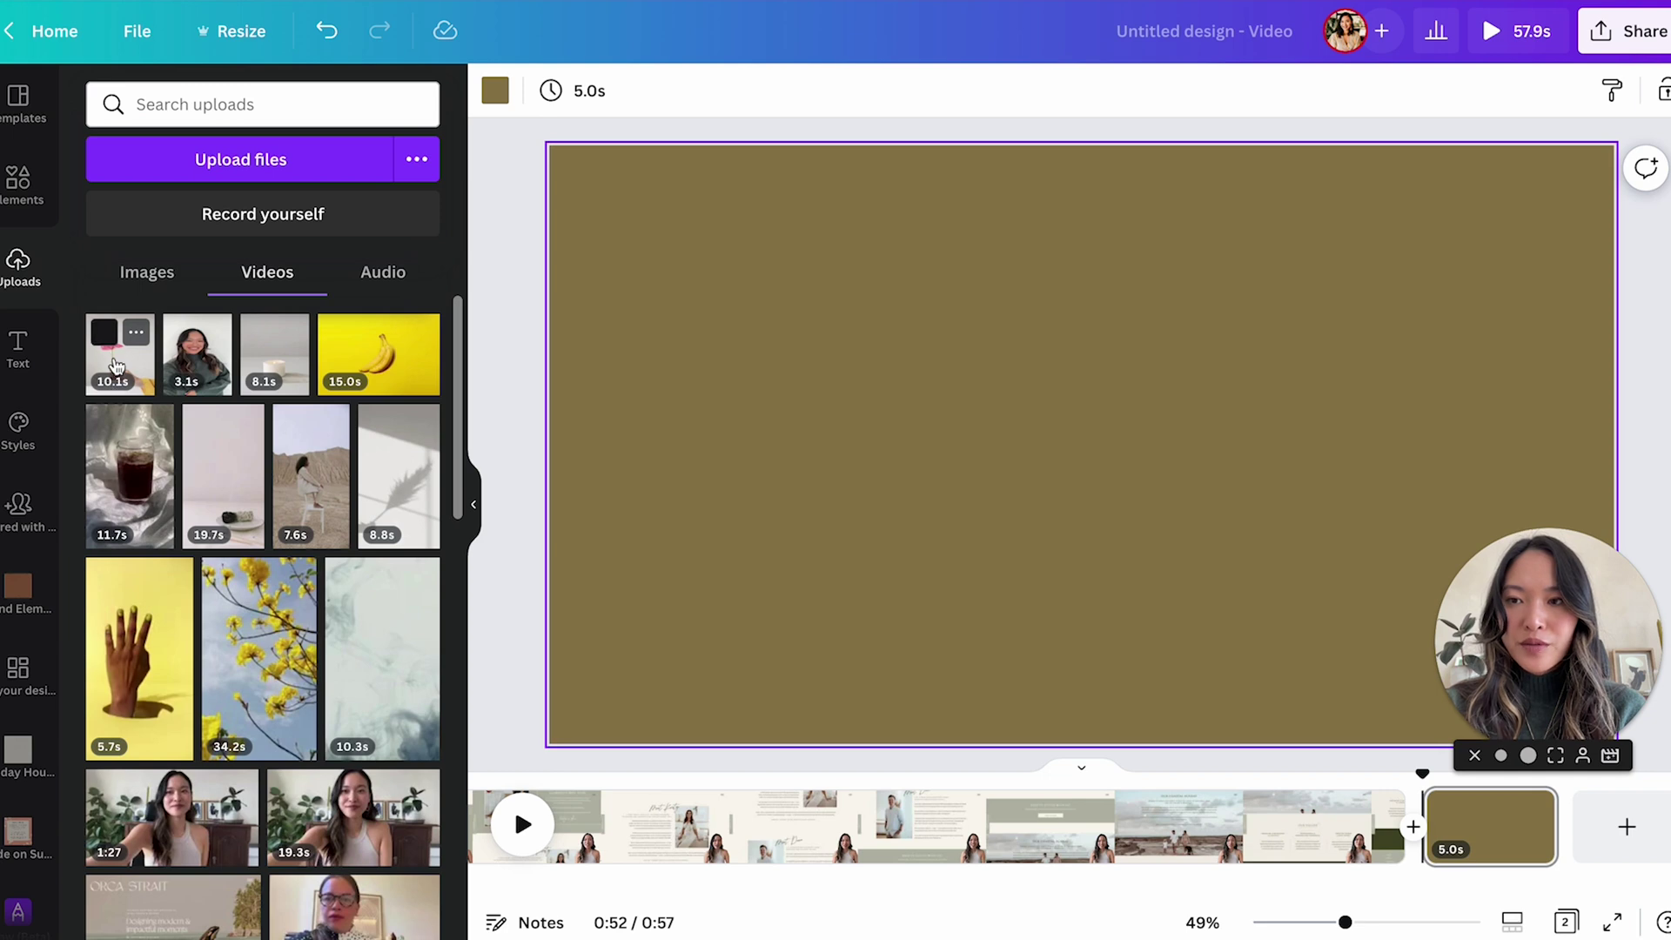
# Step: Add the uploaded clip of a hand holding a pink flower to the olive page and open its video editing options
pyautogui.click(116, 366)
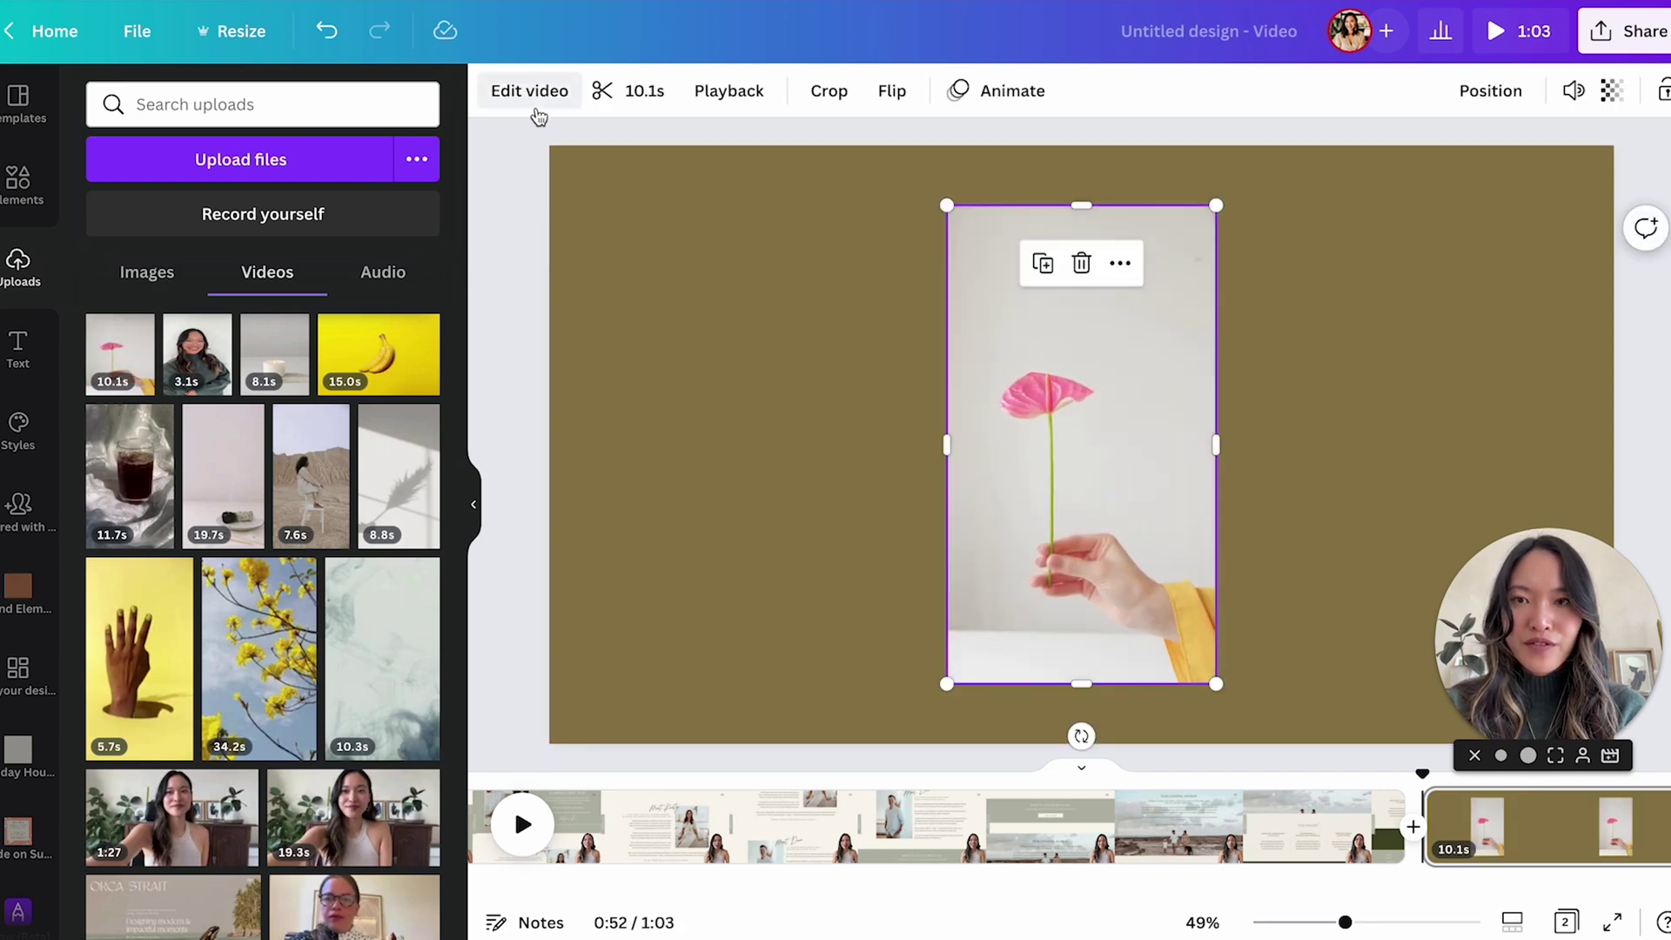
pyautogui.click(533, 98)
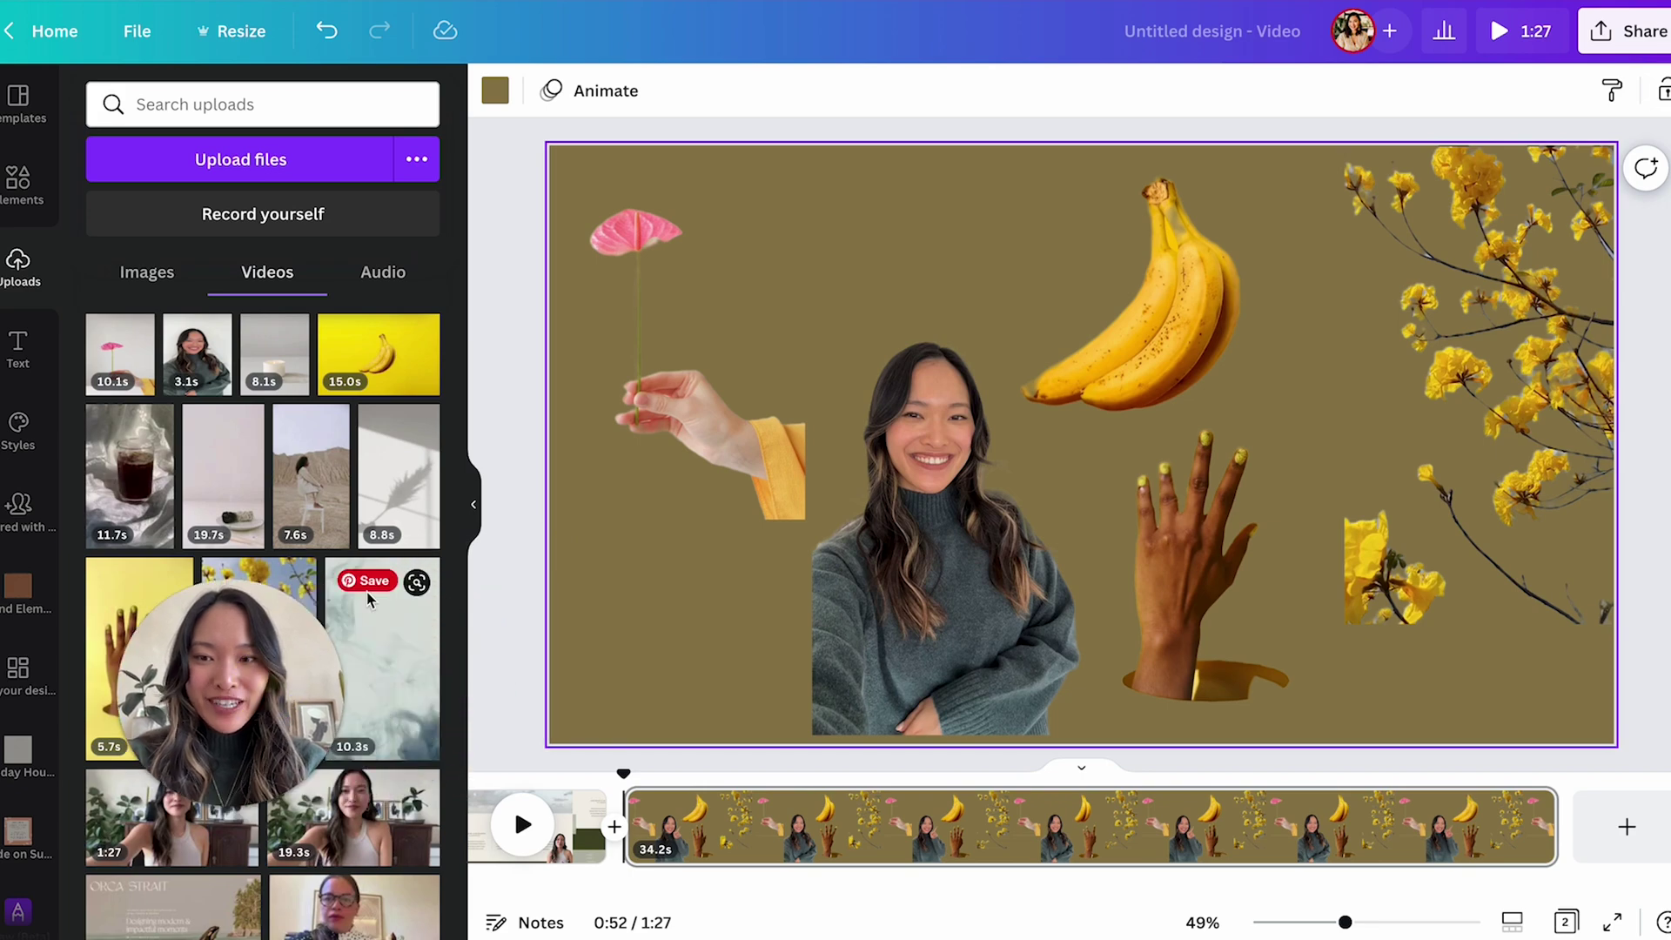
# Step: Collapse the uploads, play the pink flower clip on the page, and shrink it slightly
pyautogui.click(470, 511)
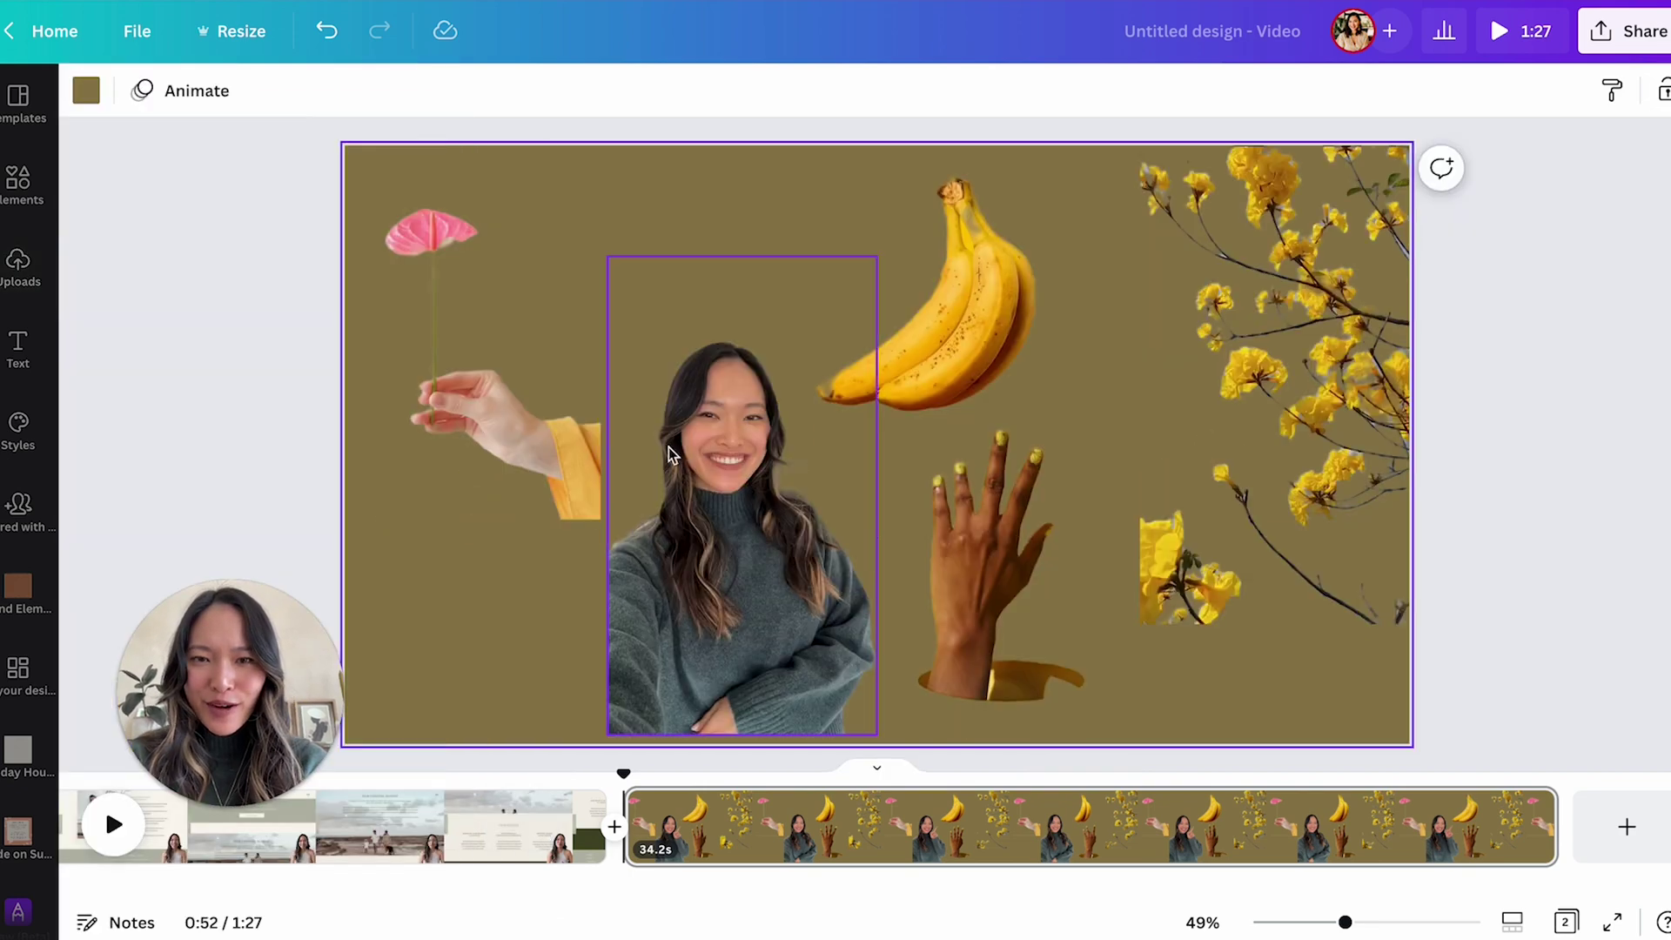
pyautogui.click(464, 384)
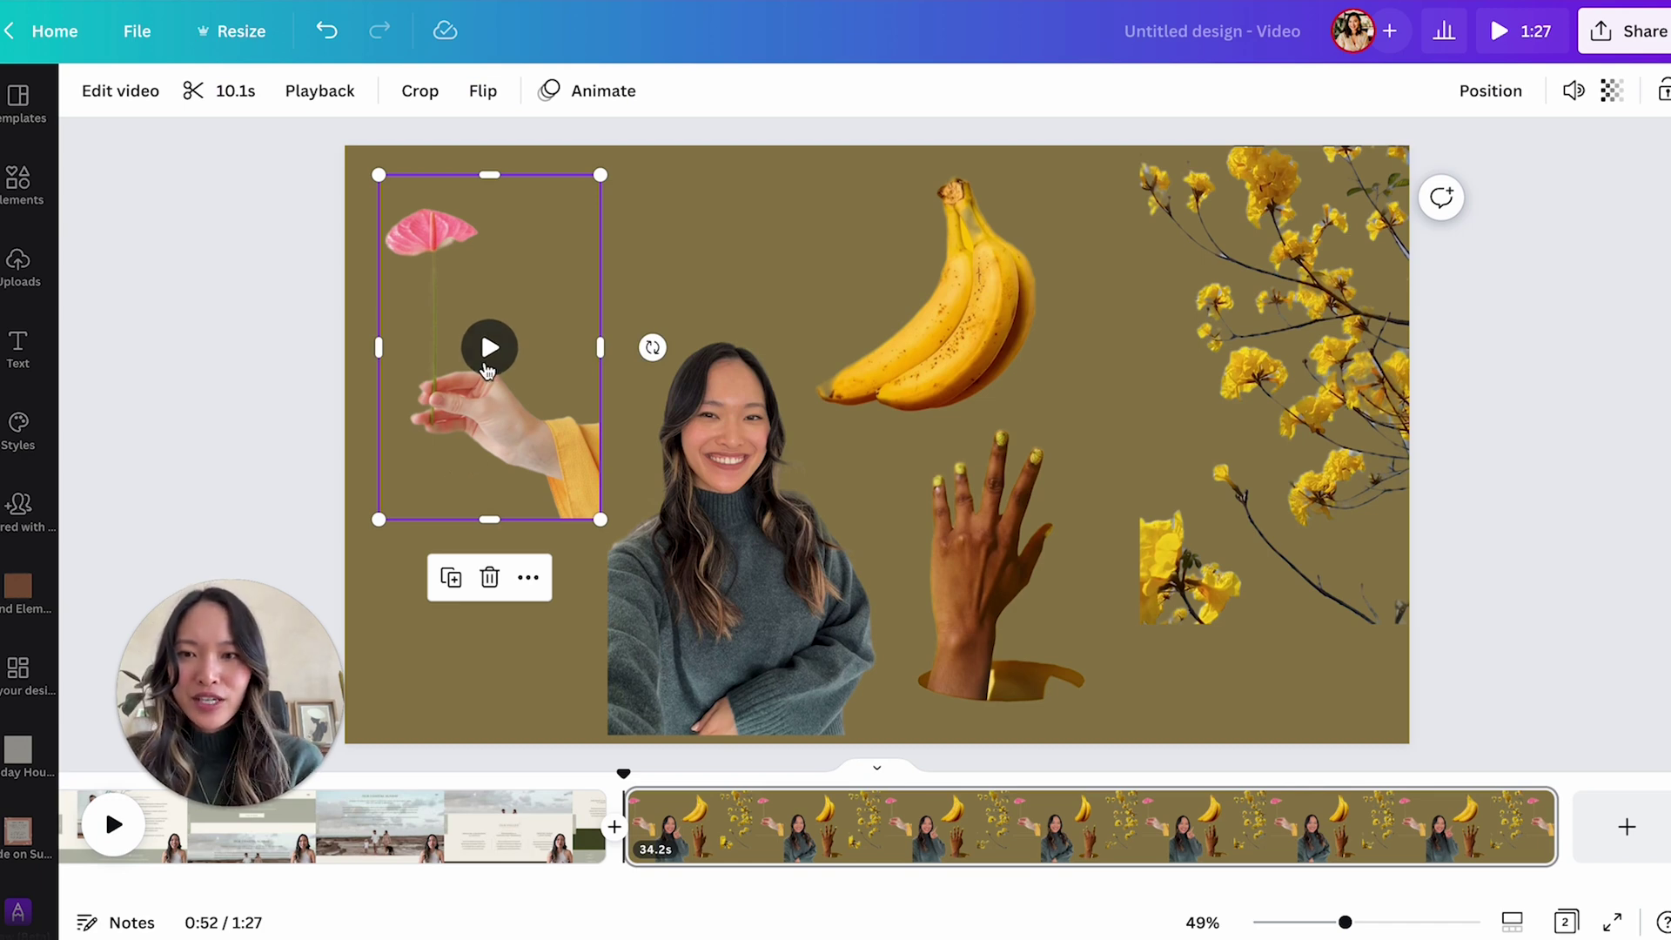
pyautogui.click(488, 350)
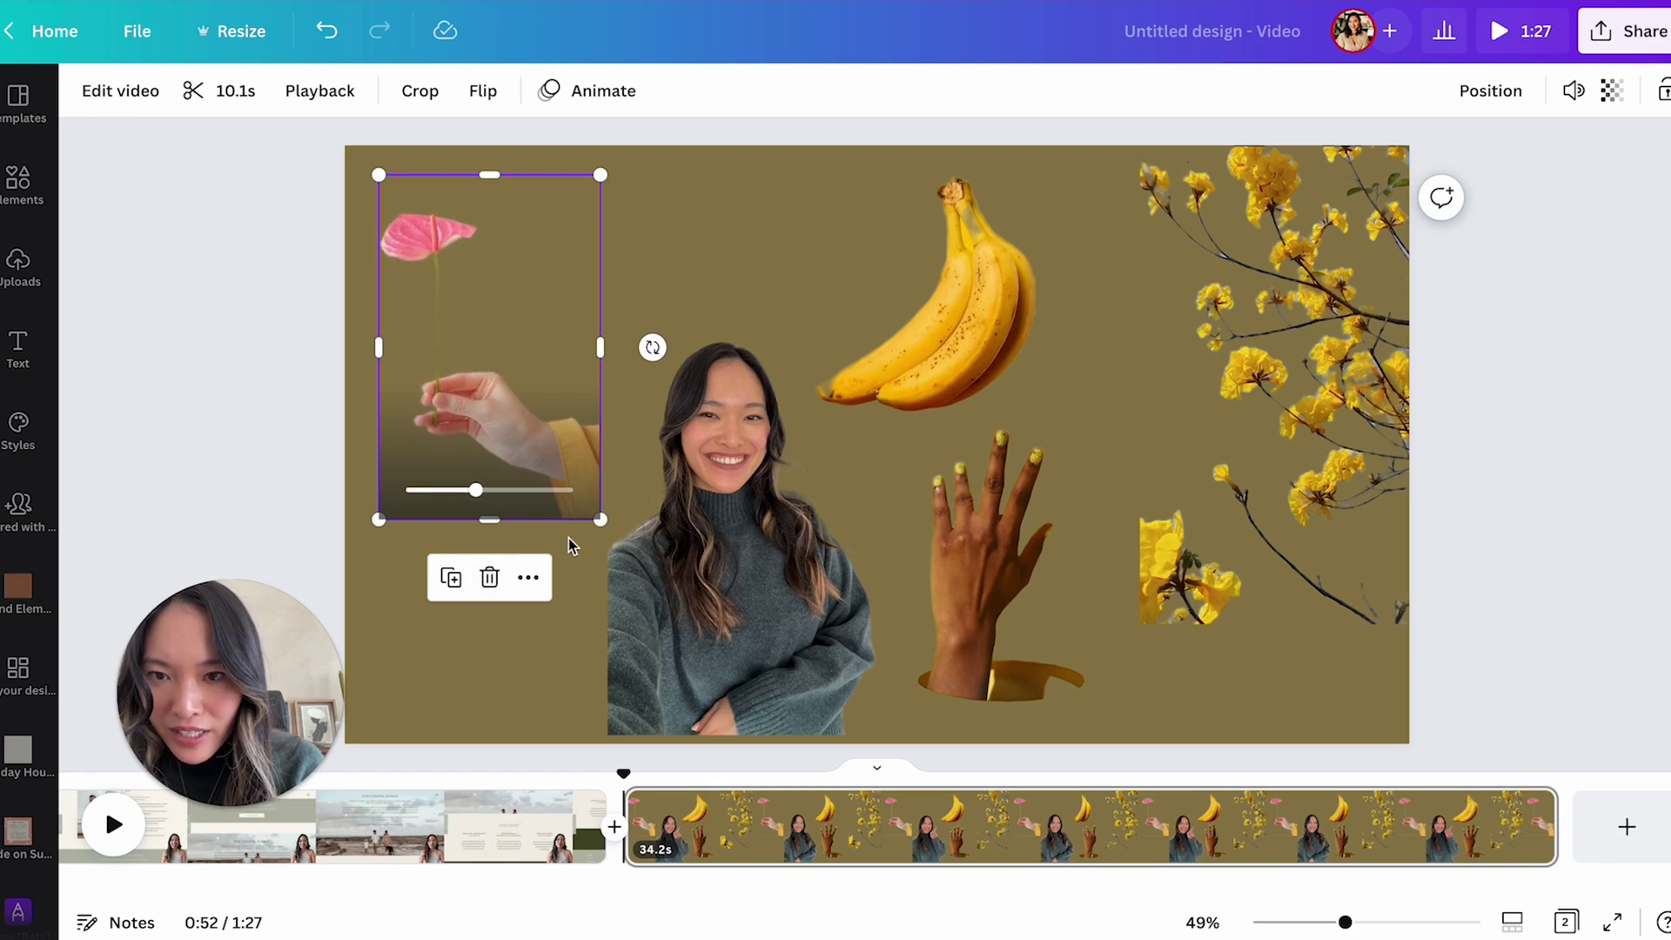
pyautogui.moveTo(600, 520)
pyautogui.mouseDown()
pyautogui.moveTo(885, 653)
pyautogui.moveTo(574, 481)
pyautogui.moveTo(600, 506)
pyautogui.mouseUp()
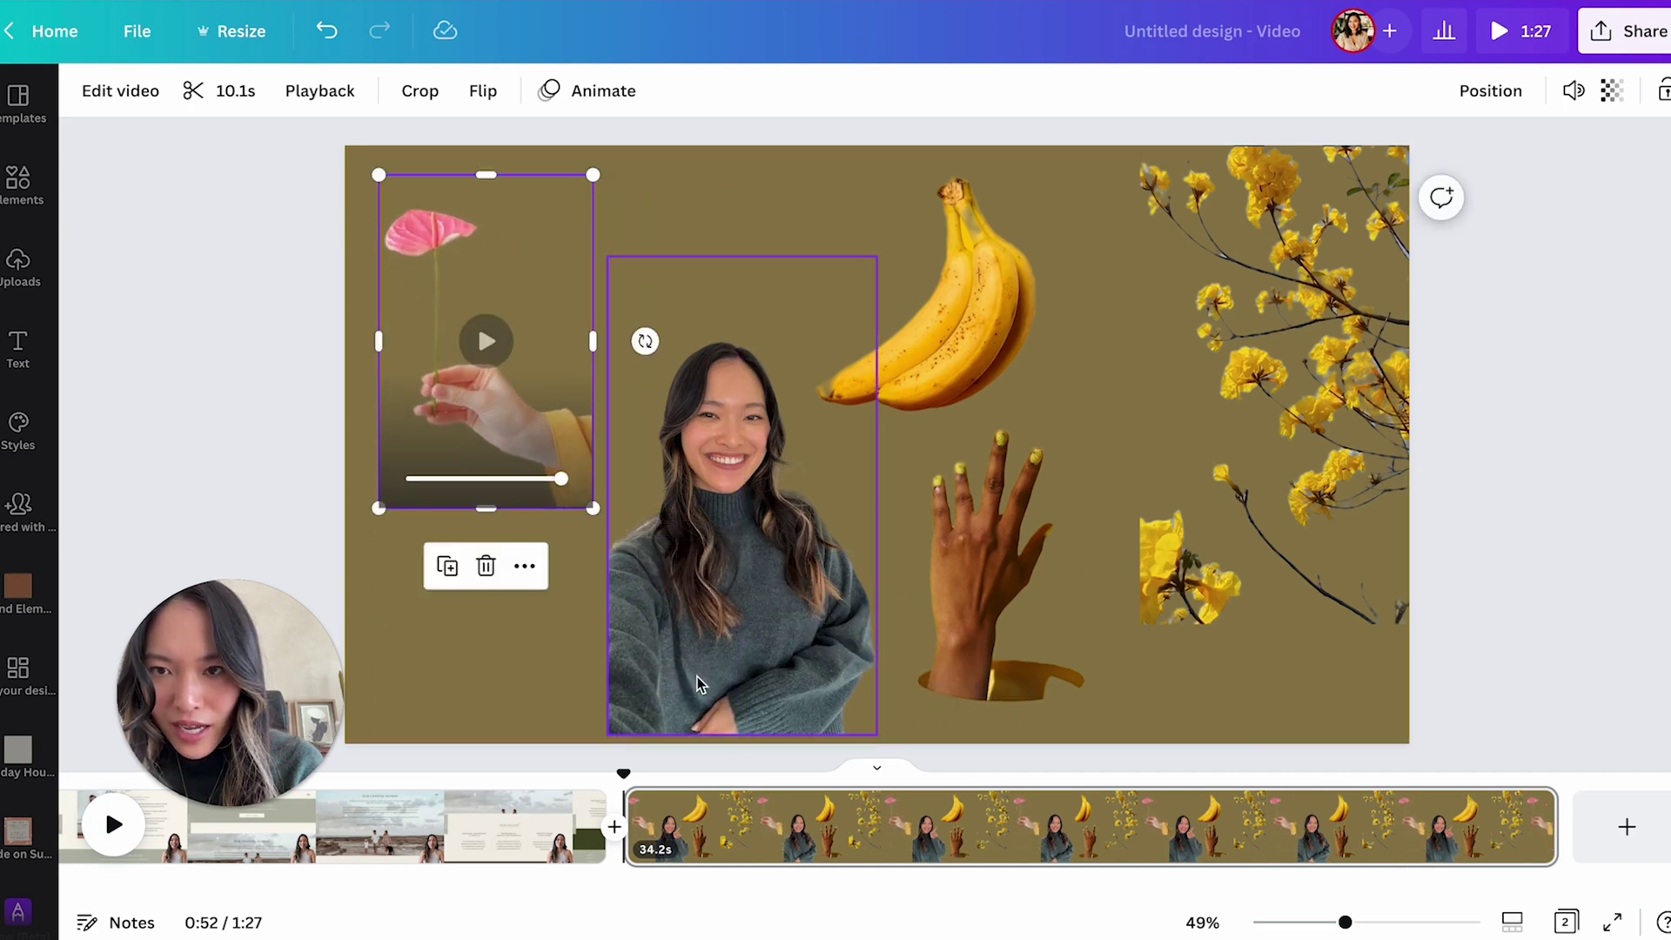
# Step: Play the selfie clip and reposition it along the page's bottom edge, between the pink flower and the bananas
pyautogui.click(723, 557)
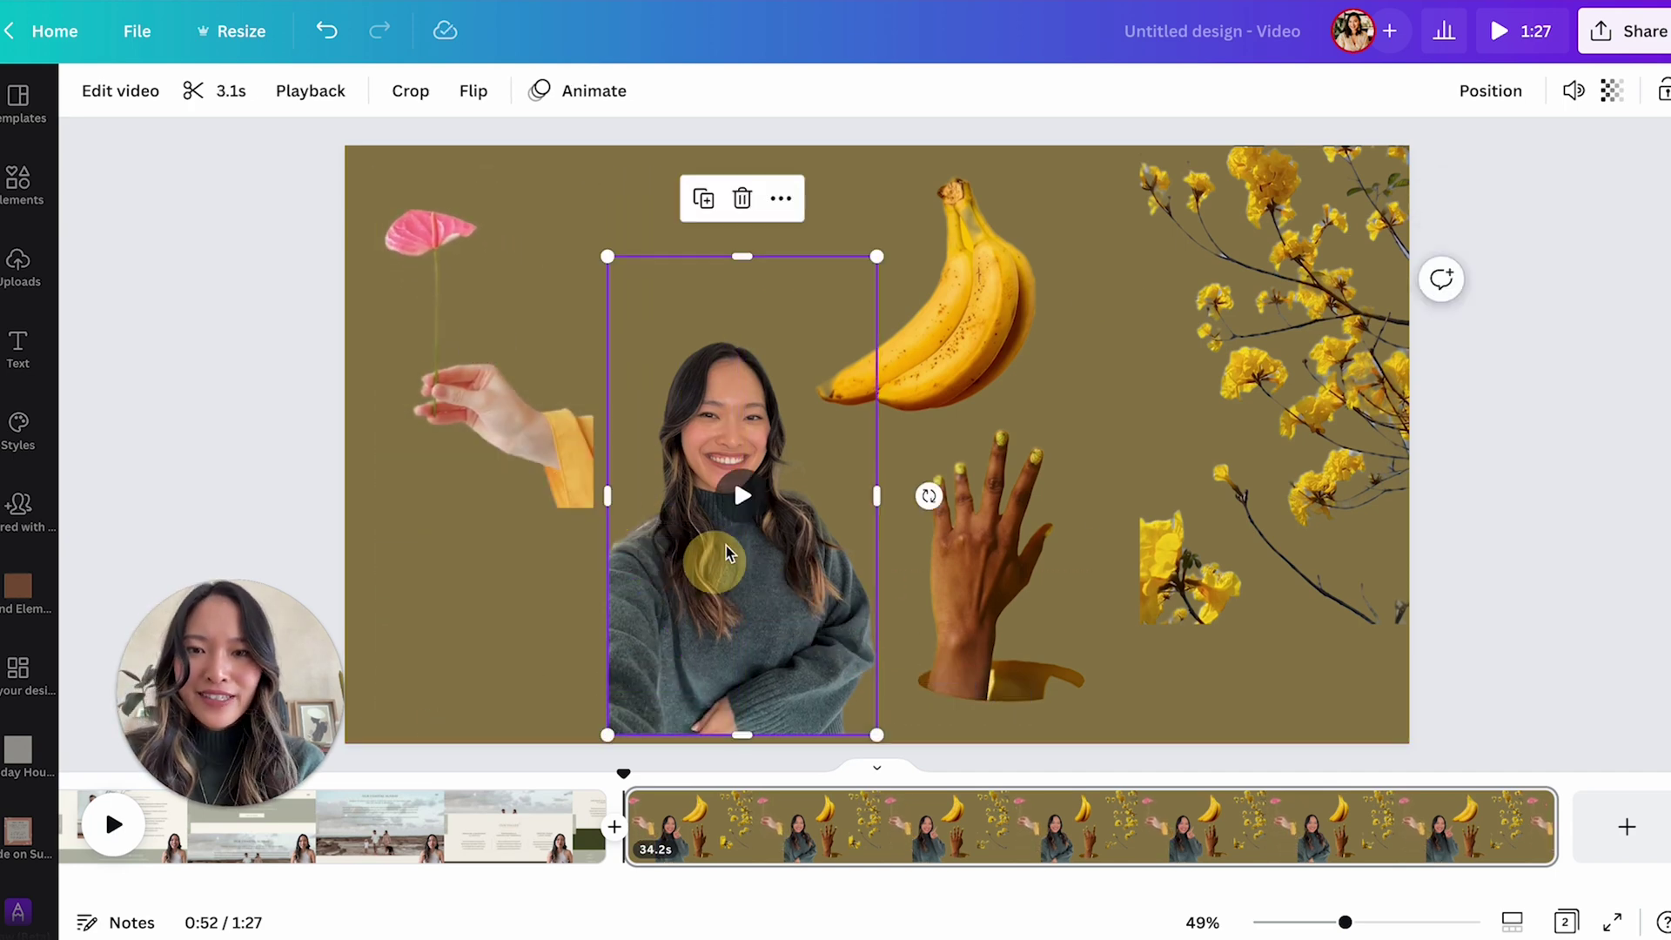
pyautogui.click(742, 497)
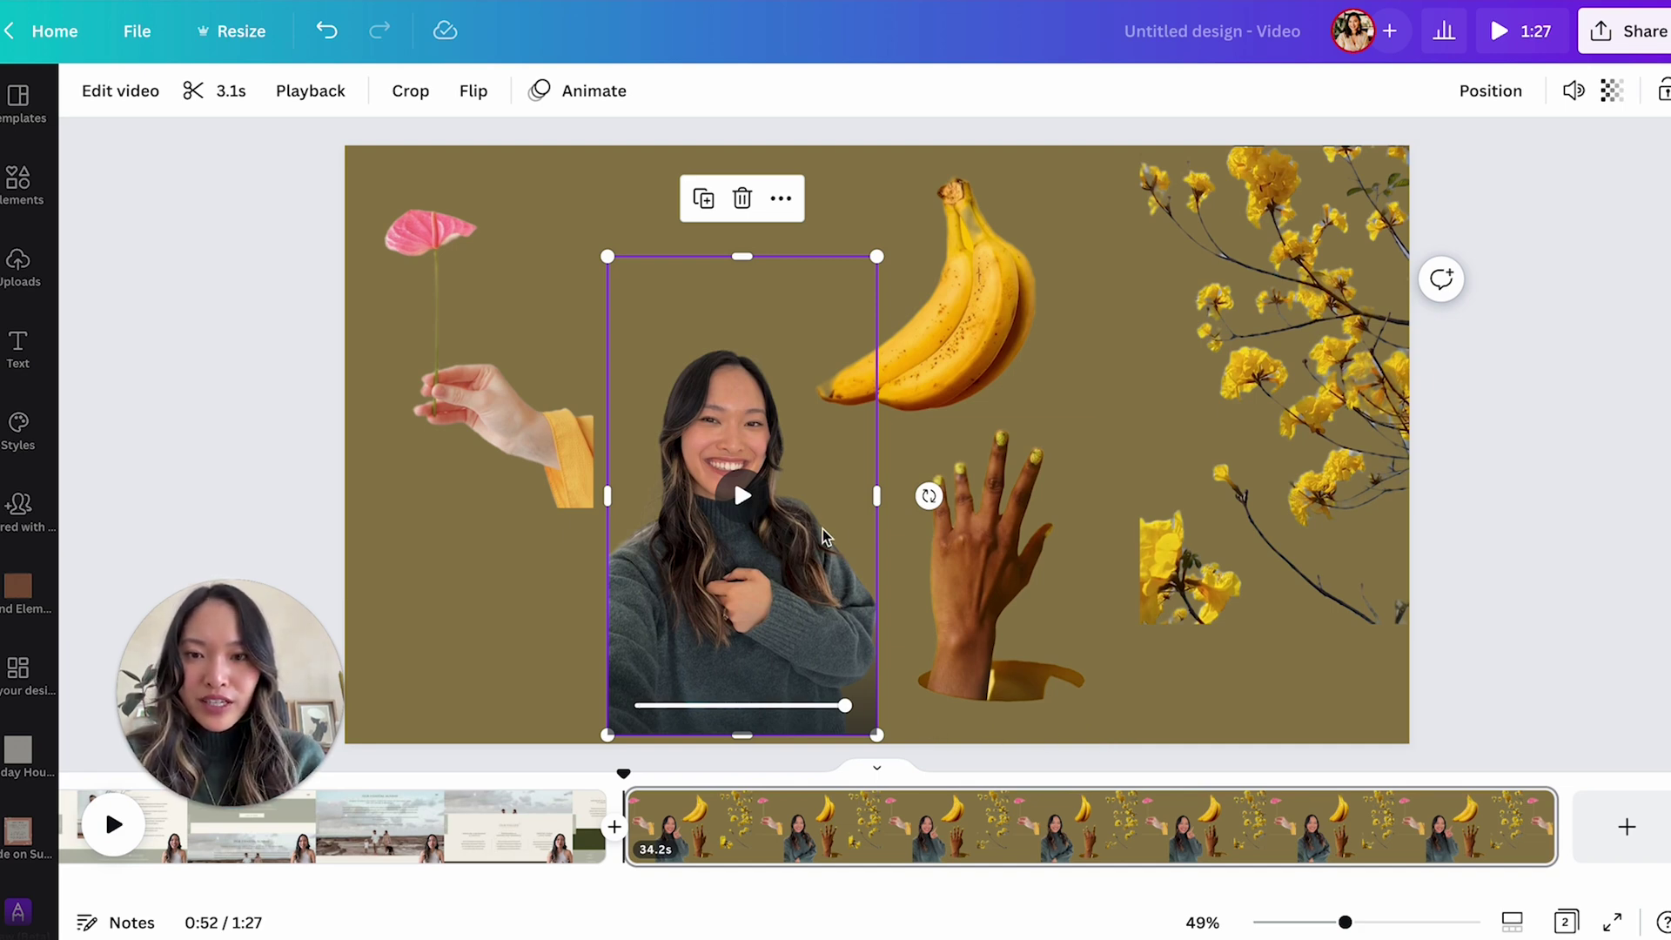
pyautogui.moveTo(770, 561); pyautogui.dragTo(498, 555)
pyautogui.click(480, 504)
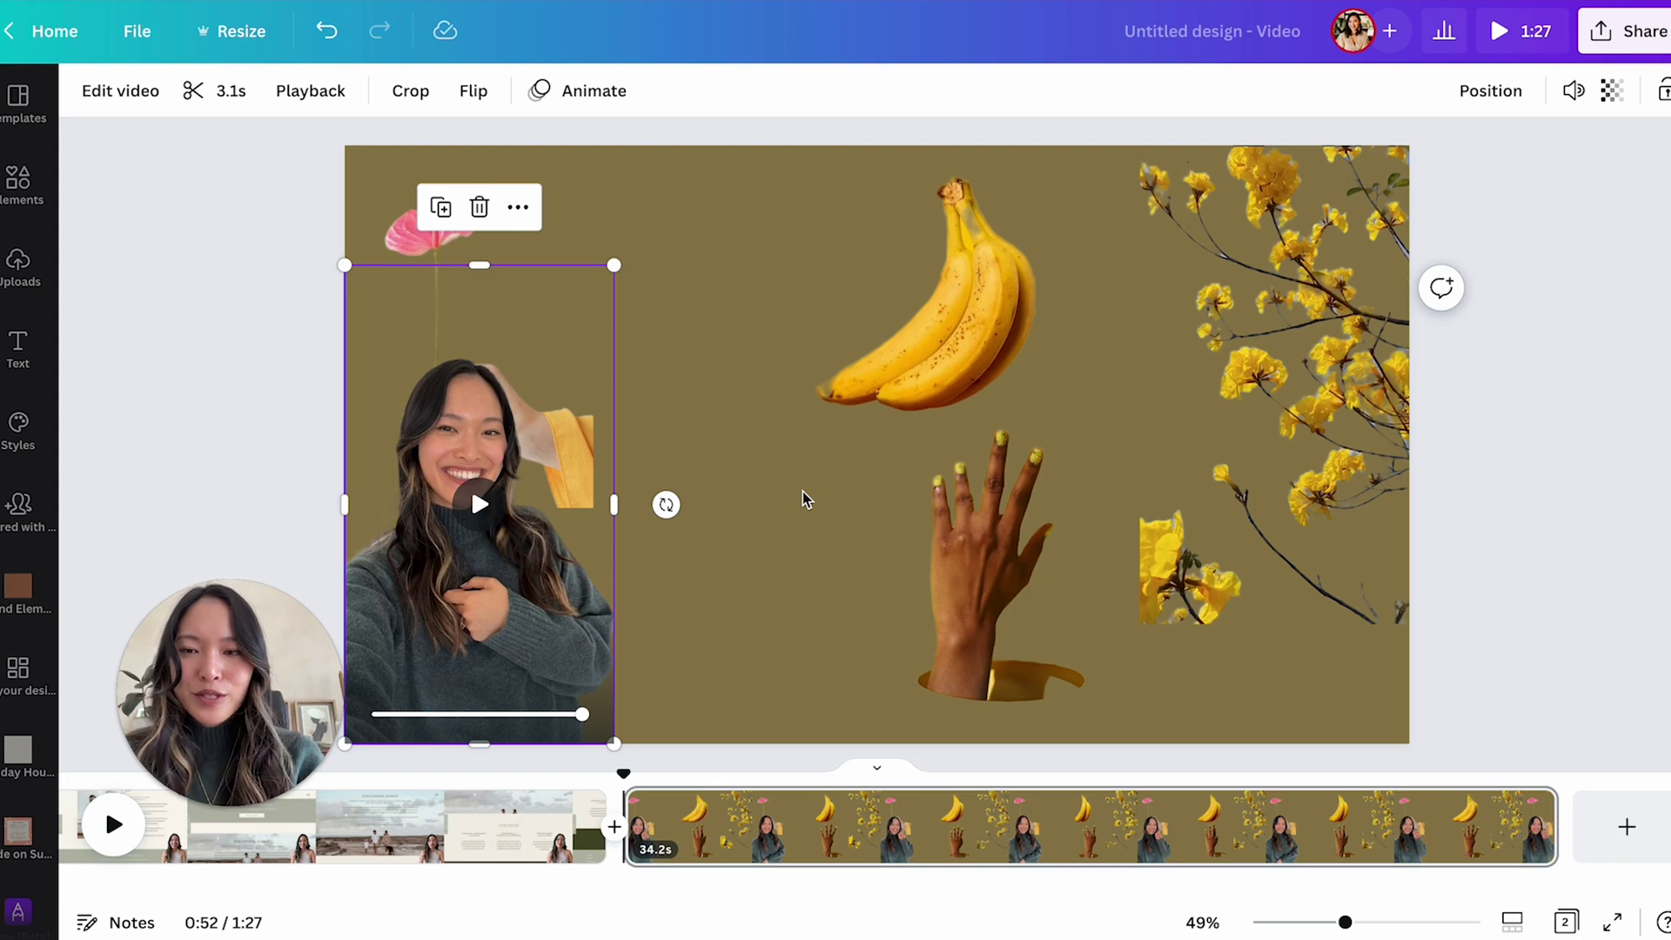
pyautogui.moveTo(540, 644); pyautogui.dragTo(774, 644)
# Step: Play the banana clip and the raised hand clip to check their background removal
pyautogui.click(898, 406)
pyautogui.click(922, 287)
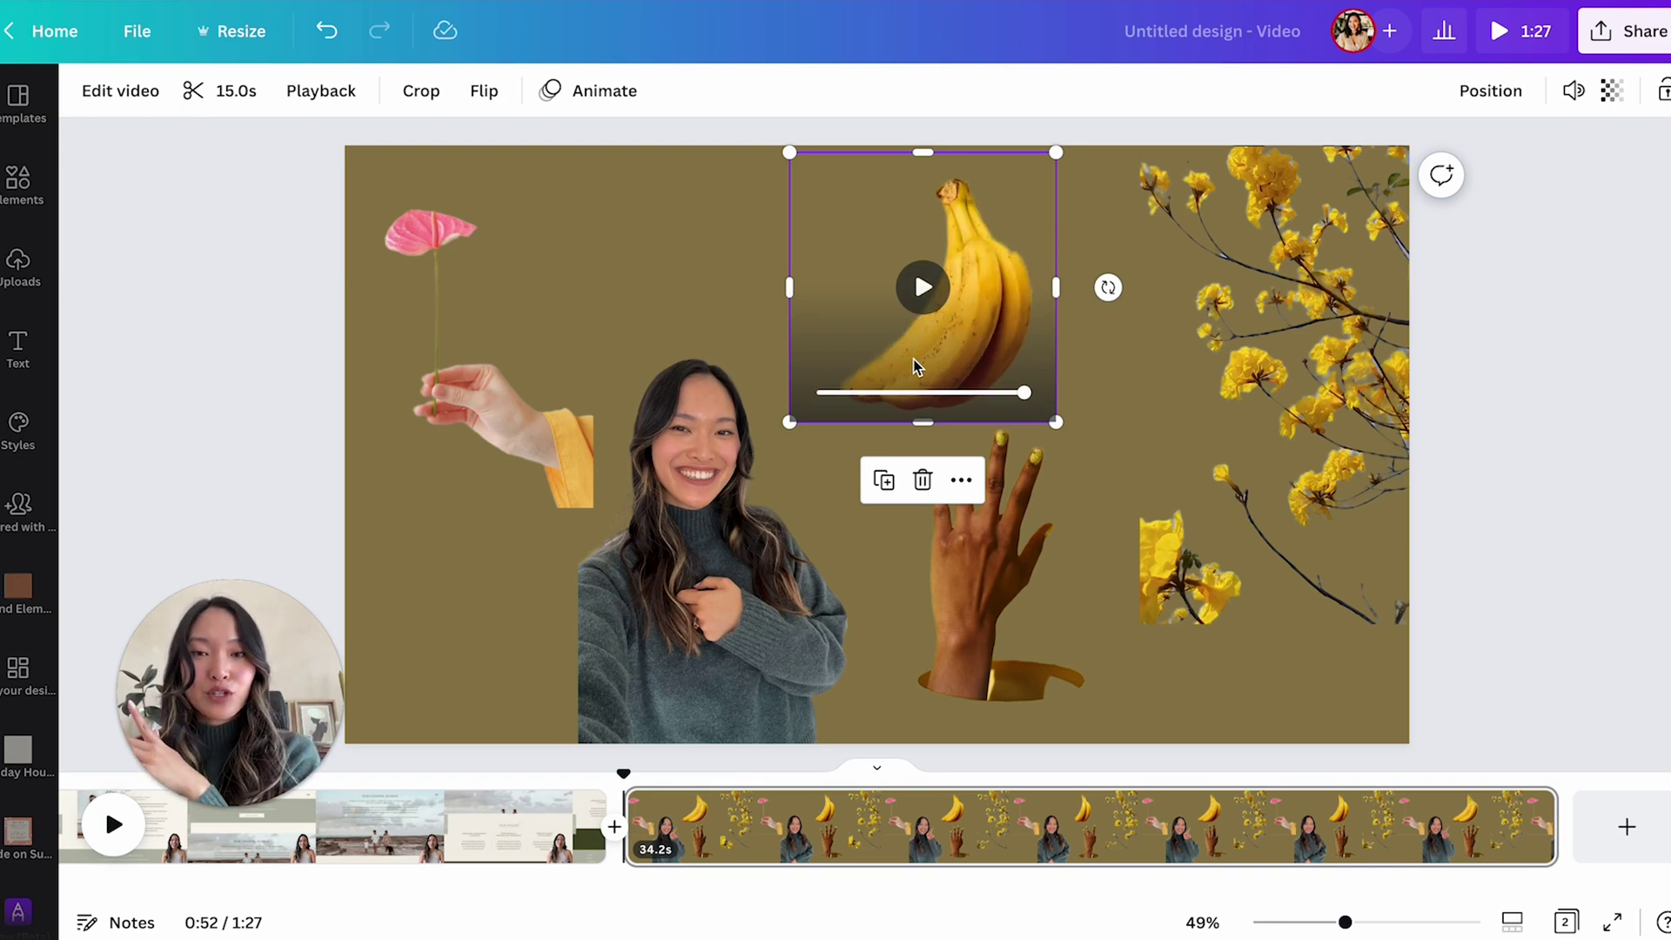
pyautogui.click(999, 567)
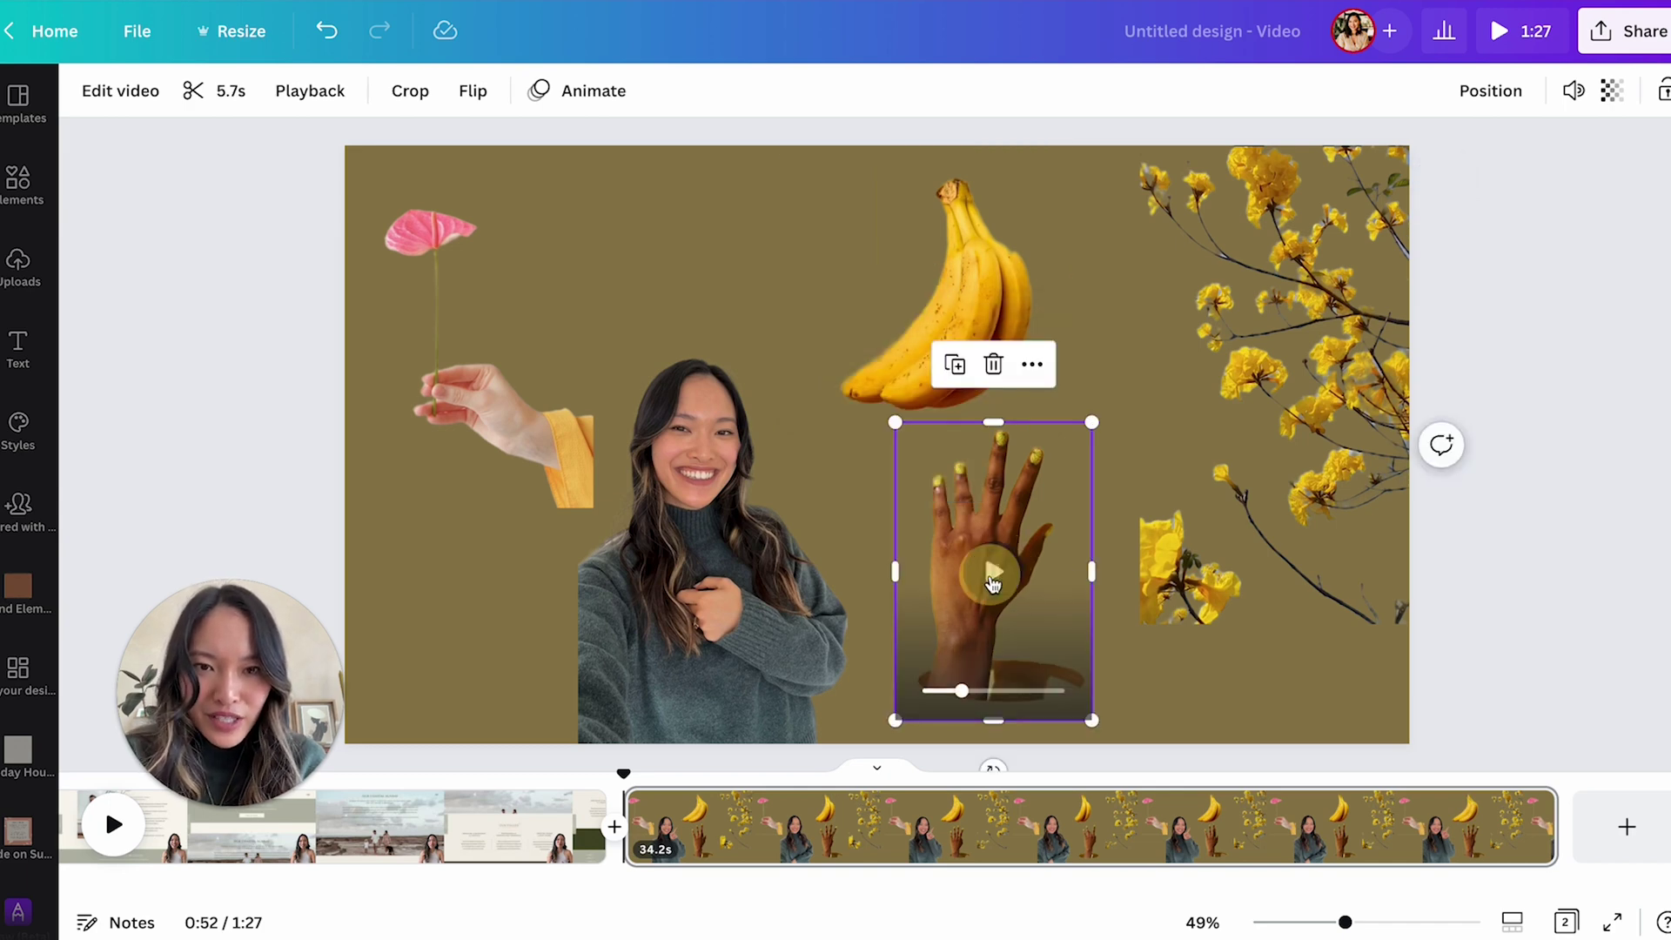
pyautogui.click(992, 574)
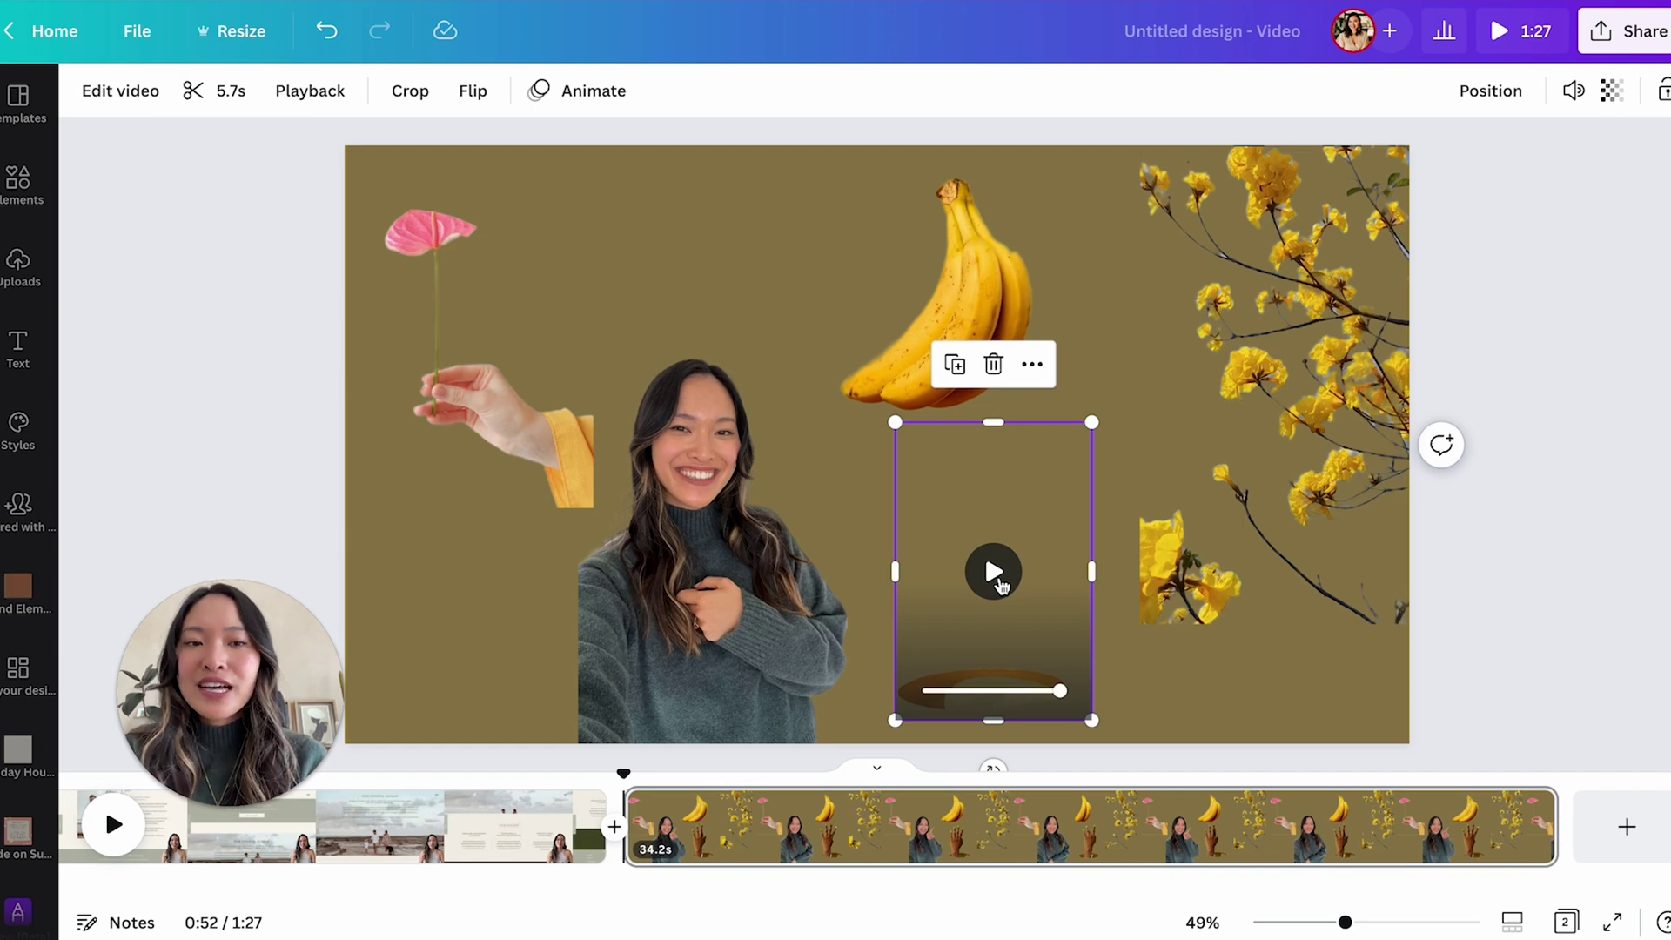
# Step: Play the yellow flower branch clip to examine the edges of its cut-out
pyautogui.click(1316, 384)
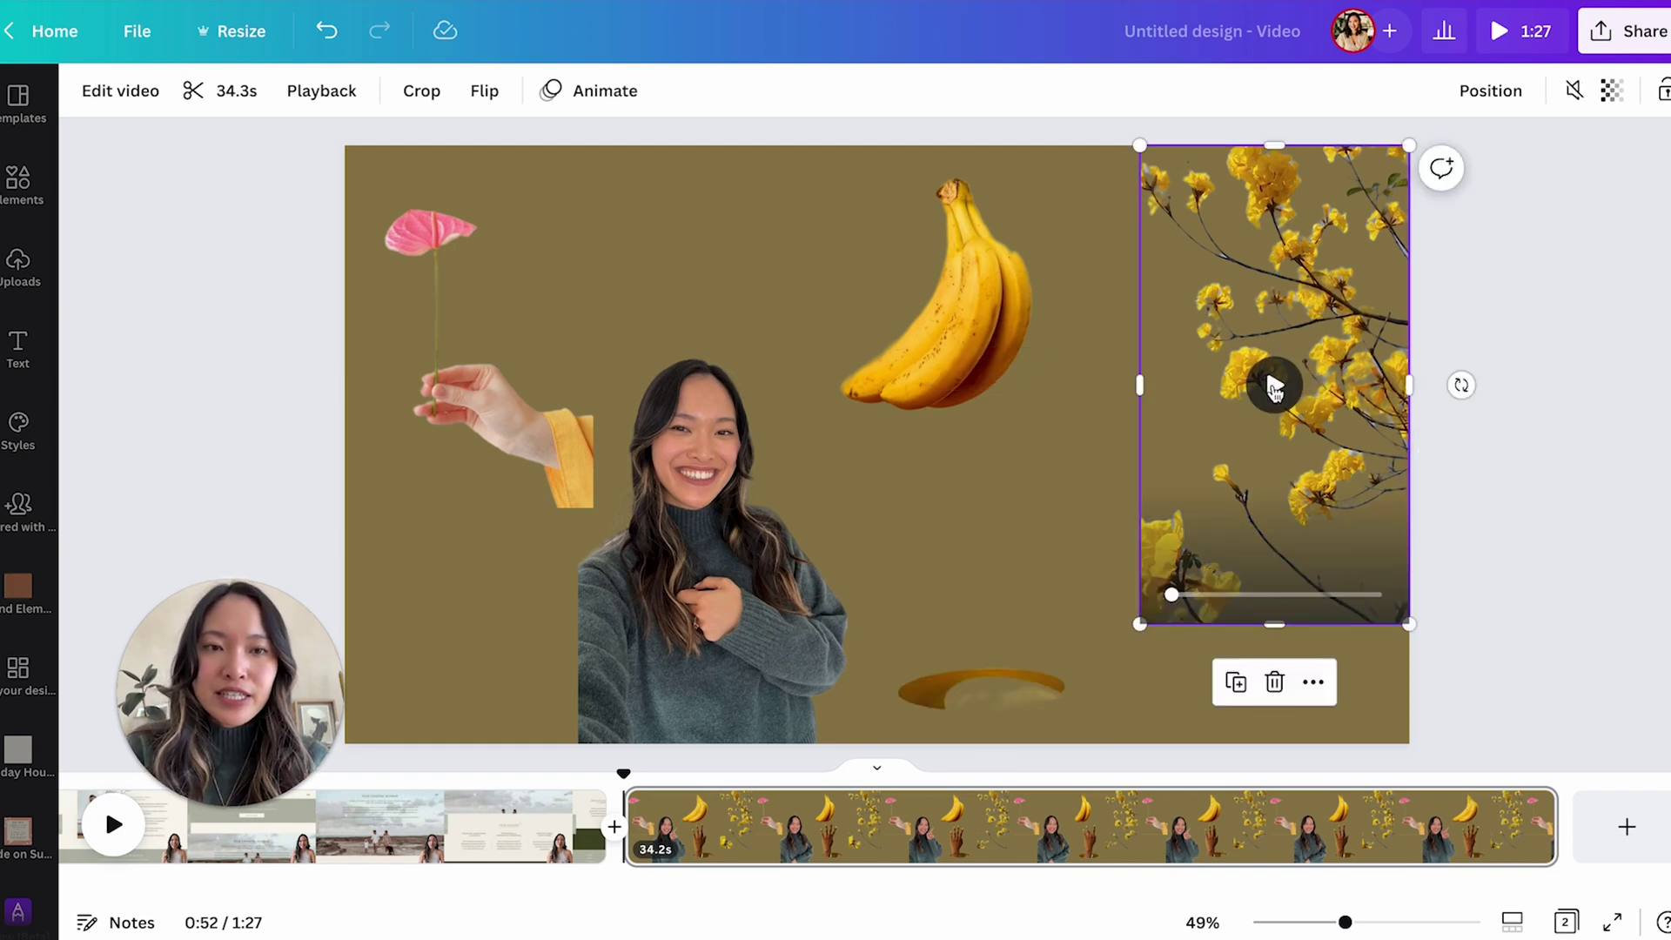
pyautogui.click(1273, 389)
pyautogui.click(1273, 389)
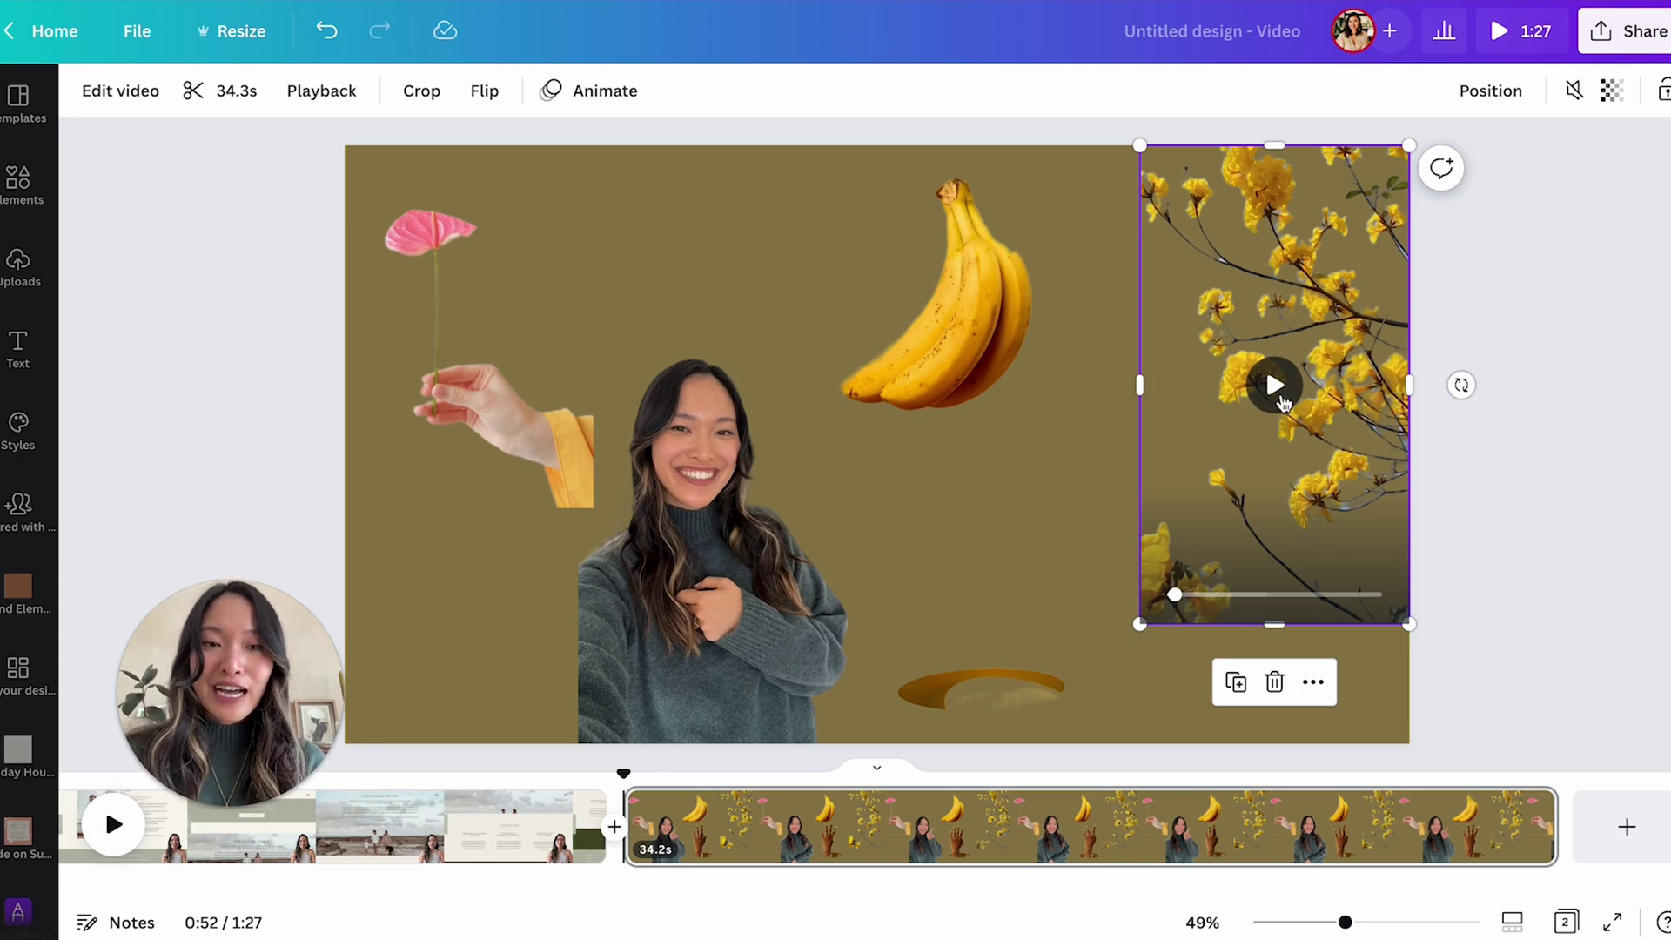
pyautogui.click(1276, 386)
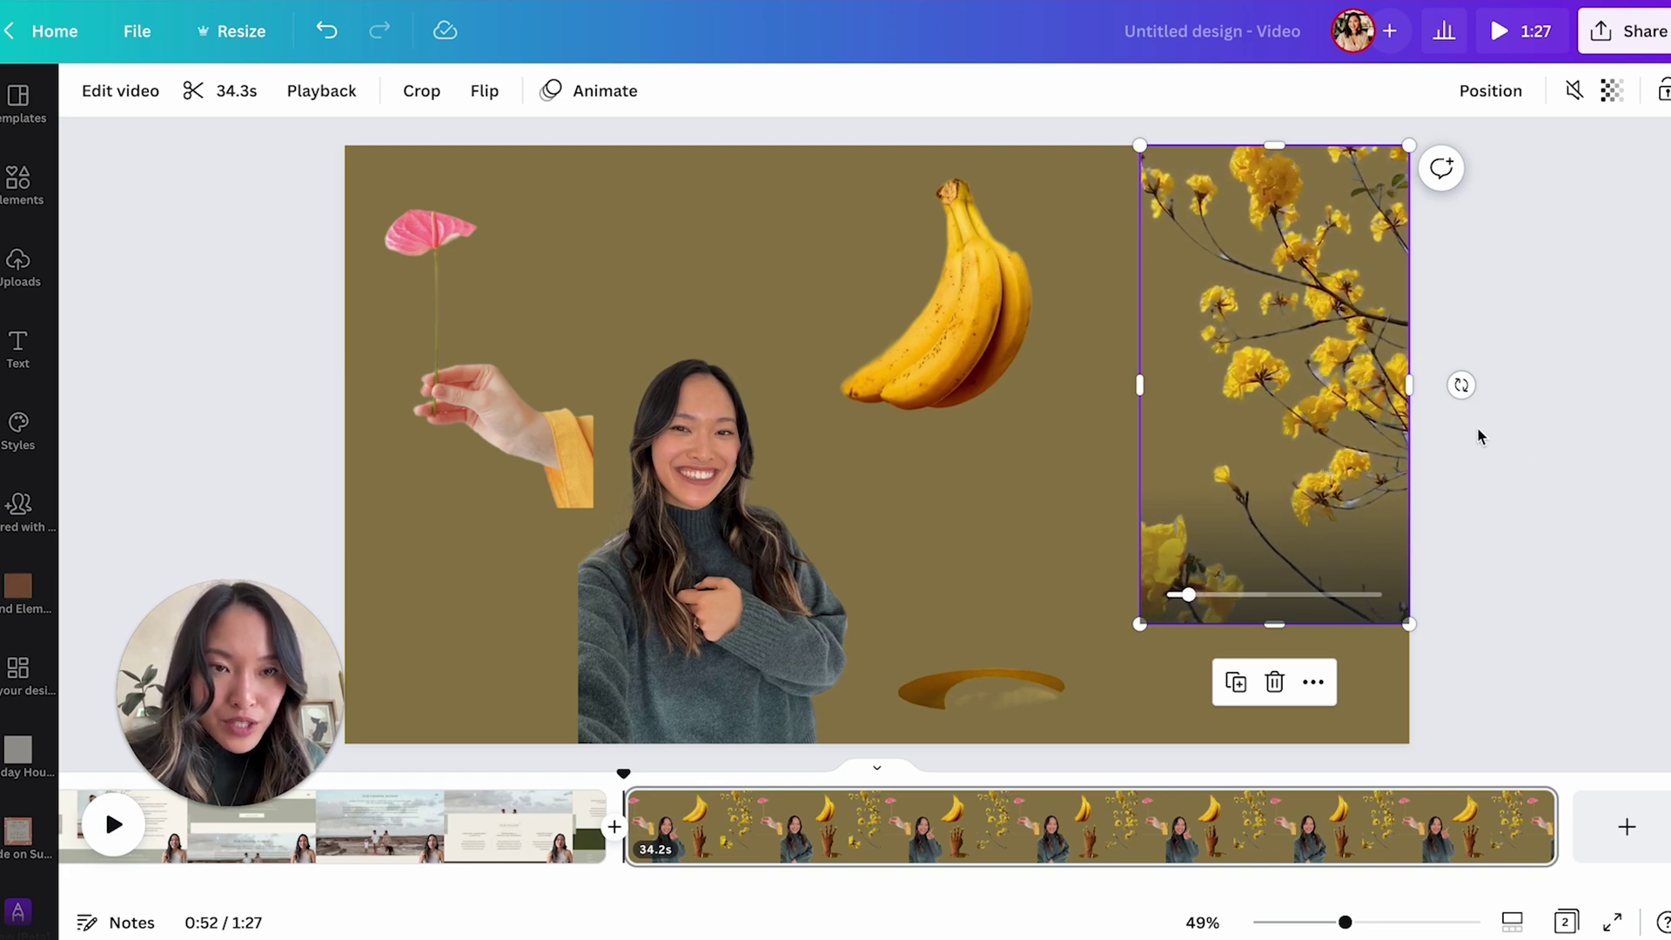
pyautogui.moveTo(1347, 335)
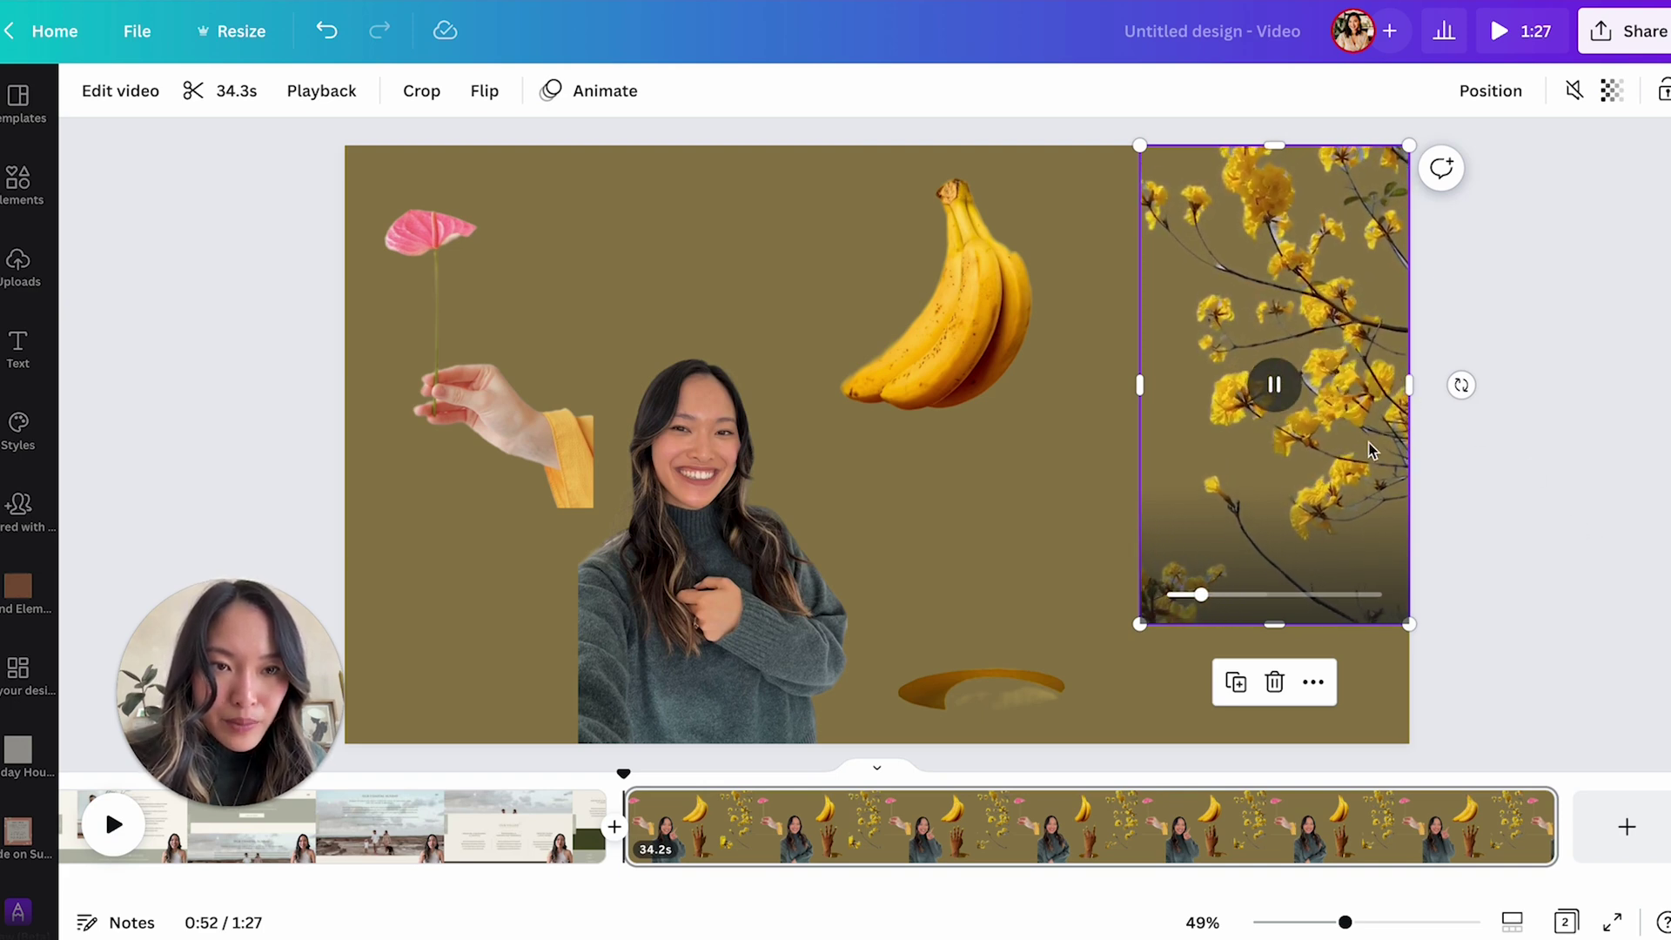
pyautogui.moveTo(1355, 513)
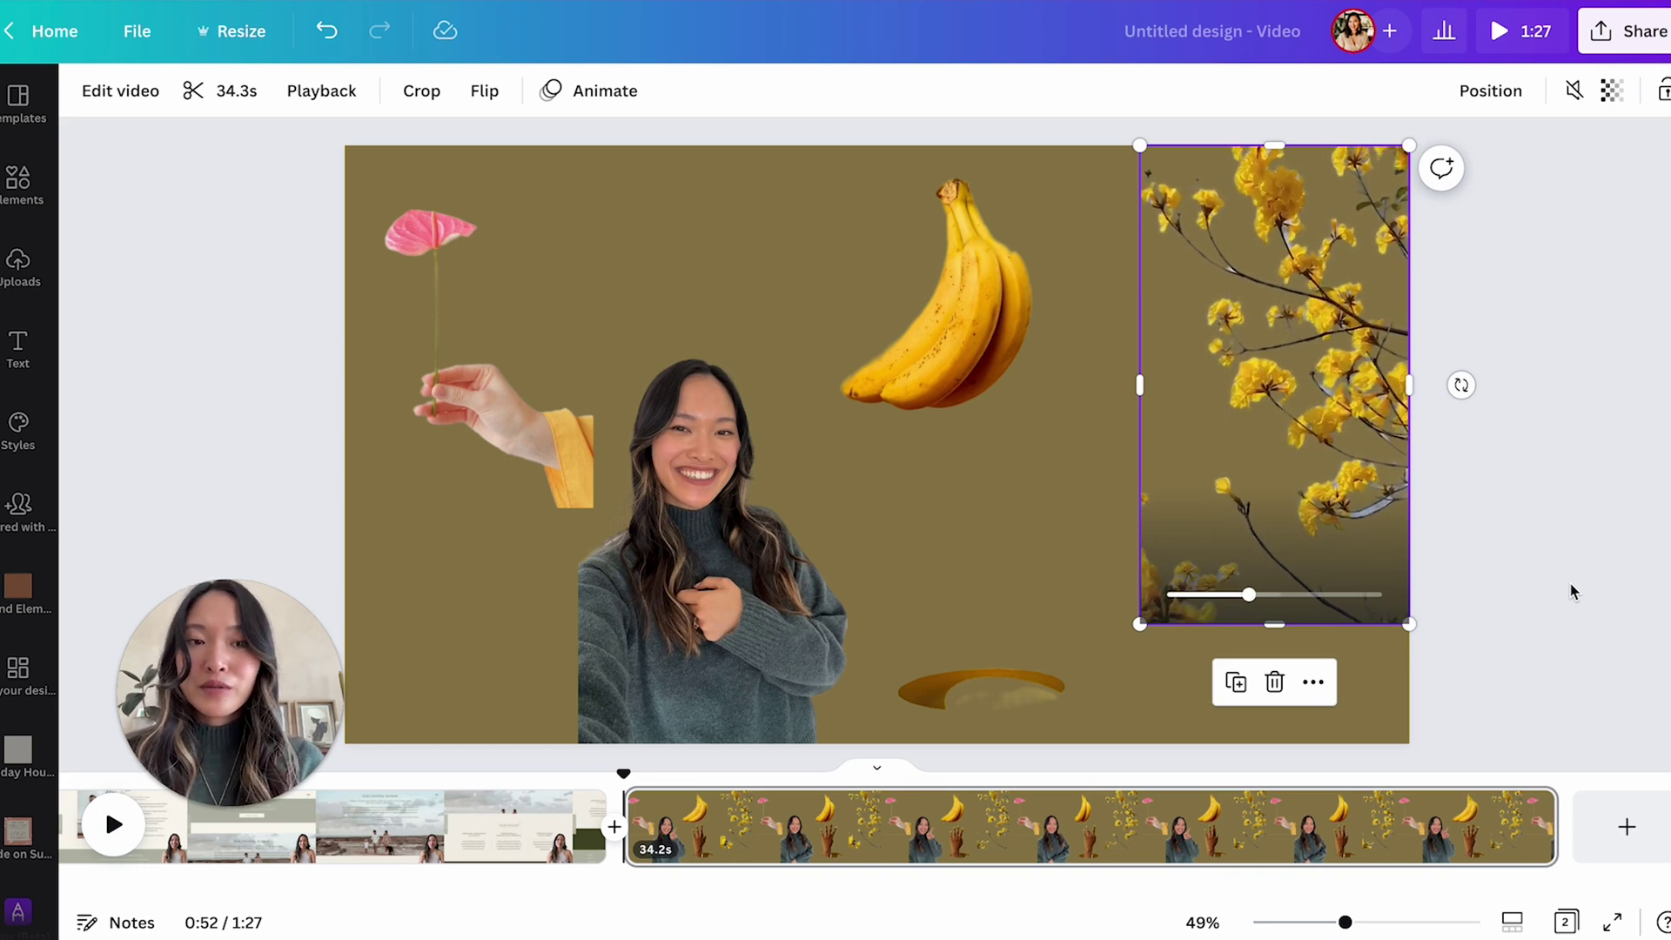
# Step: Enlarge the yellow flower branch clip to the full page height and play it at that size
pyautogui.moveTo(1139, 624); pyautogui.dragTo(1042, 742)
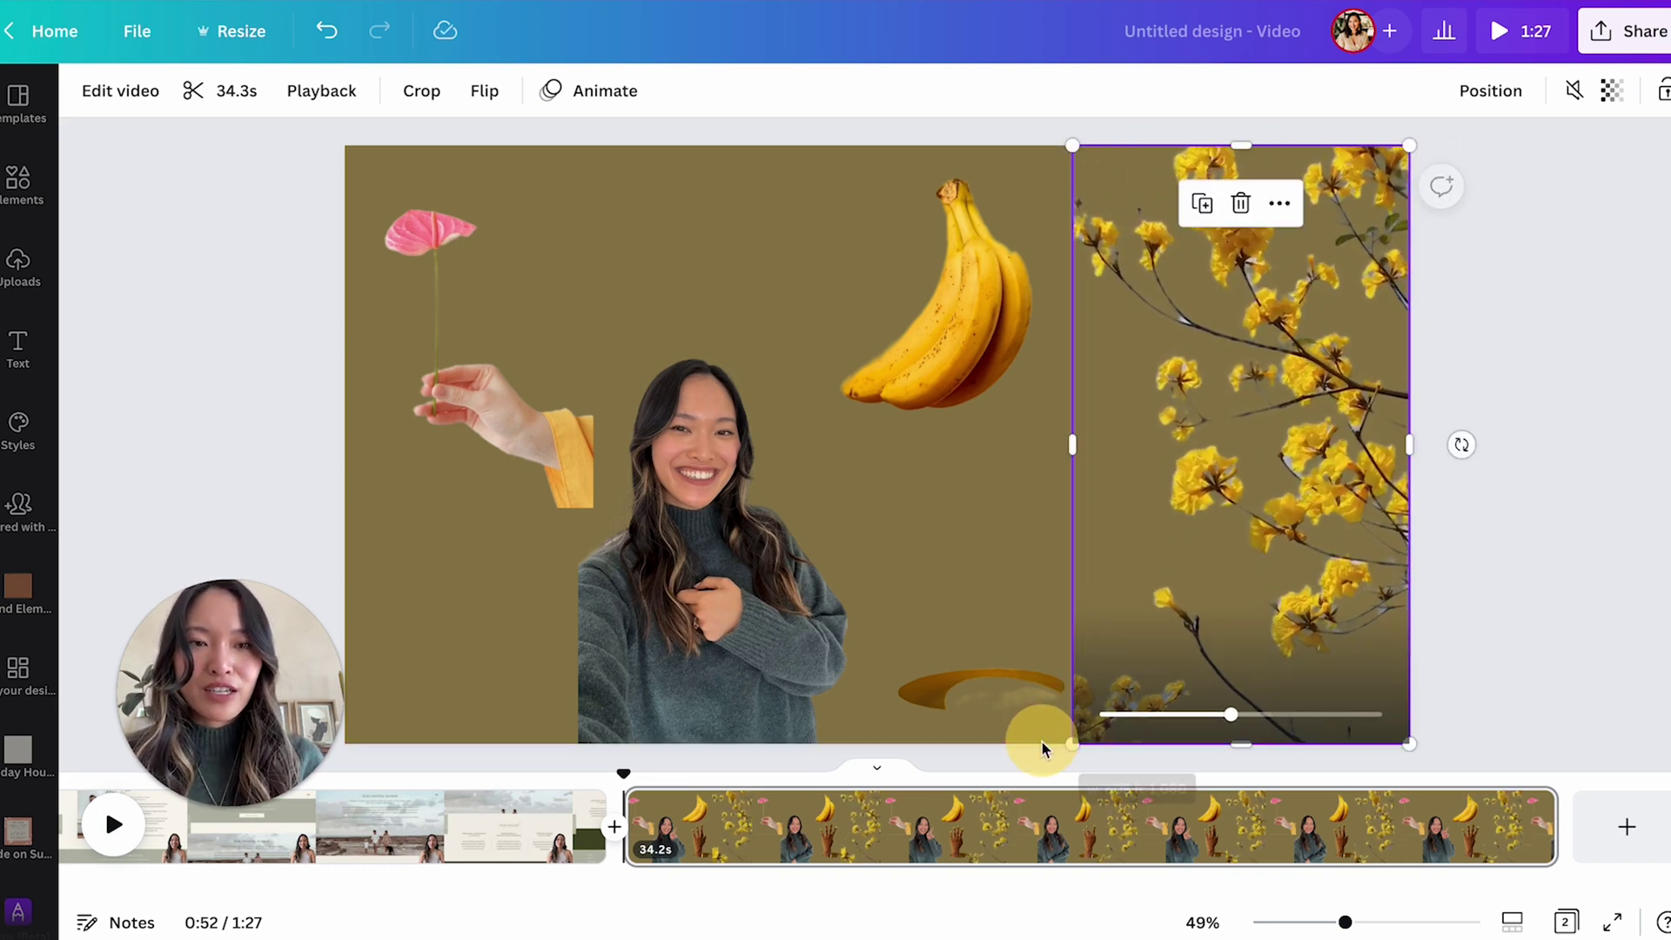
pyautogui.click(1604, 627)
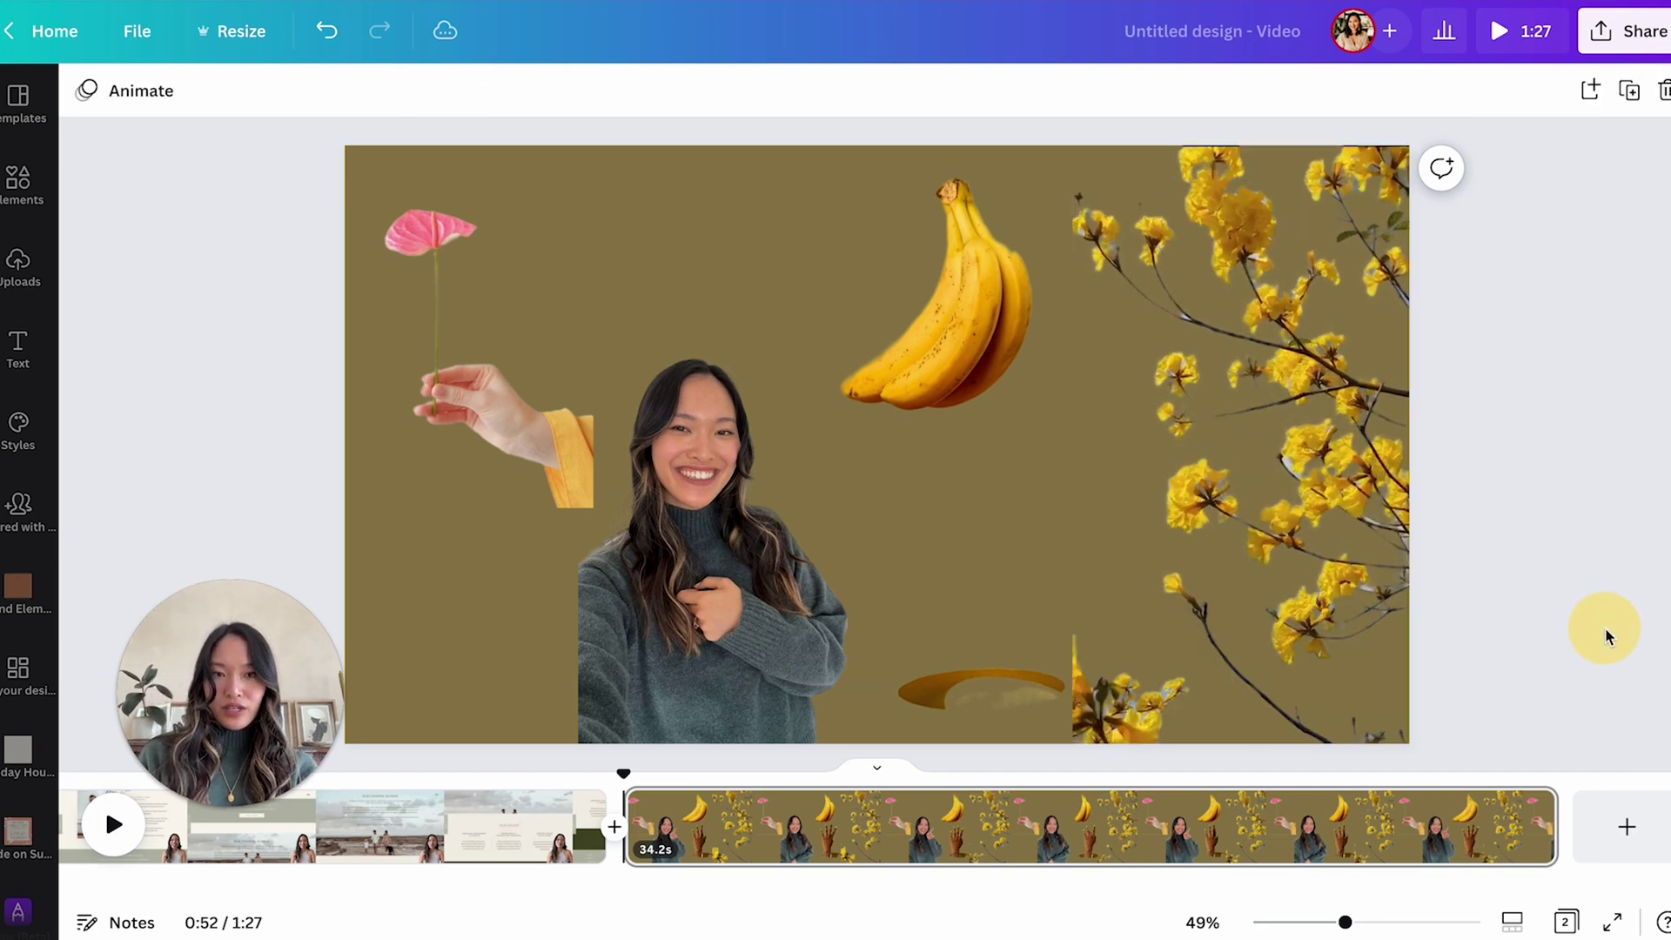
pyautogui.click(1357, 602)
pyautogui.click(1241, 444)
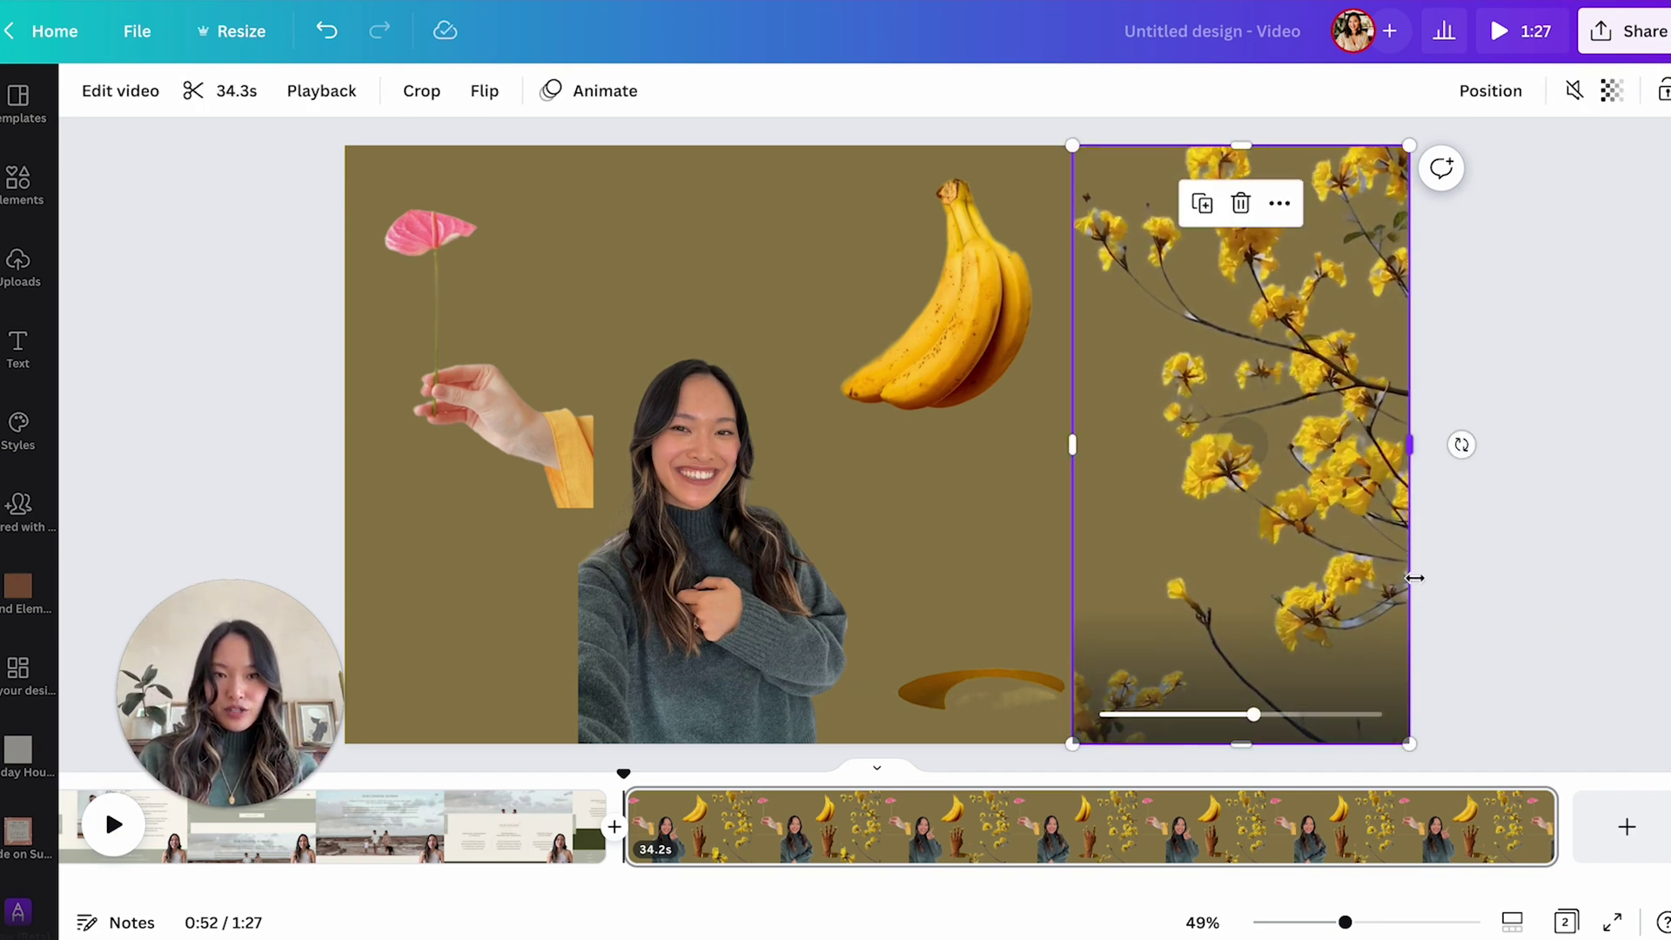
pyautogui.moveTo(1312, 577)
pyautogui.mouseDown()
pyautogui.moveTo(994, 577)
pyautogui.moveTo(1209, 589)
pyautogui.moveTo(979, 590)
pyautogui.moveTo(826, 636)
pyautogui.moveTo(816, 613)
pyautogui.moveTo(1026, 606)
pyautogui.moveTo(786, 607)
pyautogui.moveTo(1325, 589)
pyautogui.mouseUp()
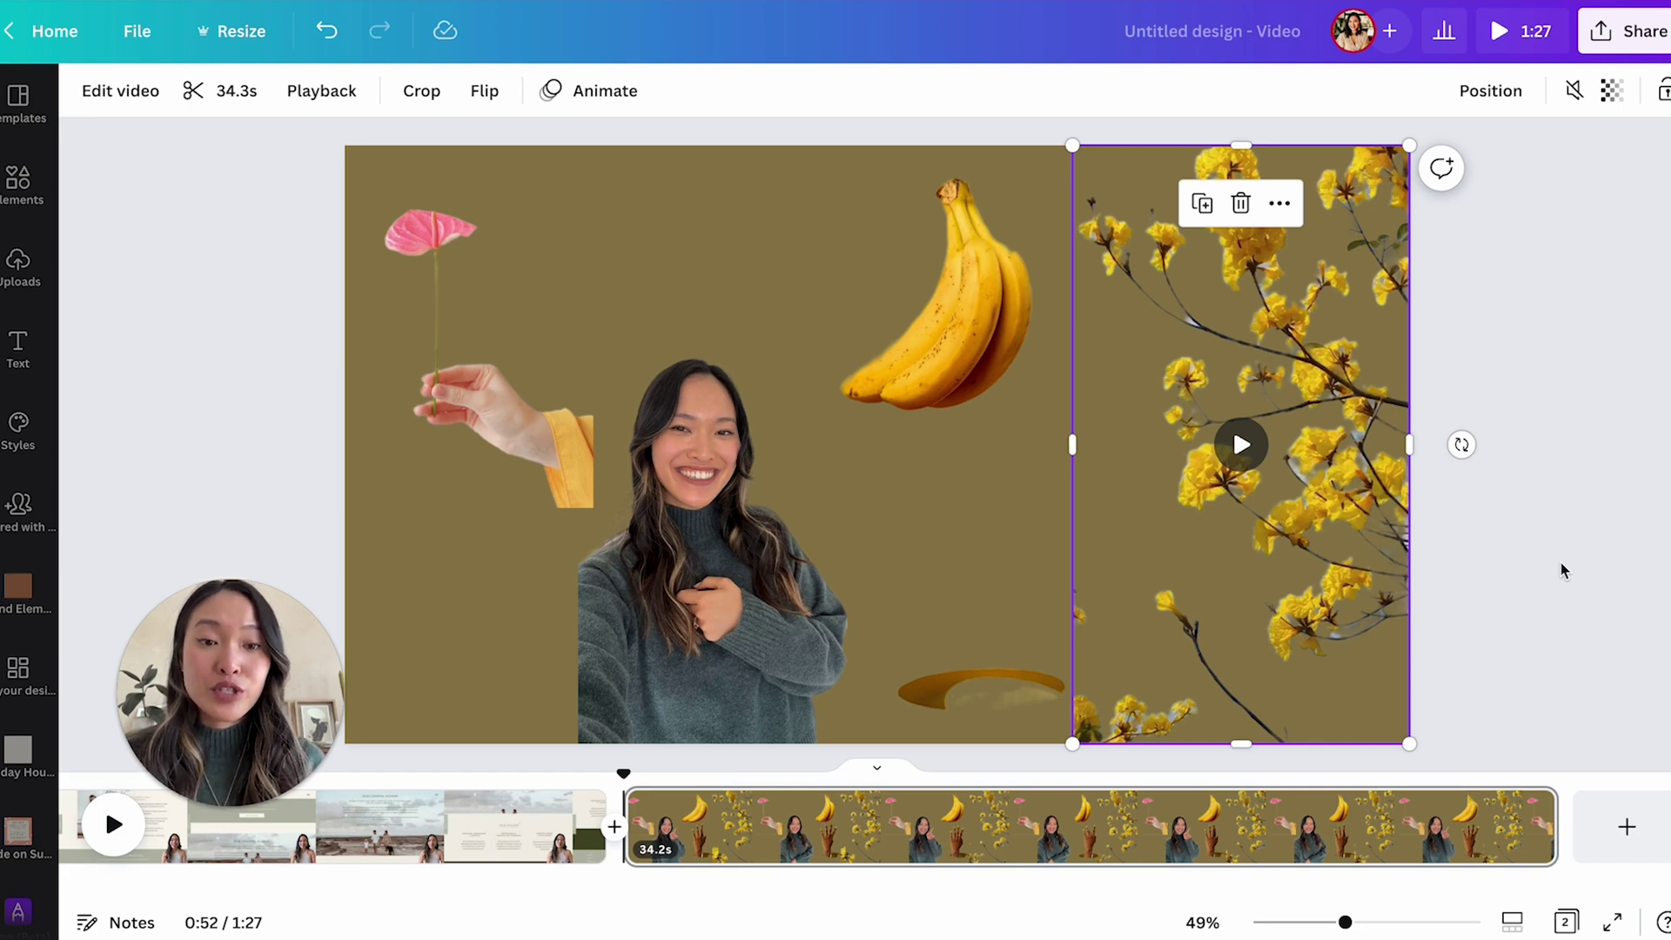
# Step: Shrink the yellow flower branch clip into the page's upper-right corner, and replay the banana clip
pyautogui.moveTo(1072, 743); pyautogui.dragTo(1164, 550)
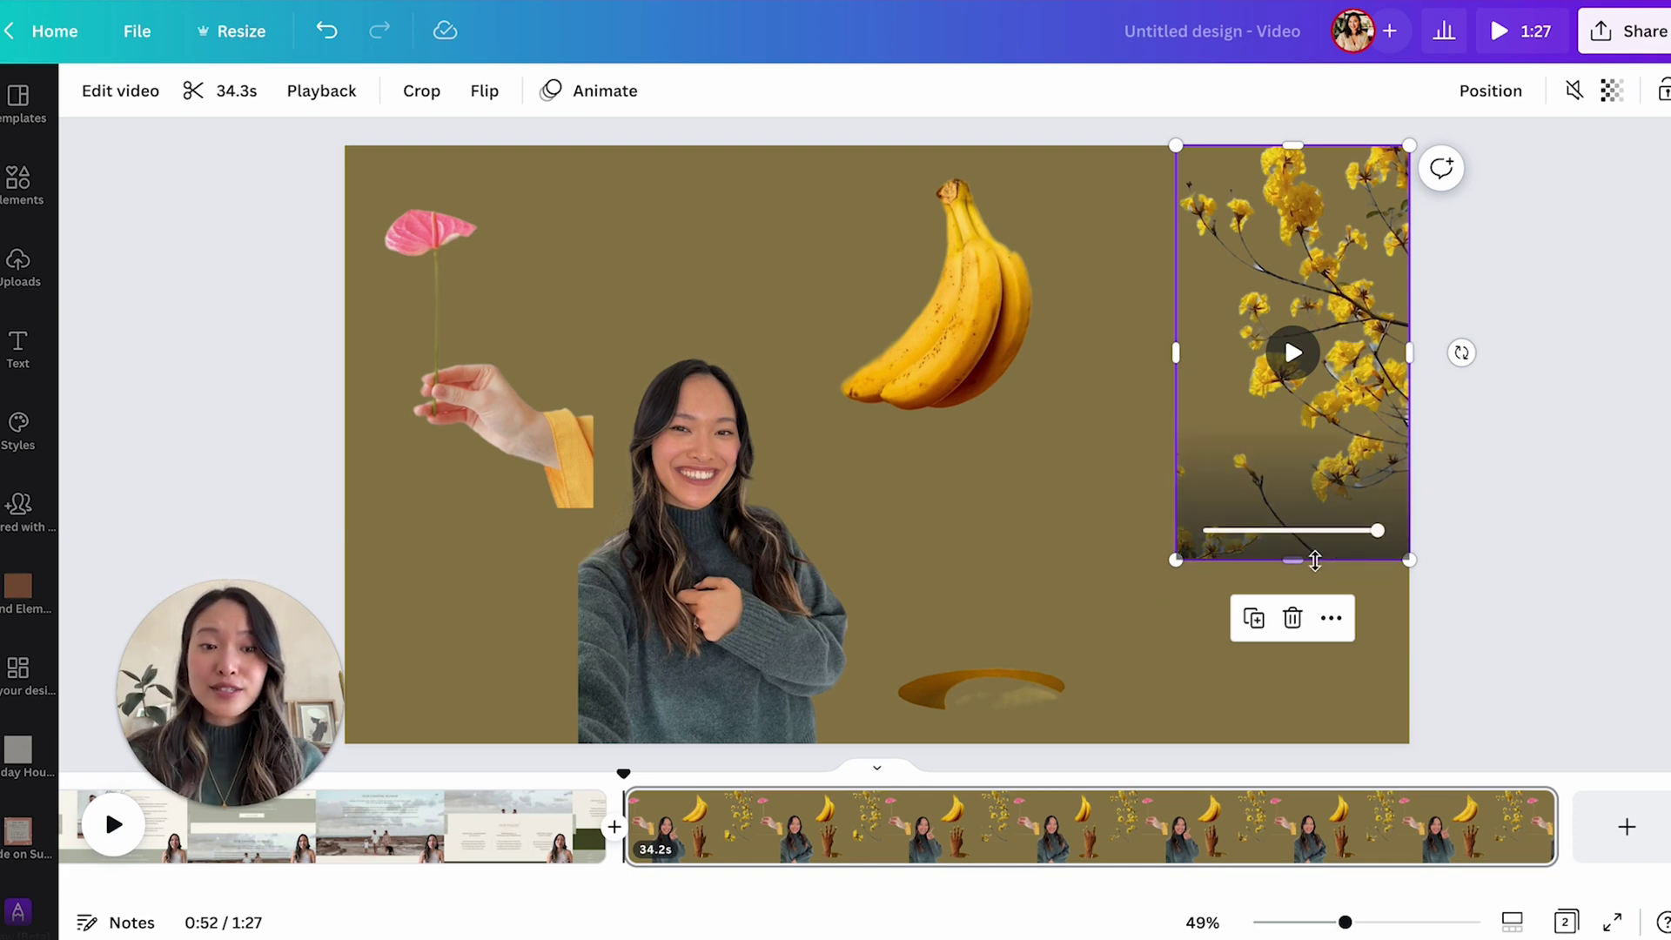
pyautogui.click(1456, 570)
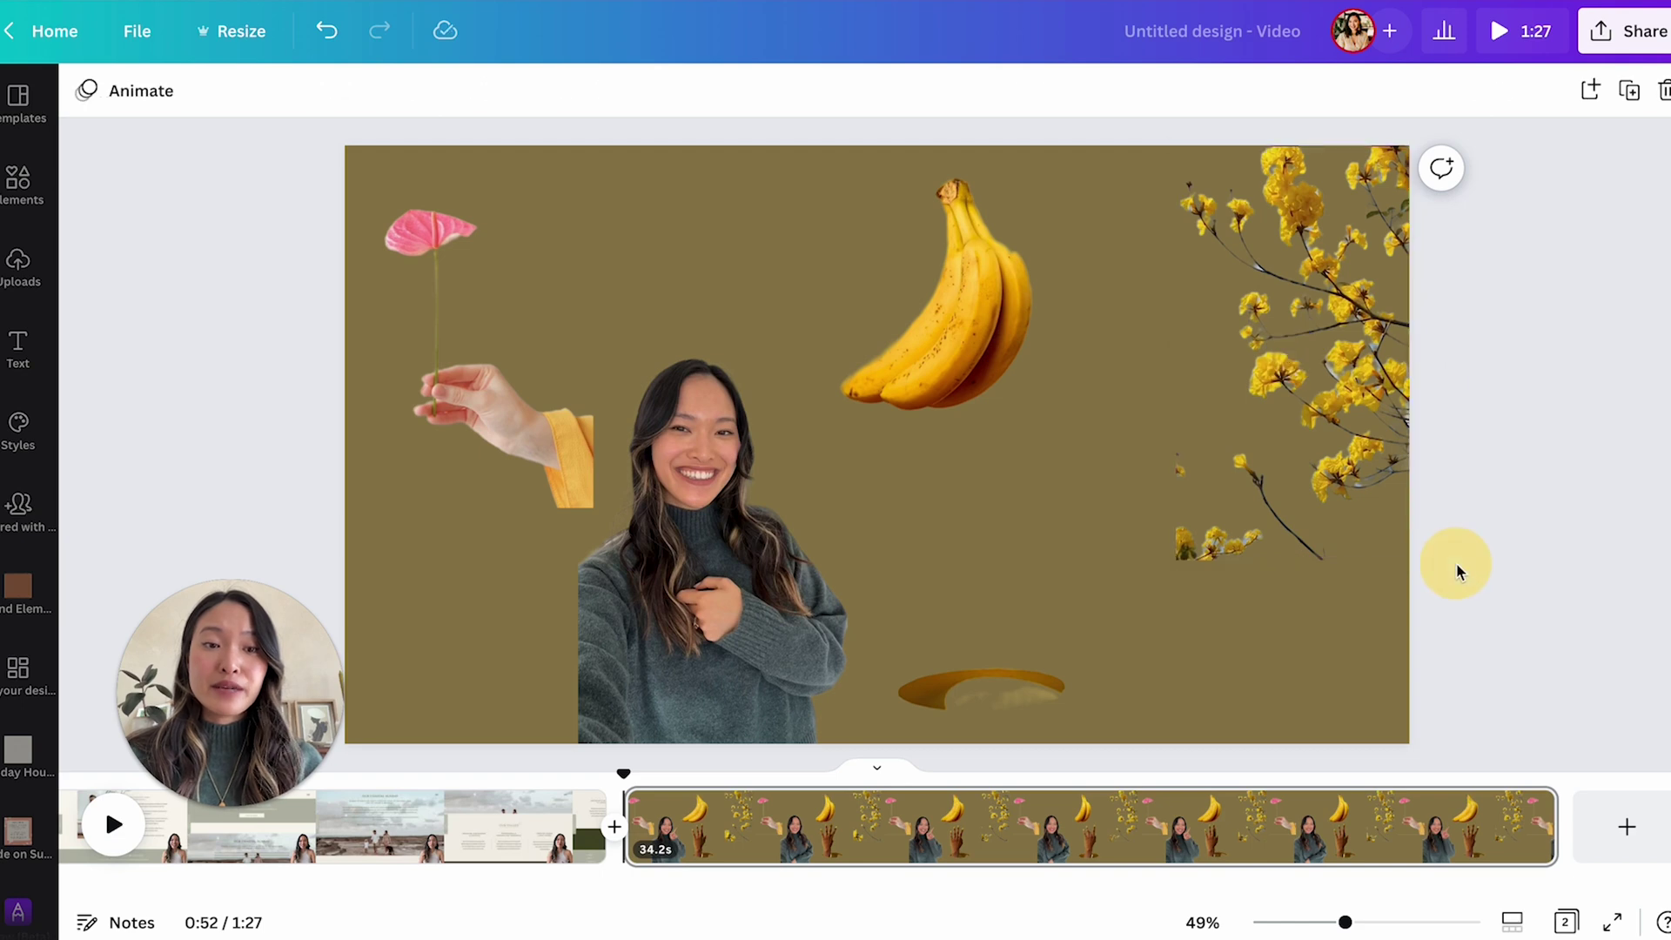
pyautogui.click(975, 306)
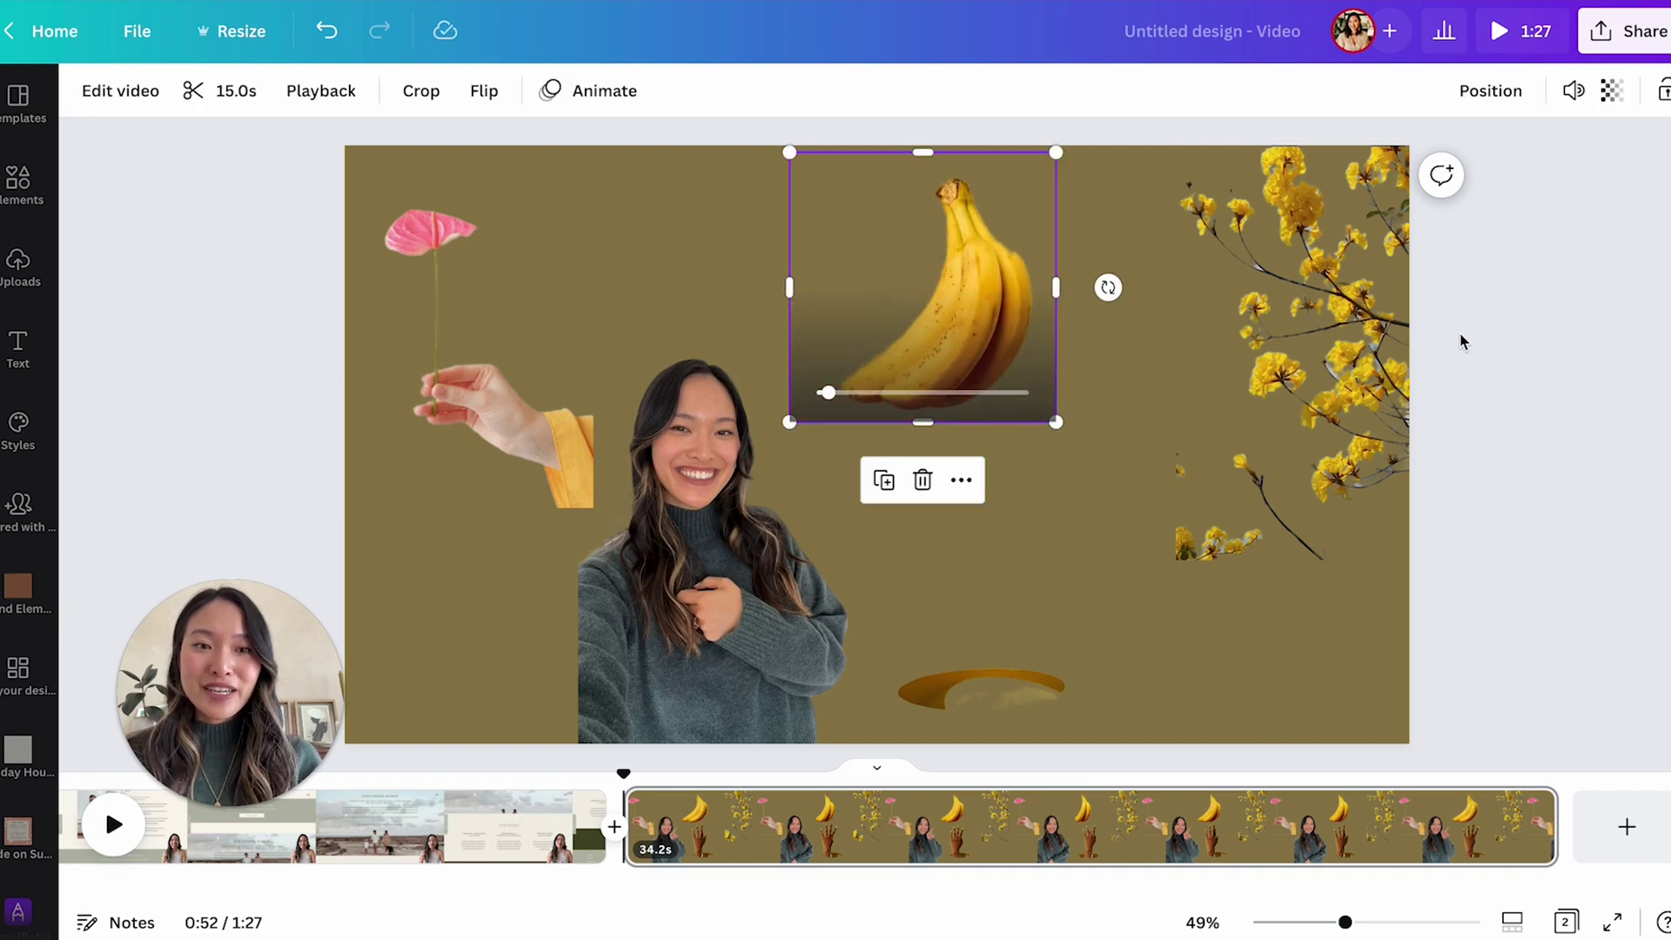
pyautogui.click(1463, 341)
# Step: Preview the whole video with the sound muted and skip ahead to the olive page
pyautogui.click(1514, 31)
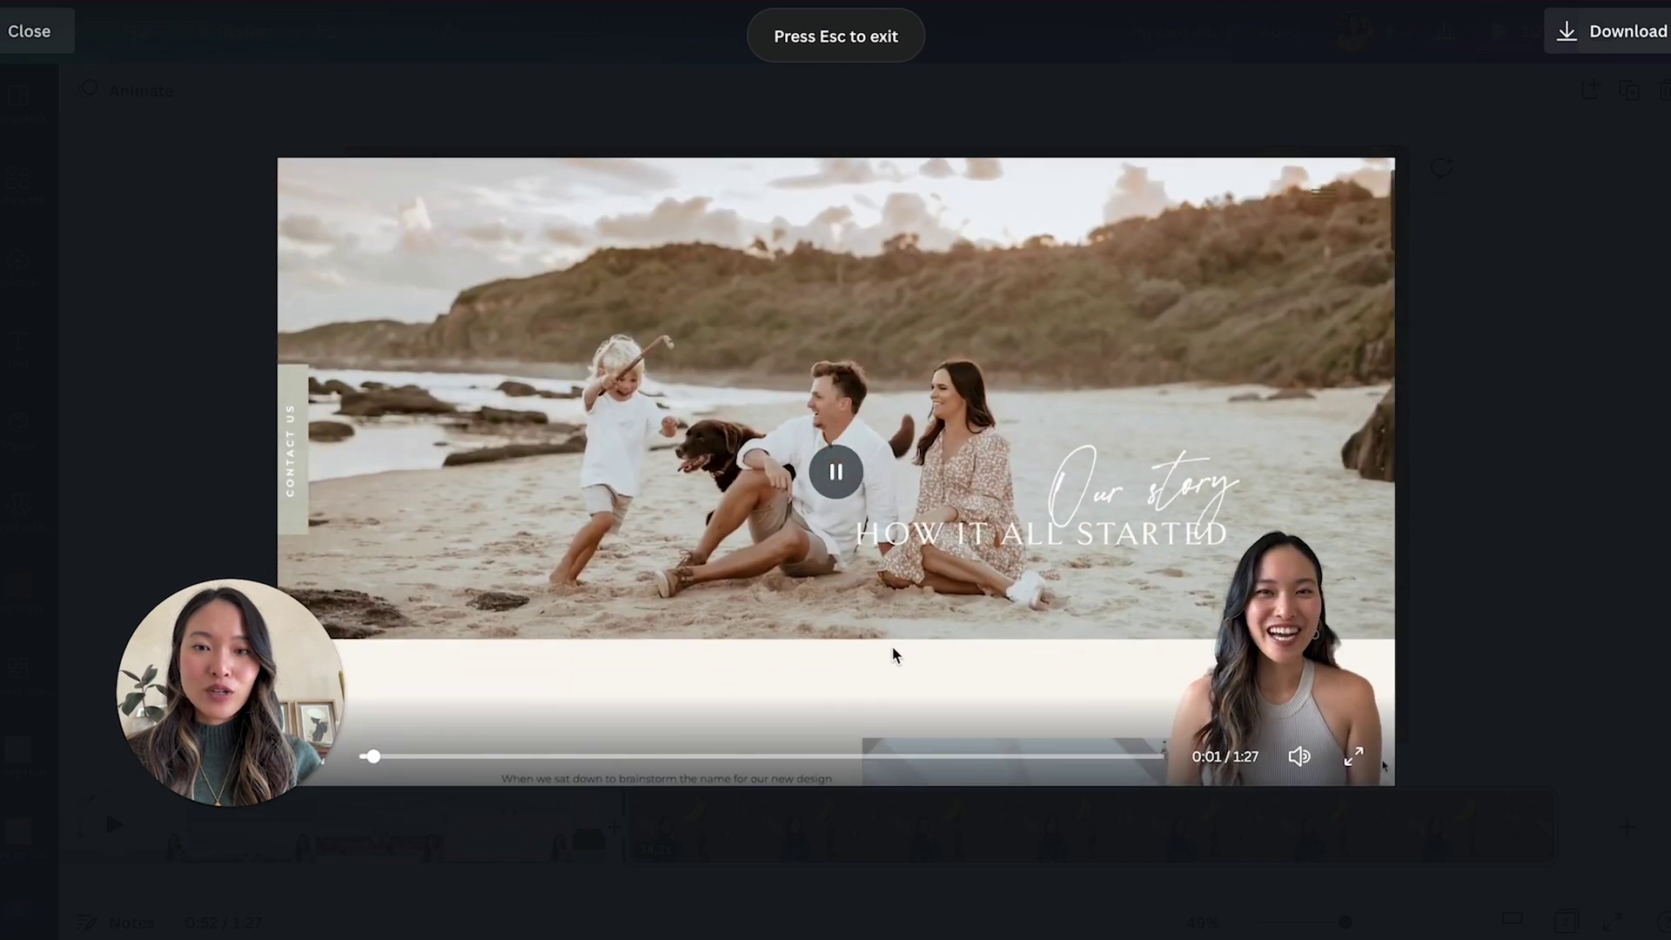
pyautogui.click(1299, 757)
pyautogui.click(862, 423)
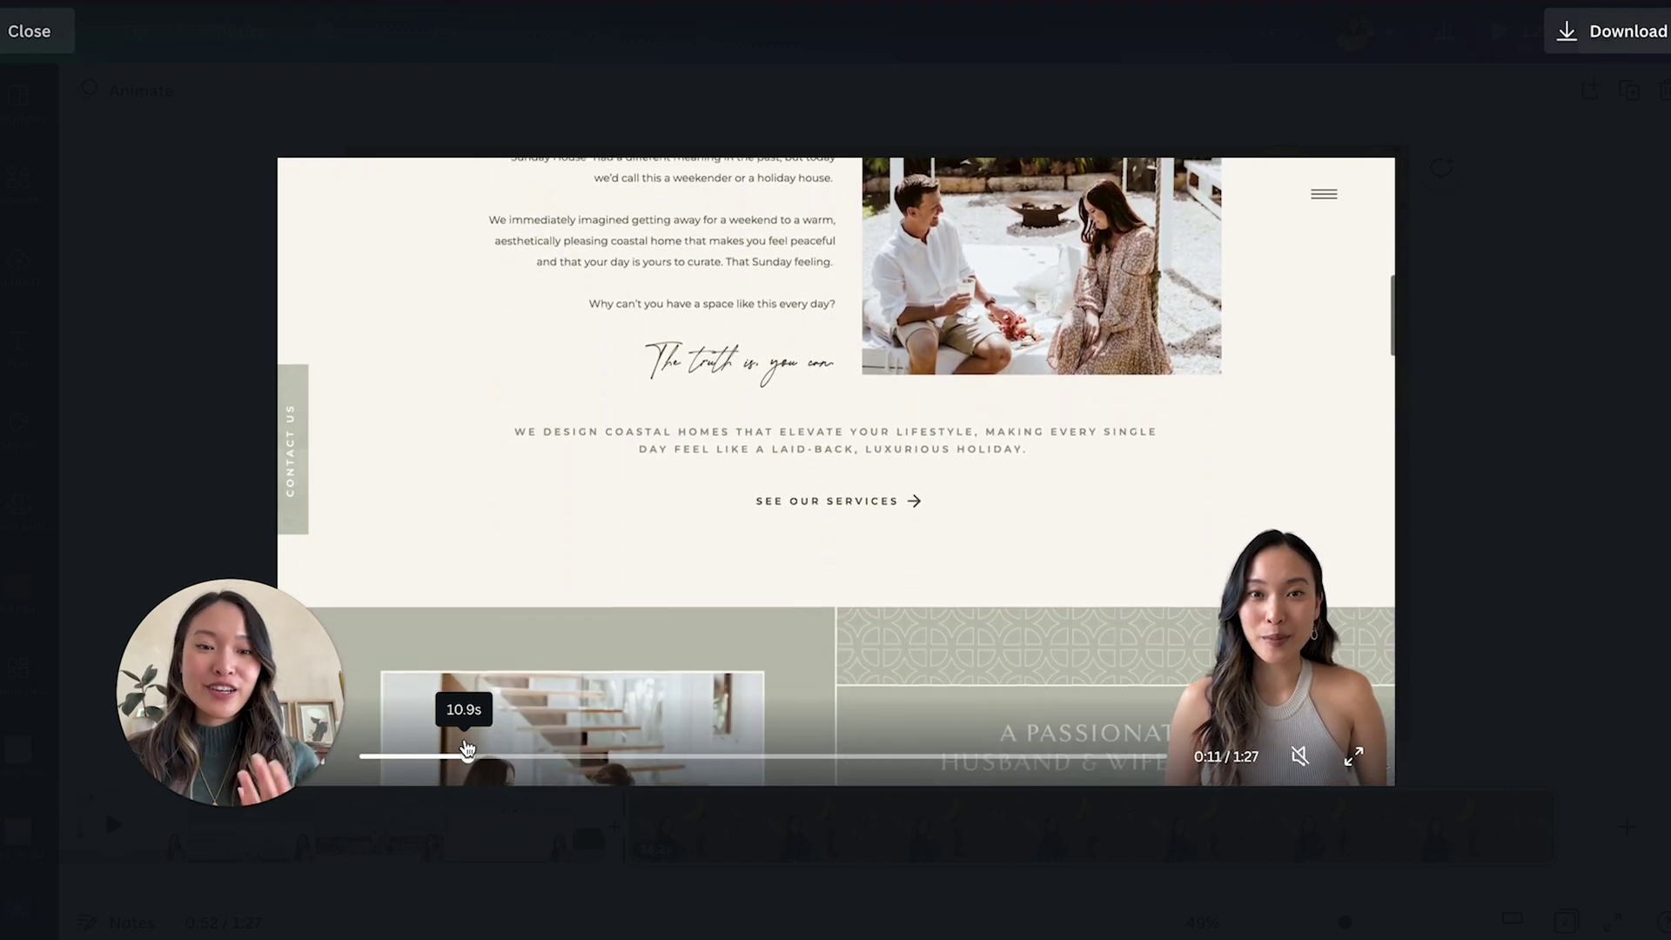
pyautogui.moveTo(468, 754); pyautogui.dragTo(889, 775)
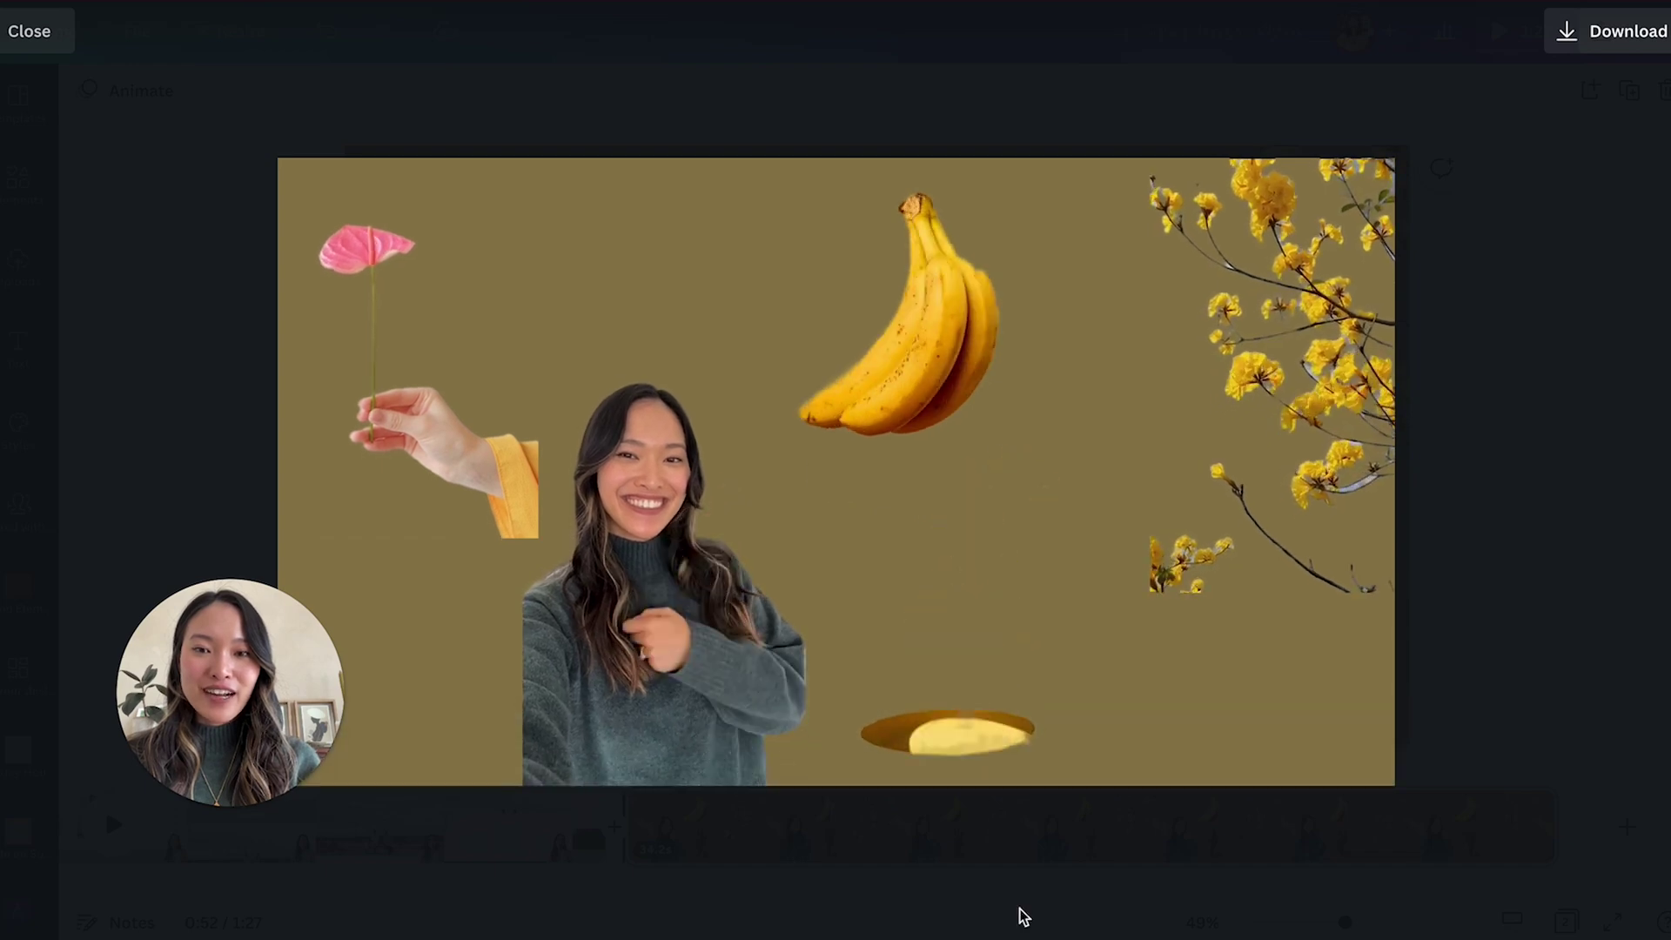